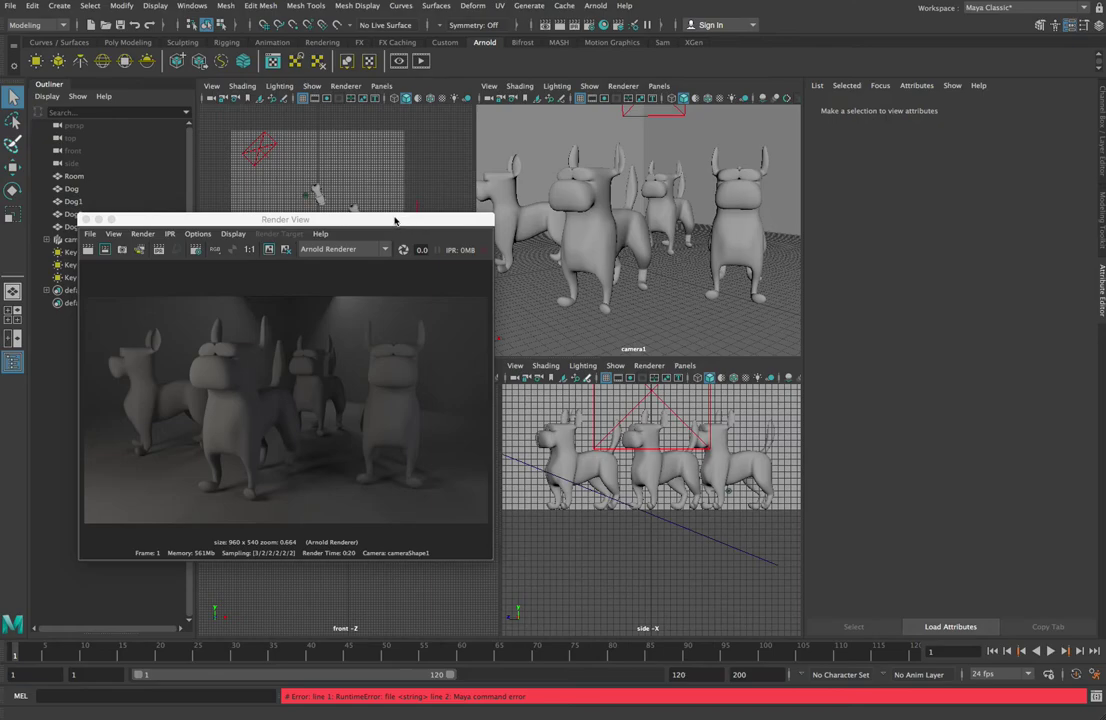
# Assign a new Arnold aiStandardSurface material to the front dog, Dog1, with the Render View moved out of the way
pyautogui.moveTo(394, 219); pyautogui.dragTo(442, 195)
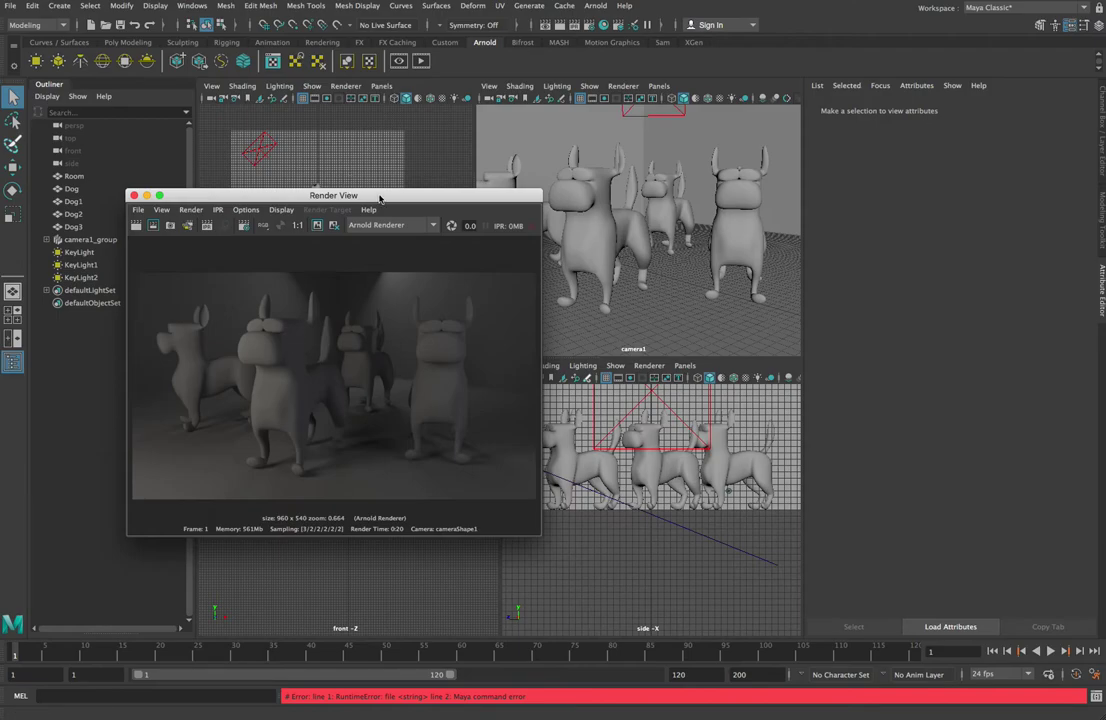
pyautogui.moveTo(380, 198); pyautogui.dragTo(287, 136)
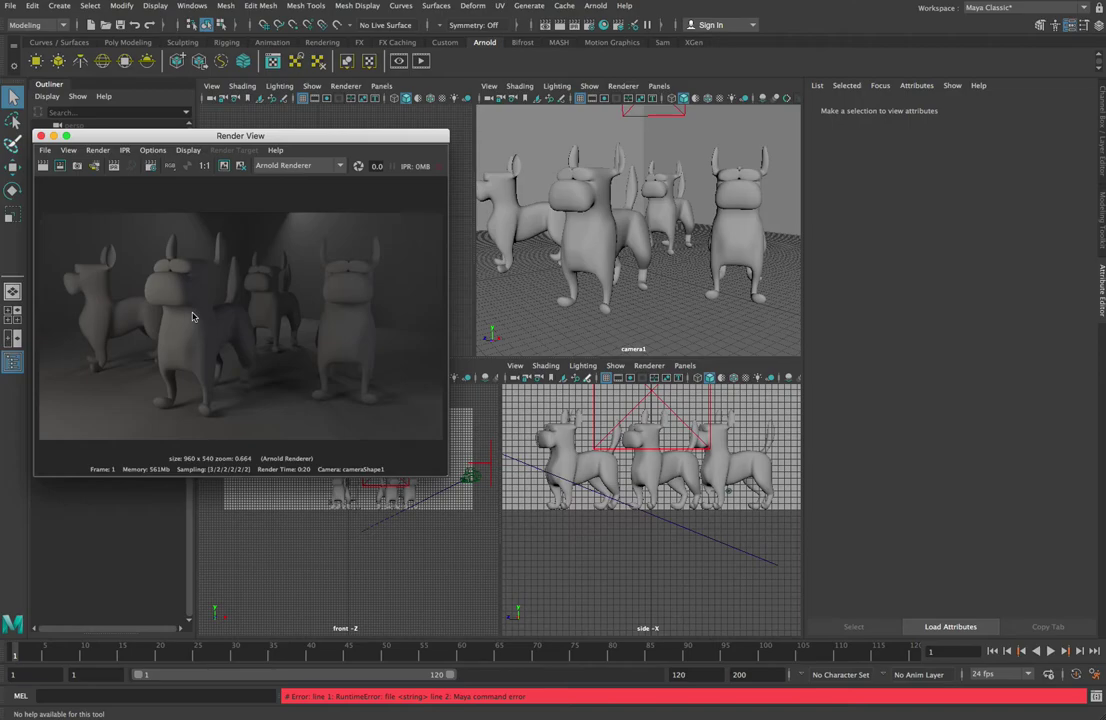
pyautogui.click(595, 238)
pyautogui.rightClick(590, 236)
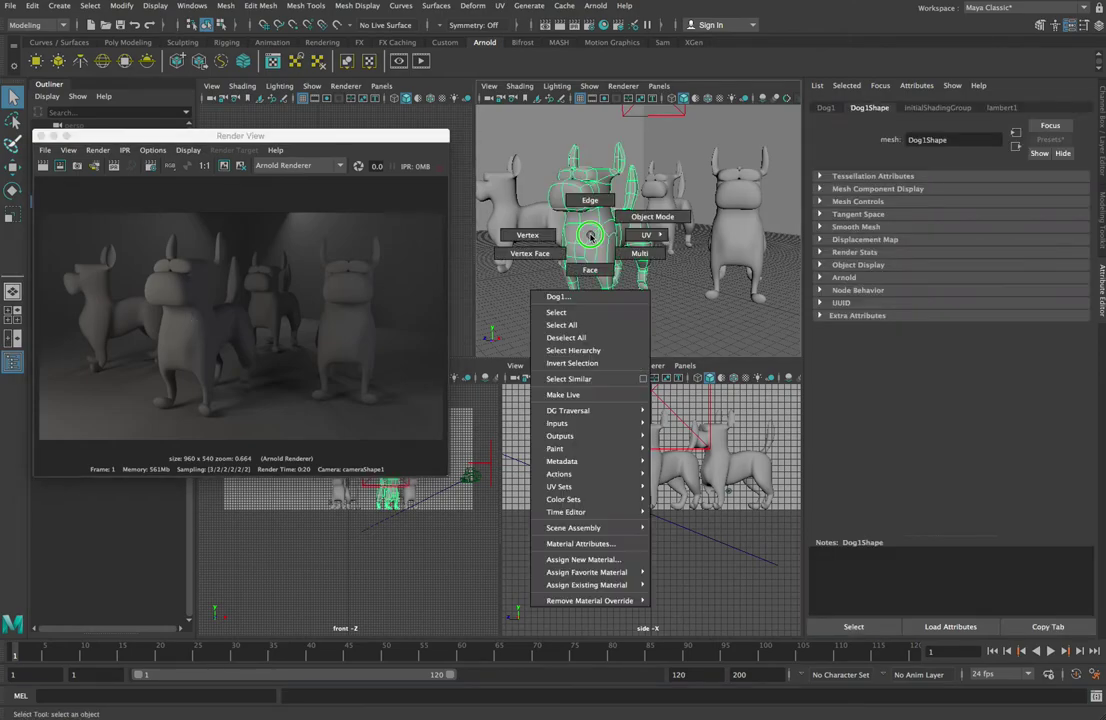
pyautogui.click(622, 560)
pyautogui.moveTo(432, 188); pyautogui.dragTo(418, 137)
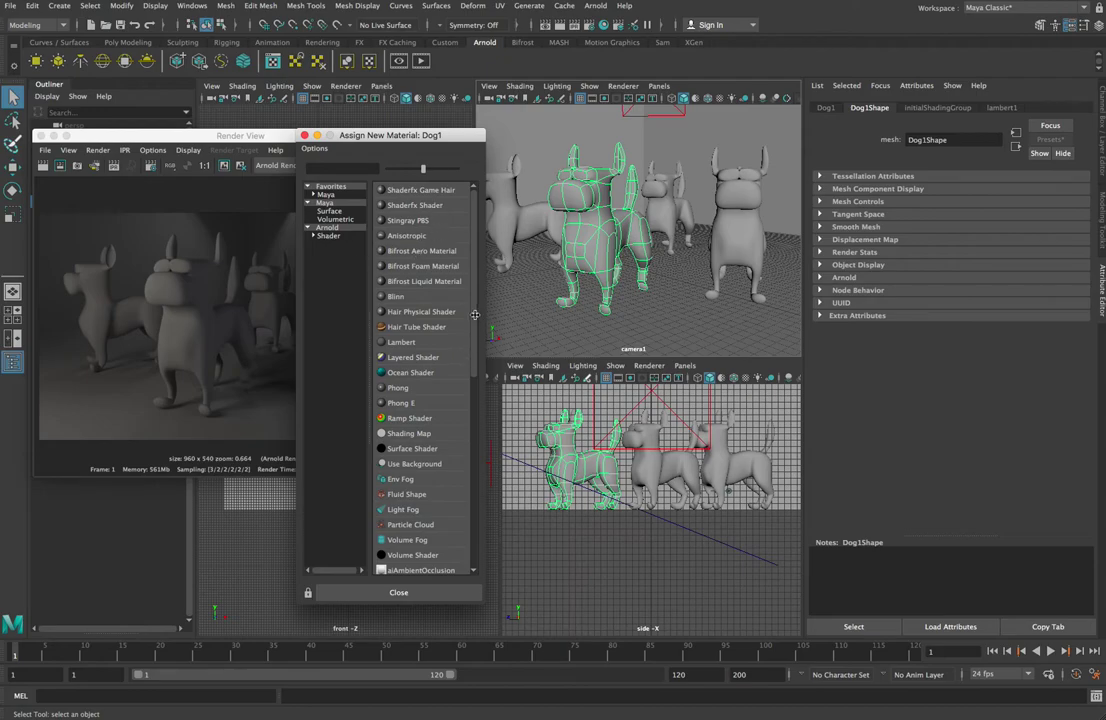
pyautogui.moveTo(475, 315); pyautogui.dragTo(499, 217)
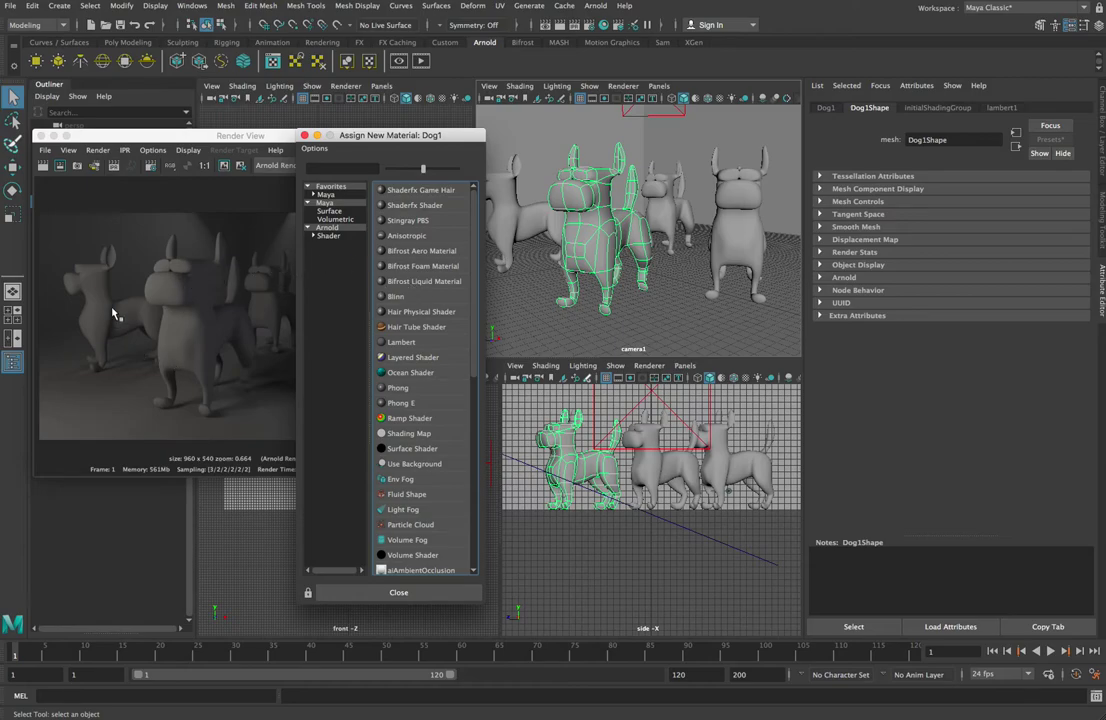
pyautogui.click(333, 229)
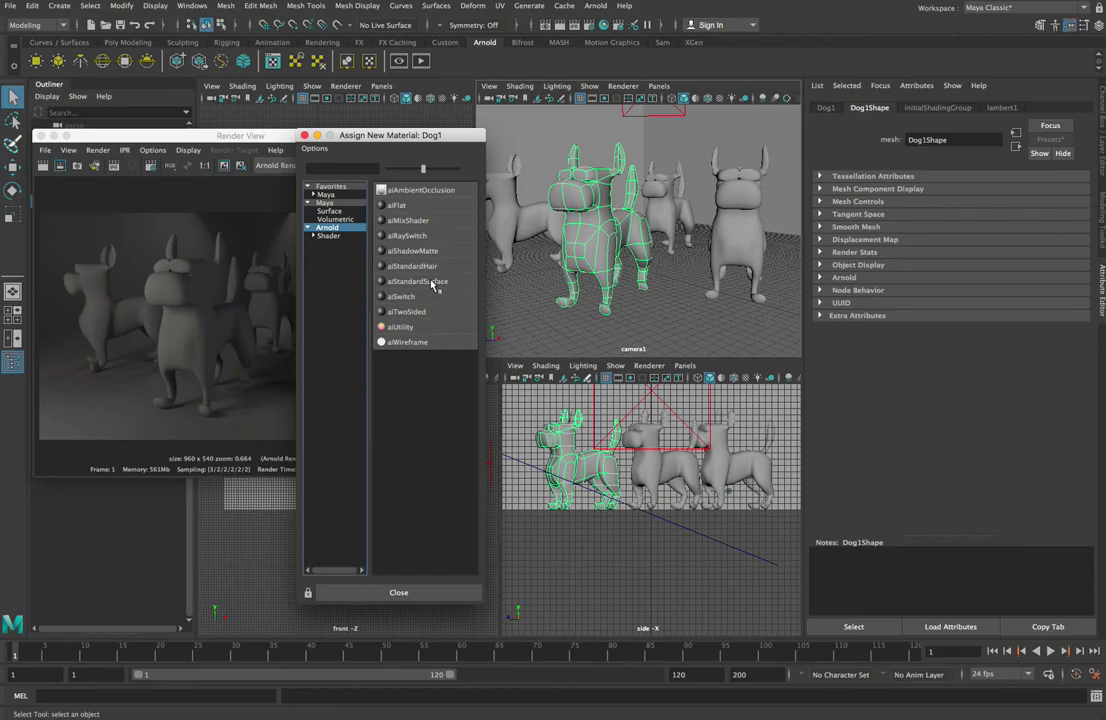
pyautogui.click(432, 283)
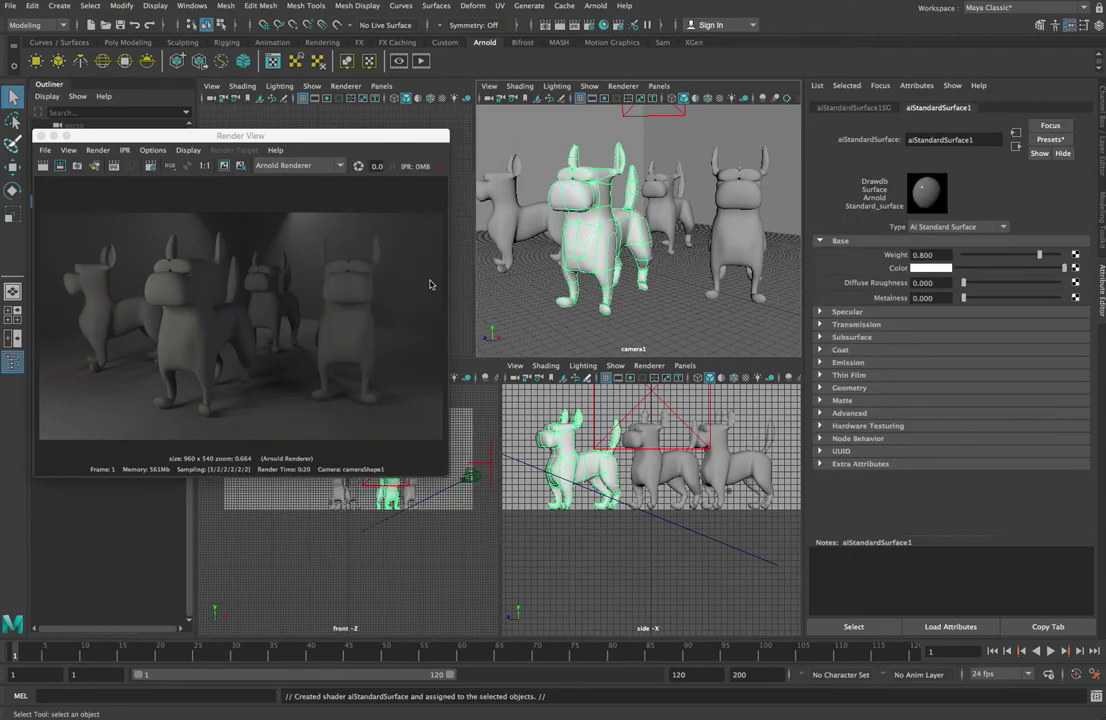
# Render the current frame in the Render View to check the dog's new material
pyautogui.click(929, 199)
pyautogui.click(135, 134)
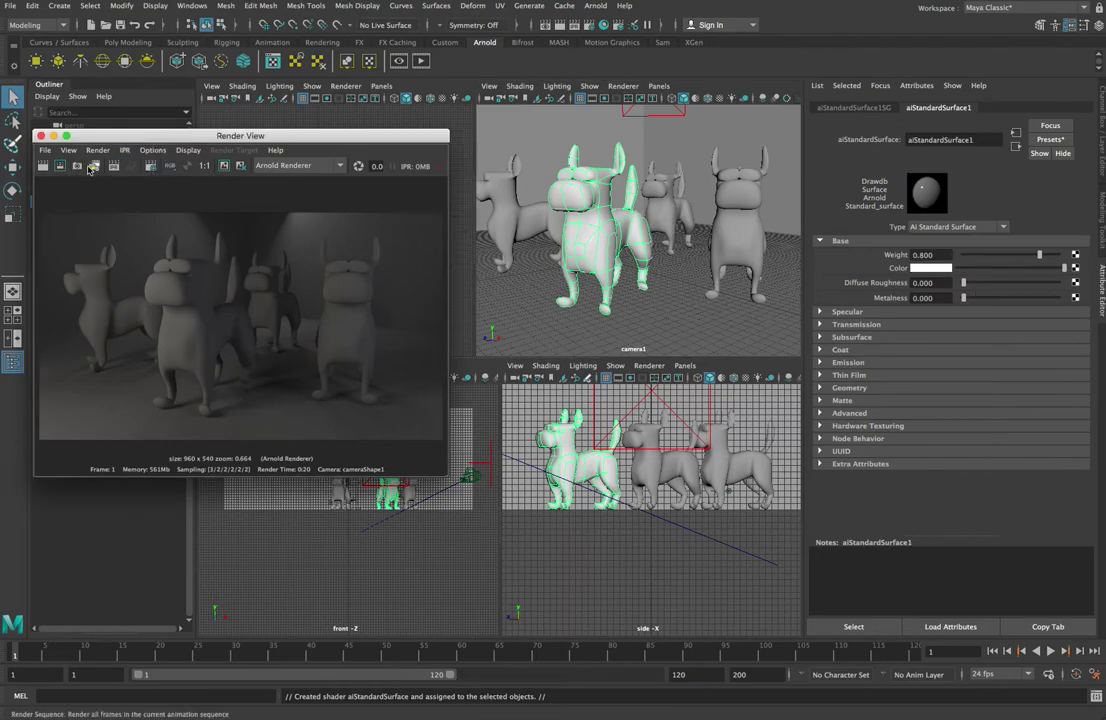
pyautogui.click(43, 166)
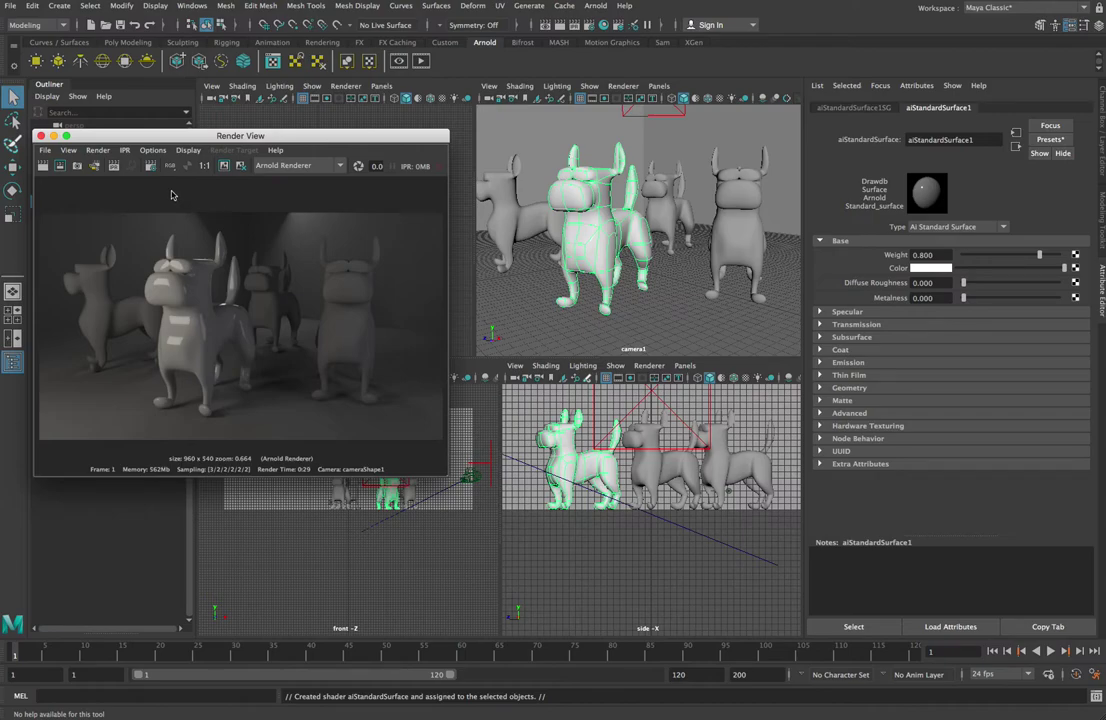
# Put the Render View away and open the Hypershade, moving its window up a little
pyautogui.moveTo(145, 135); pyautogui.dragTo(198, 136)
pyautogui.click(93, 137)
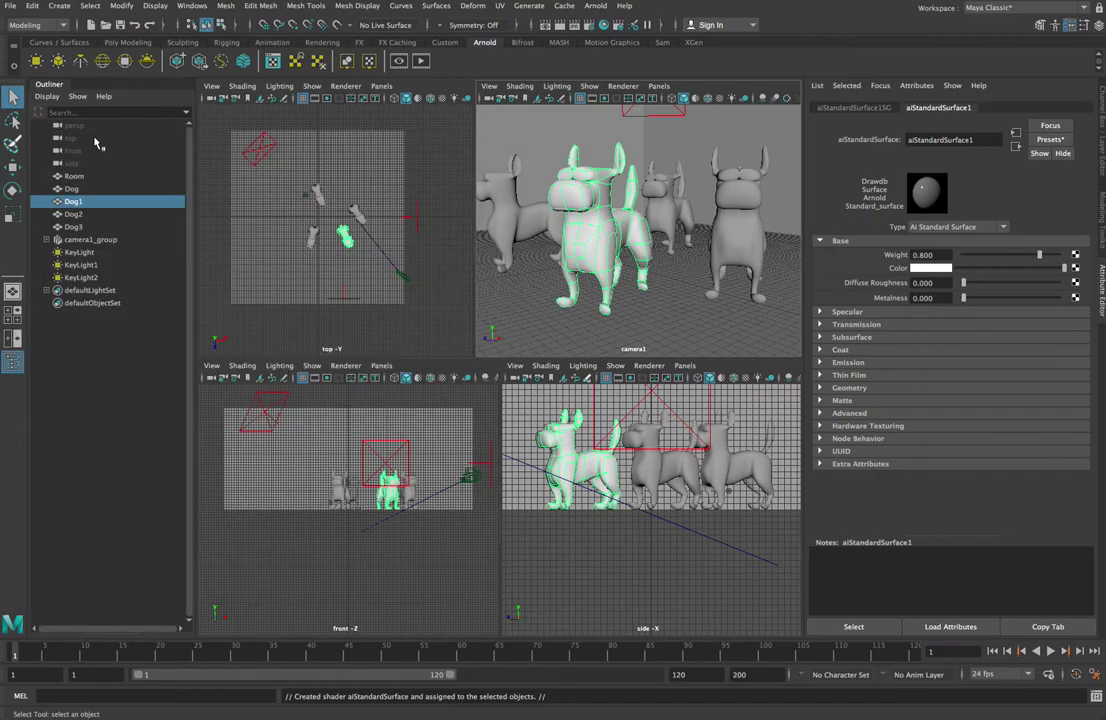
pyautogui.click(604, 25)
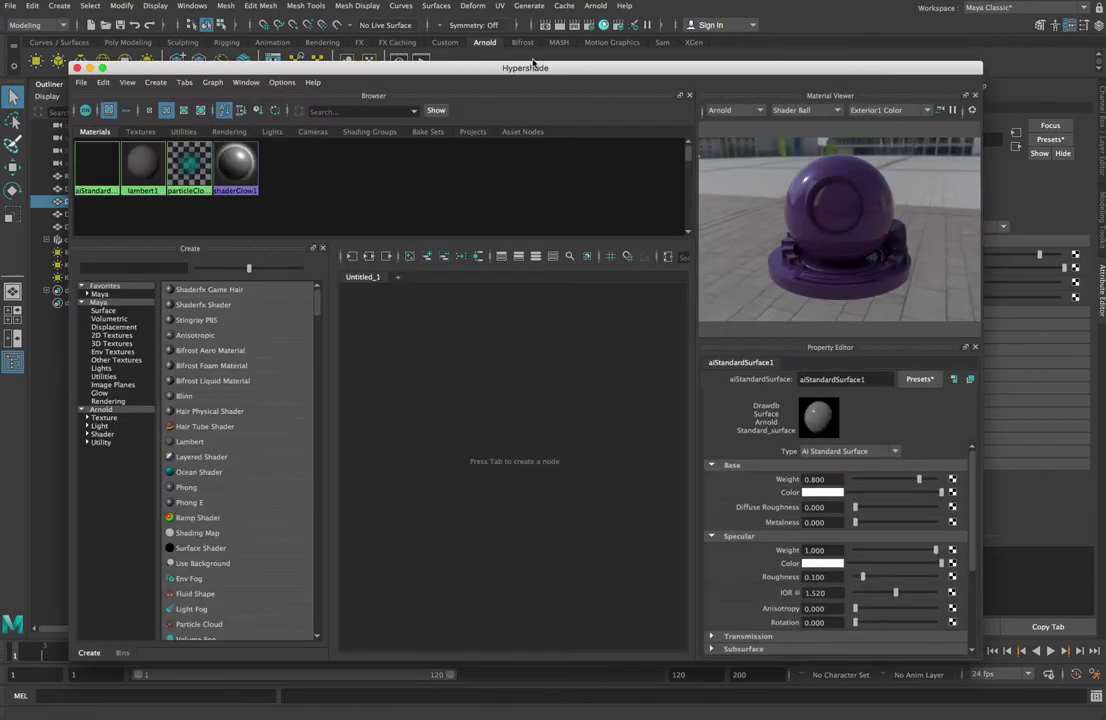
pyautogui.moveTo(536, 66); pyautogui.dragTo(522, 54)
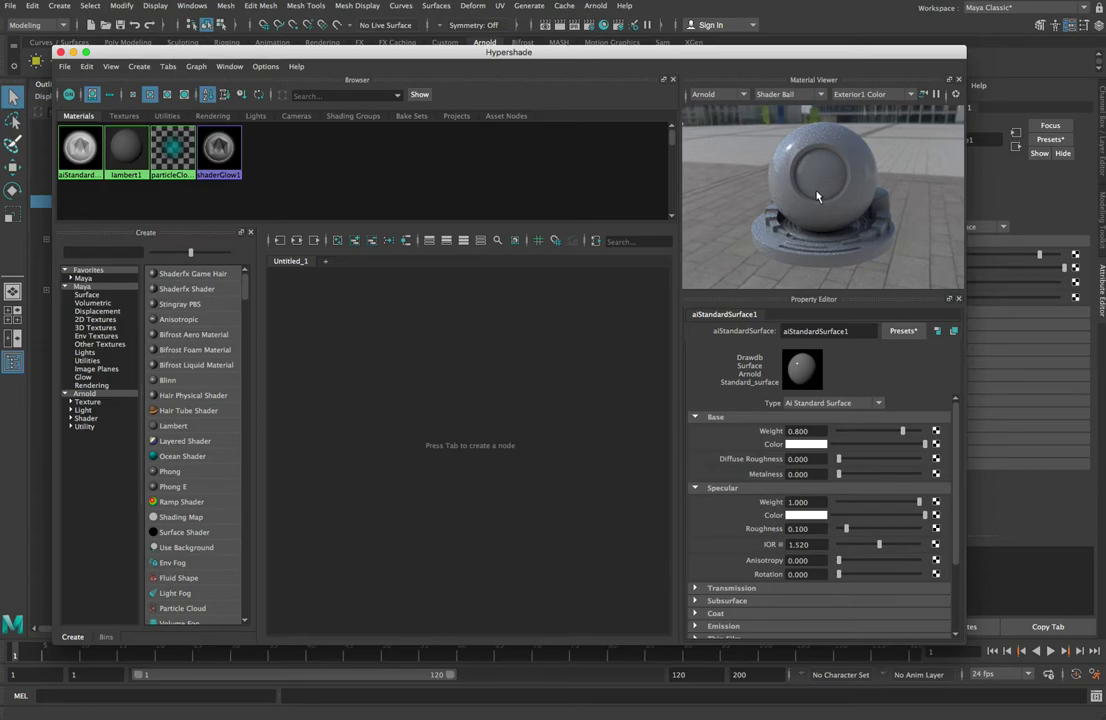
# Preview aiStandardSurface1 on the Sphere, Cloth and Teapot geometry in the Material Viewer, and return to the Shader Ball
pyautogui.click(790, 94)
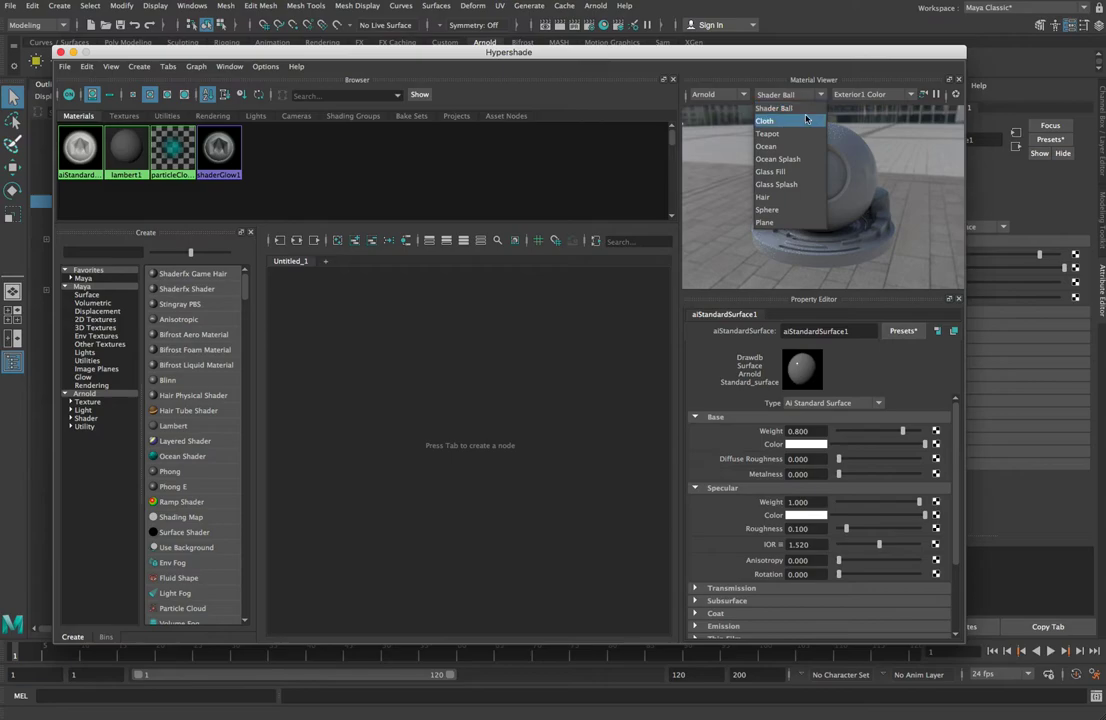
pyautogui.click(768, 210)
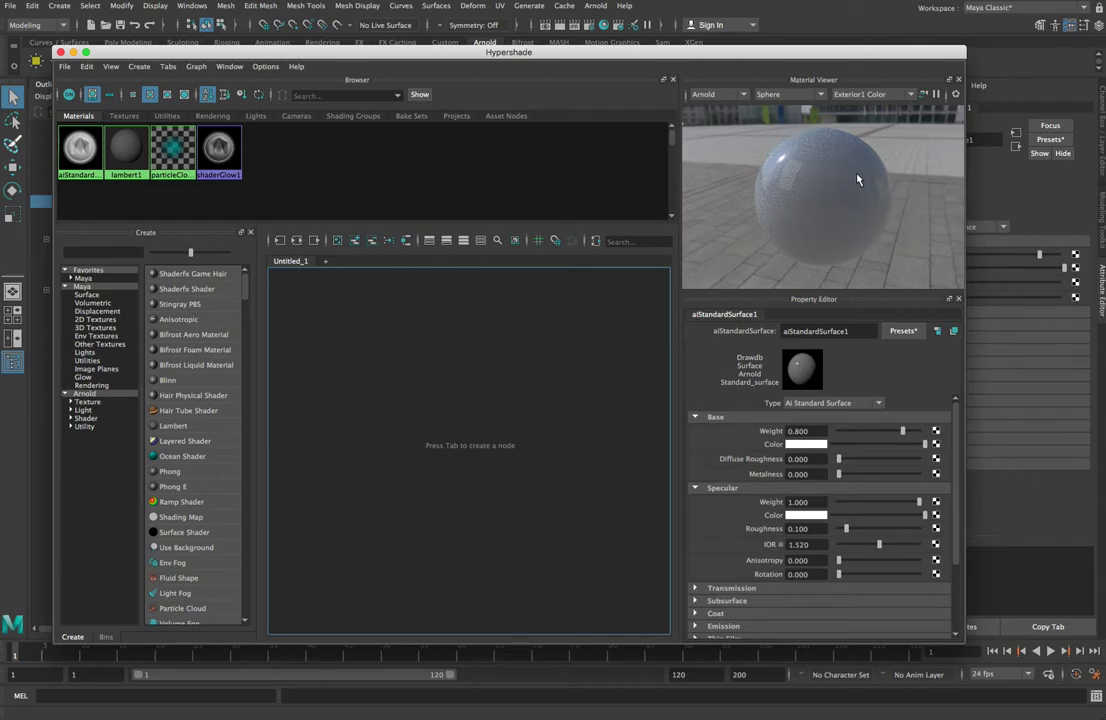
pyautogui.click(789, 94)
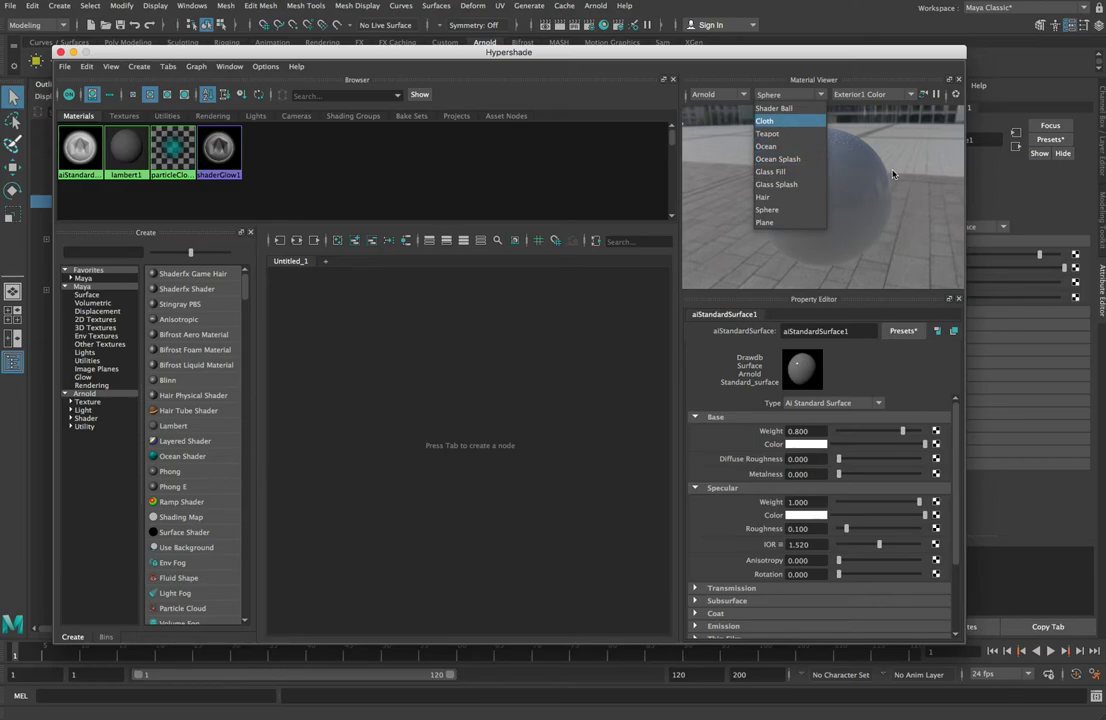
pyautogui.press('Return')
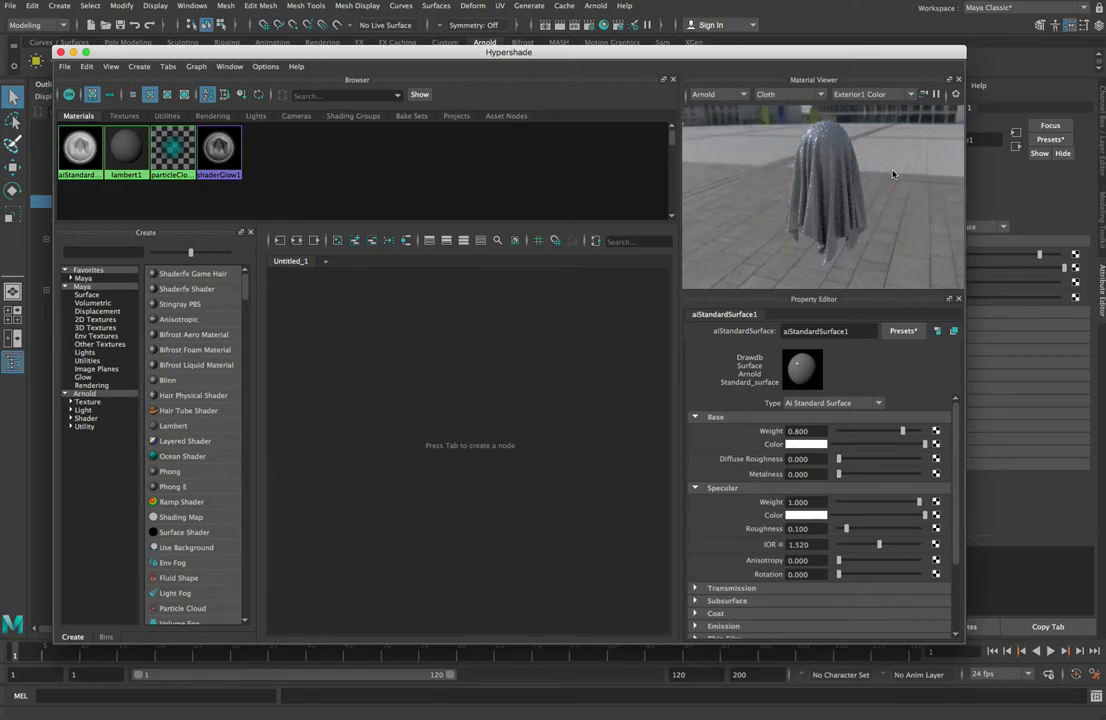
pyautogui.click(785, 94)
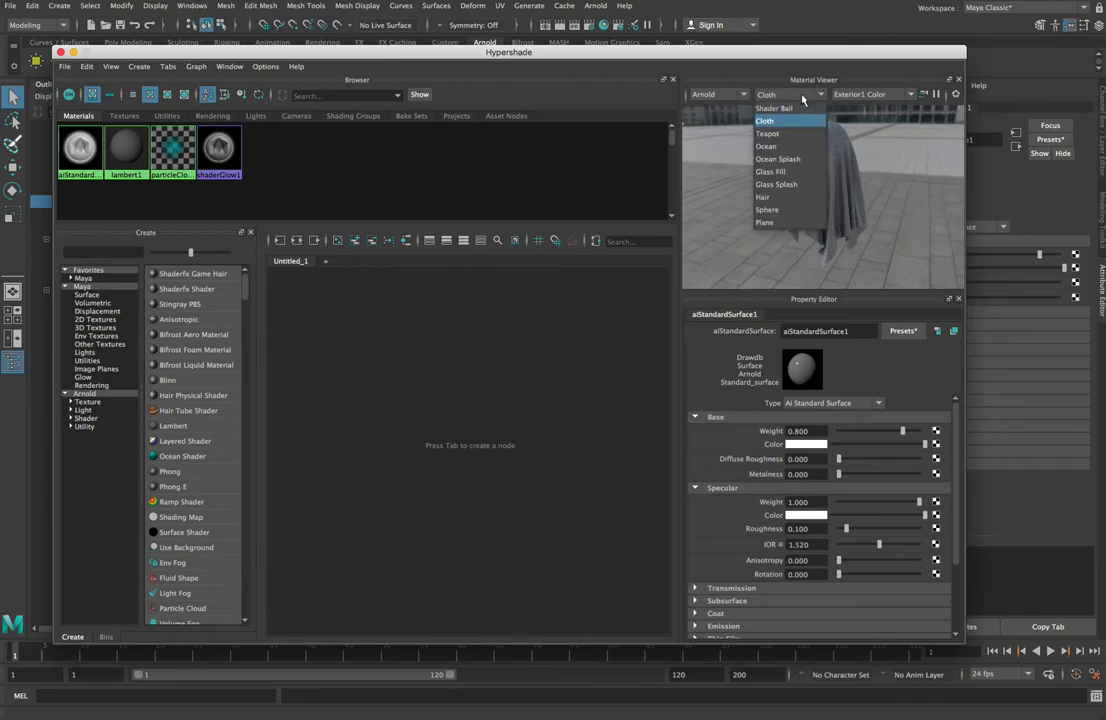
pyautogui.click(797, 134)
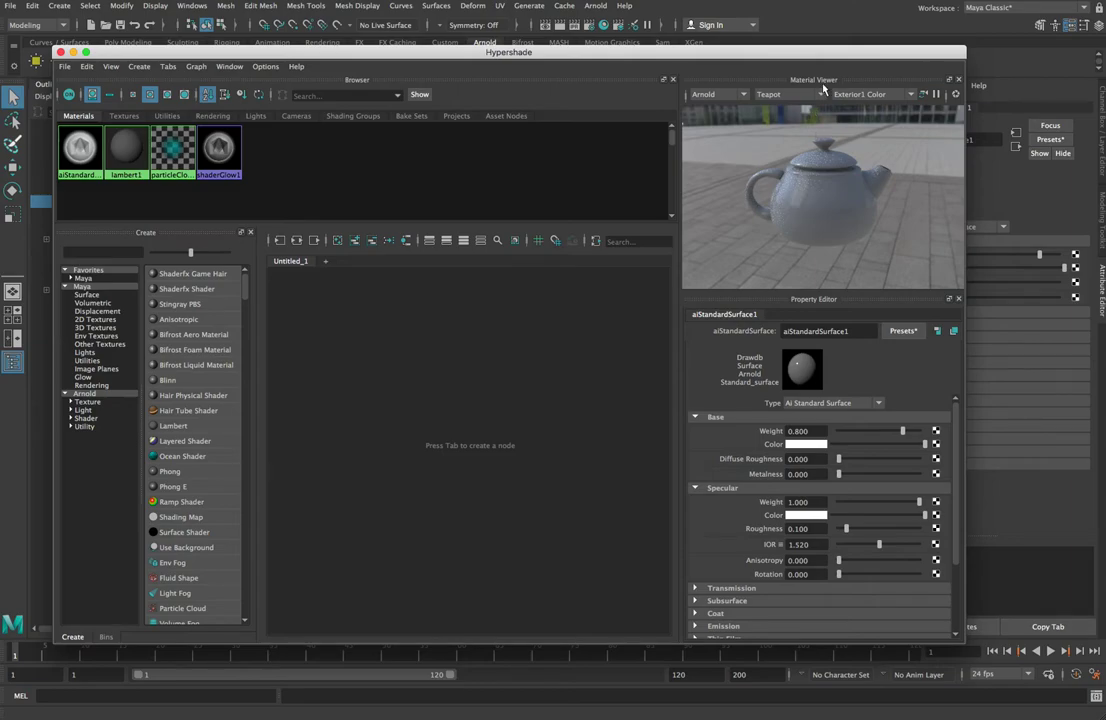
pyautogui.click(790, 94)
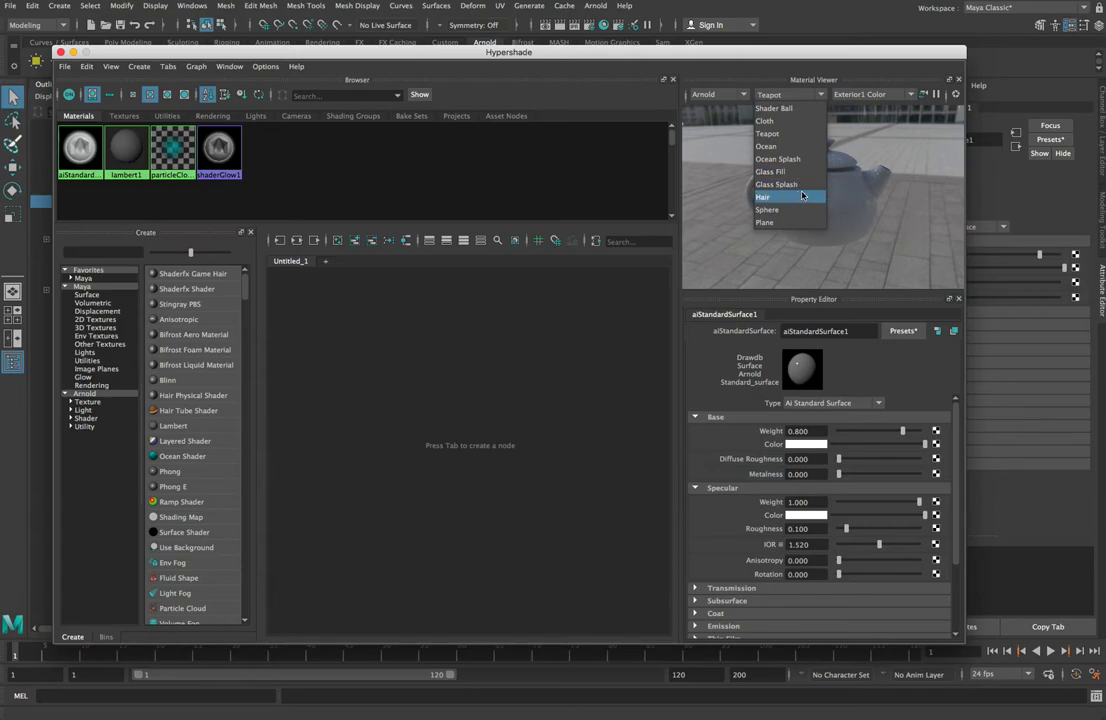
pyautogui.click(797, 110)
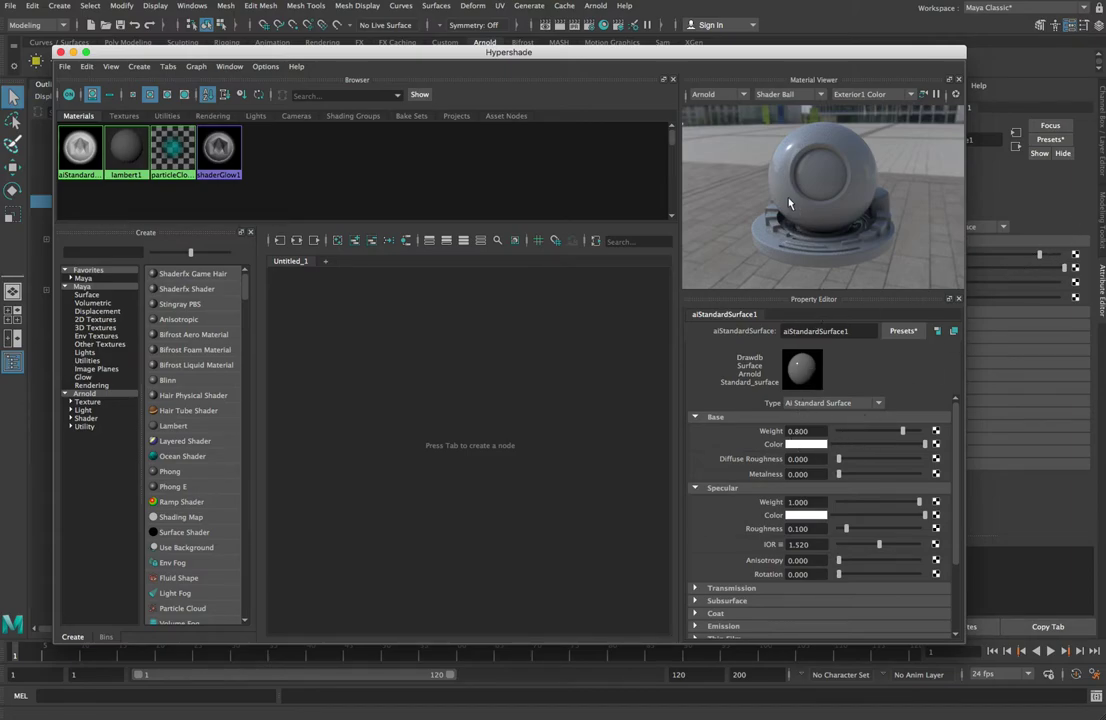
pyautogui.keyDown('alt'); pyautogui.moveTo(760, 210); pyautogui.dragTo(793, 232); pyautogui.keyUp('alt')
# Inspect the lambert1 and particleCloud1 materials in the Hypershade and reselect aiStandardSurface1
pyautogui.moveTo(121, 54)
pyautogui.mouseDown()
pyautogui.moveTo(468, 158)
pyautogui.moveTo(296, 114)
pyautogui.moveTo(123, 40)
pyautogui.moveTo(130, 50)
pyautogui.mouseUp()
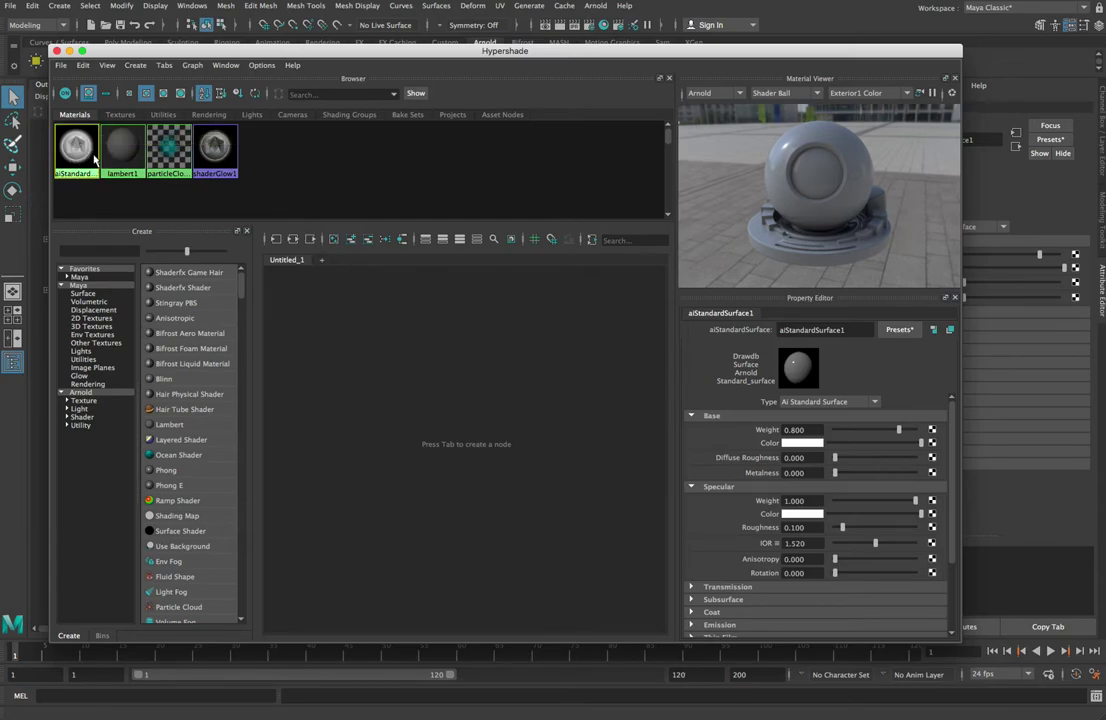
pyautogui.click(122, 145)
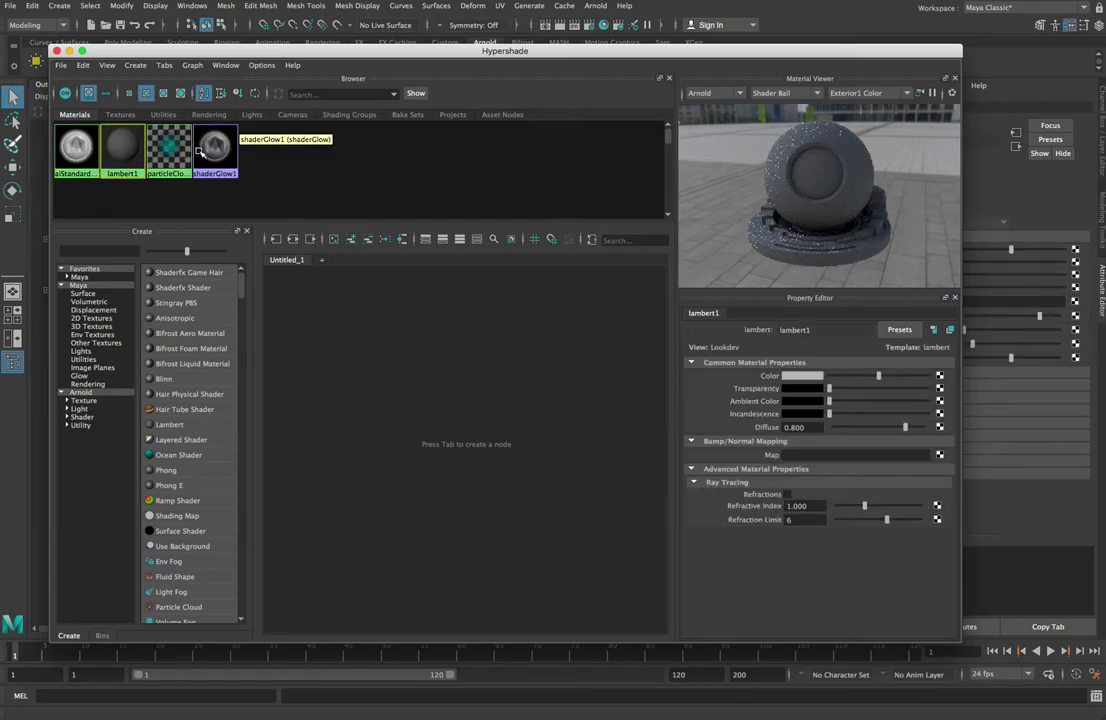
pyautogui.click(172, 147)
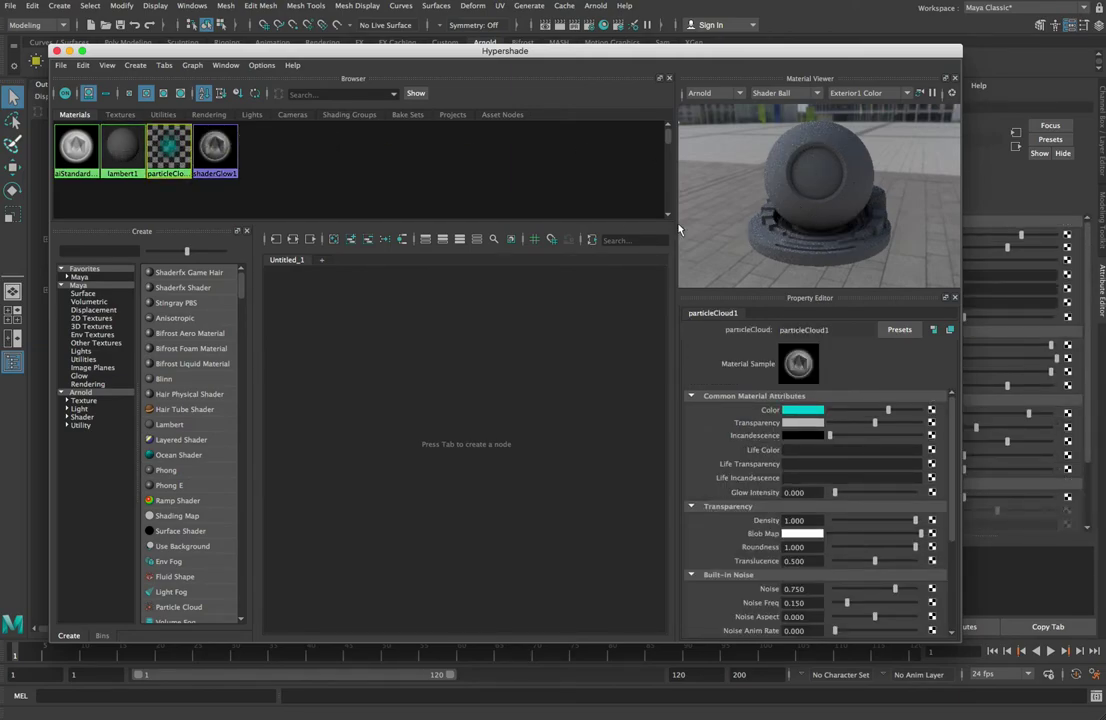
pyautogui.moveTo(240, 175); pyautogui.dragTo(72, 146)
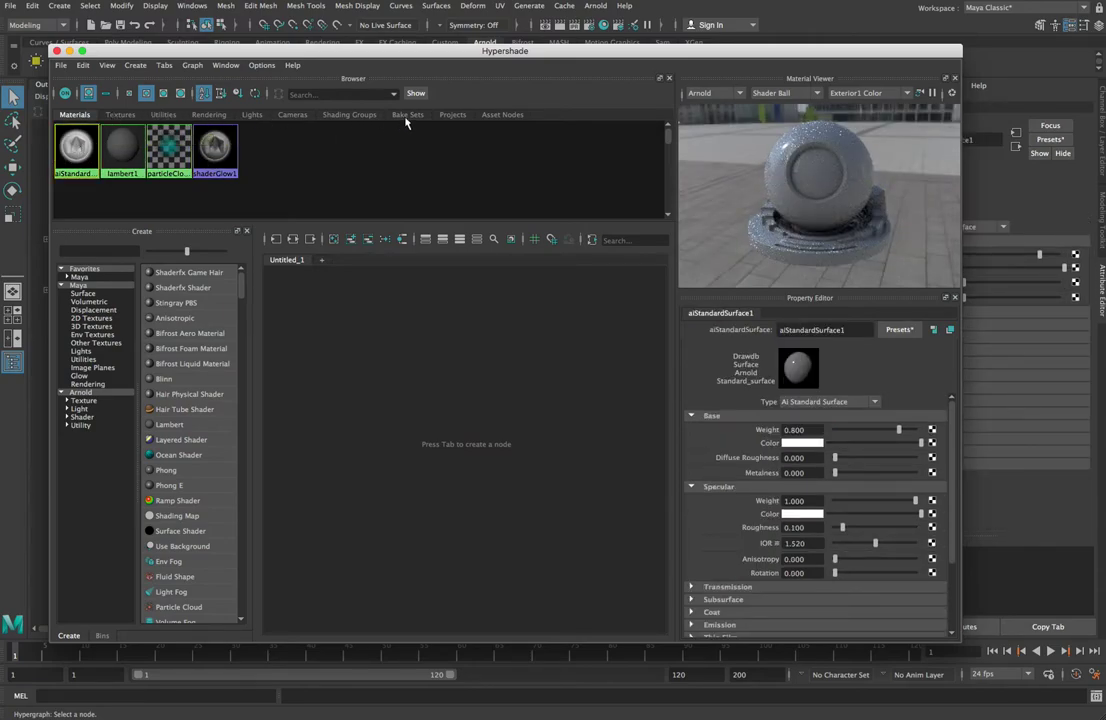
# Browse the Hypershade's textures, utilities, rendering, lights and cameras categories, returning to the materials and the list of creatable nodes
pyautogui.click(119, 115)
pyautogui.click(162, 115)
pyautogui.click(209, 115)
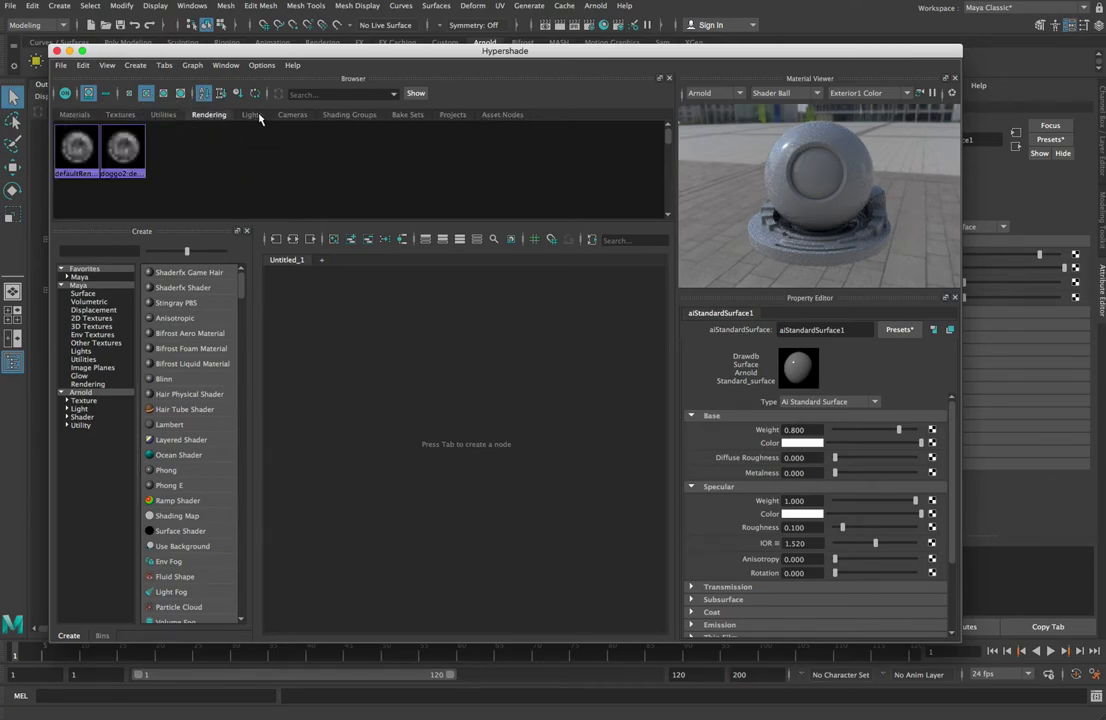
pyautogui.click(257, 116)
pyautogui.click(288, 114)
pyautogui.click(80, 115)
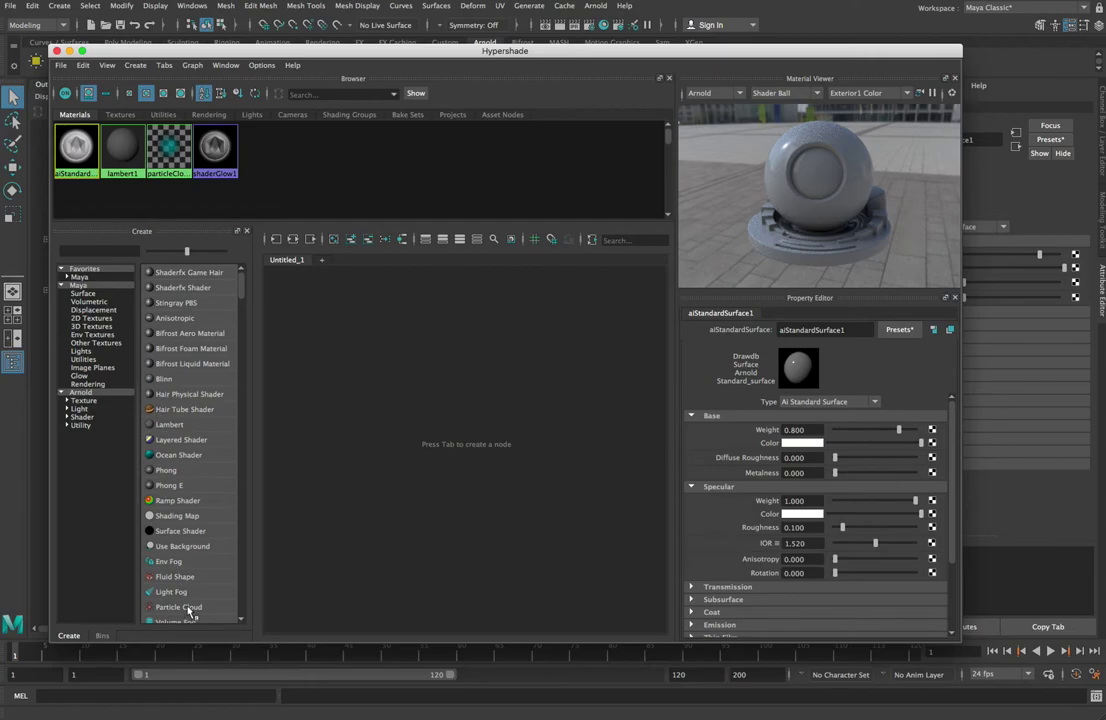
pyautogui.moveTo(240, 293); pyautogui.dragTo(258, 245)
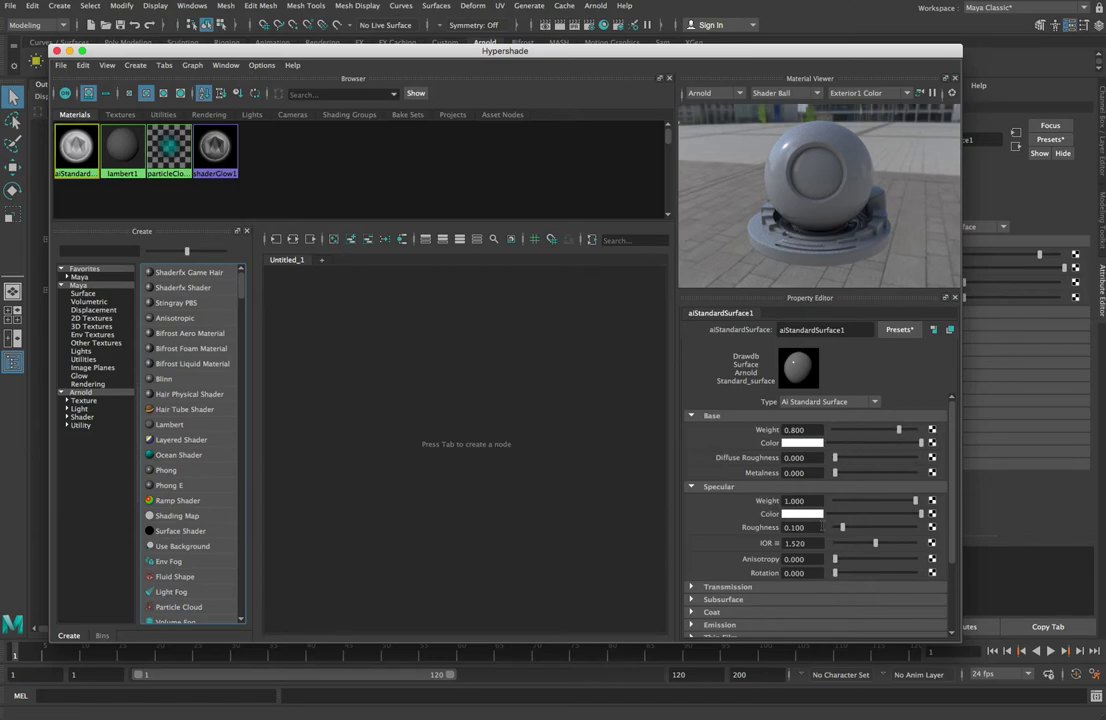
# Replace the attributes of aiStandardSurface1 with the Gold preset
pyautogui.click(792, 385)
pyautogui.click(900, 332)
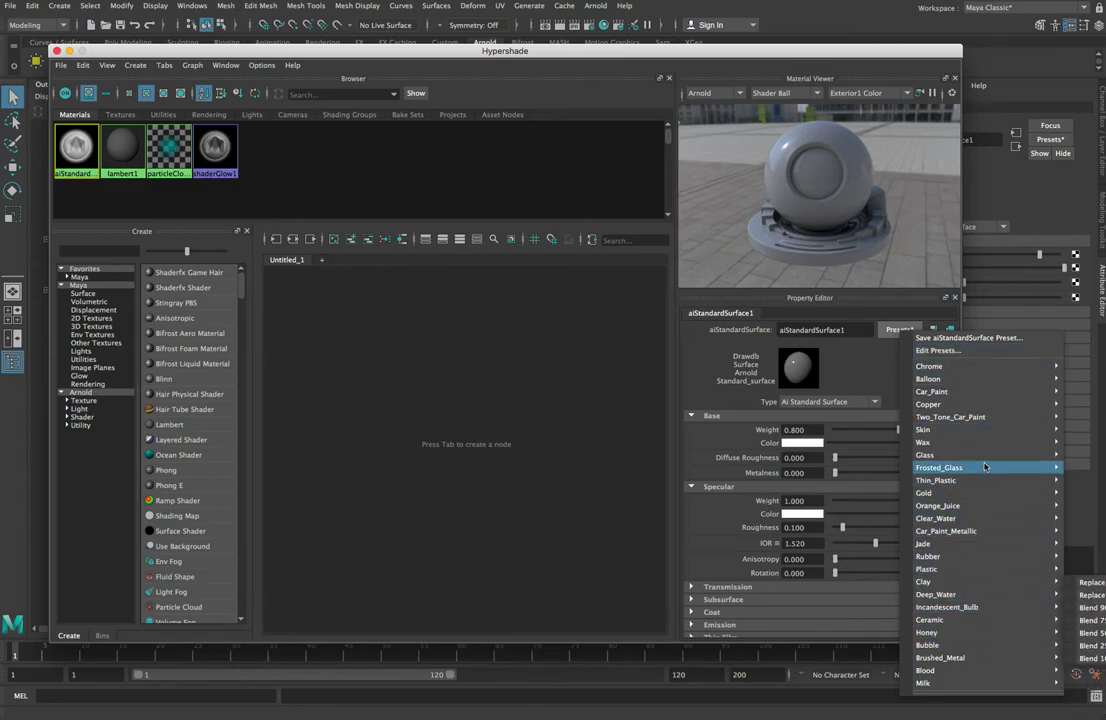
pyautogui.moveTo(984, 385)
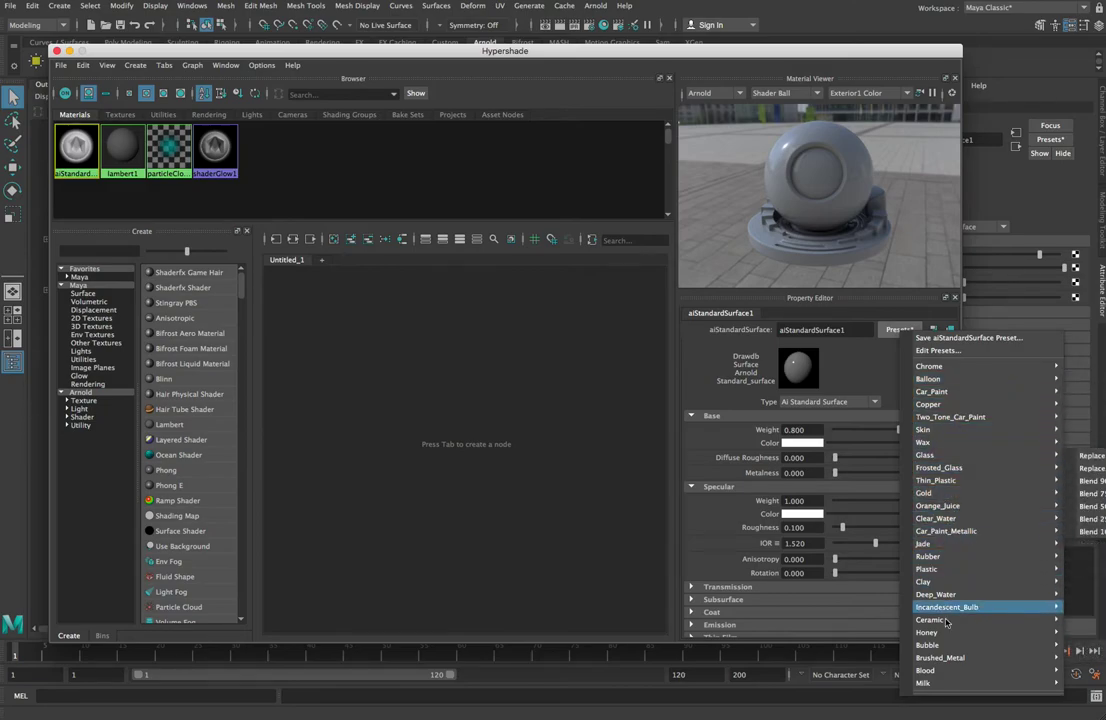
pyautogui.moveTo(967, 500)
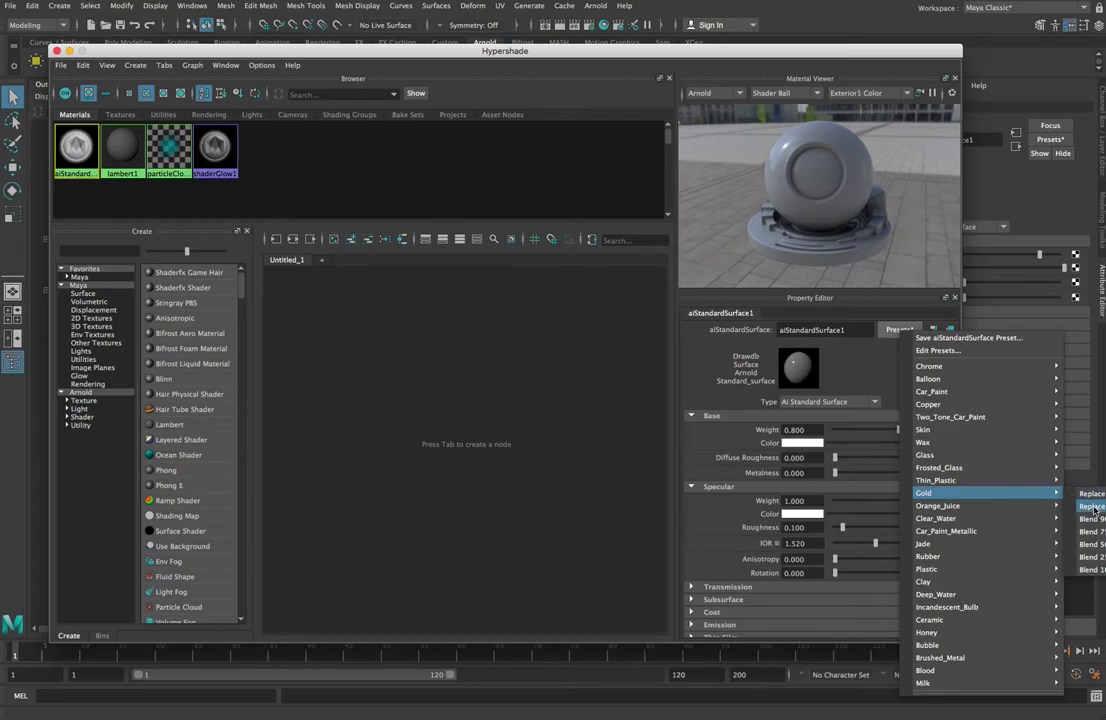
pyautogui.click(1092, 507)
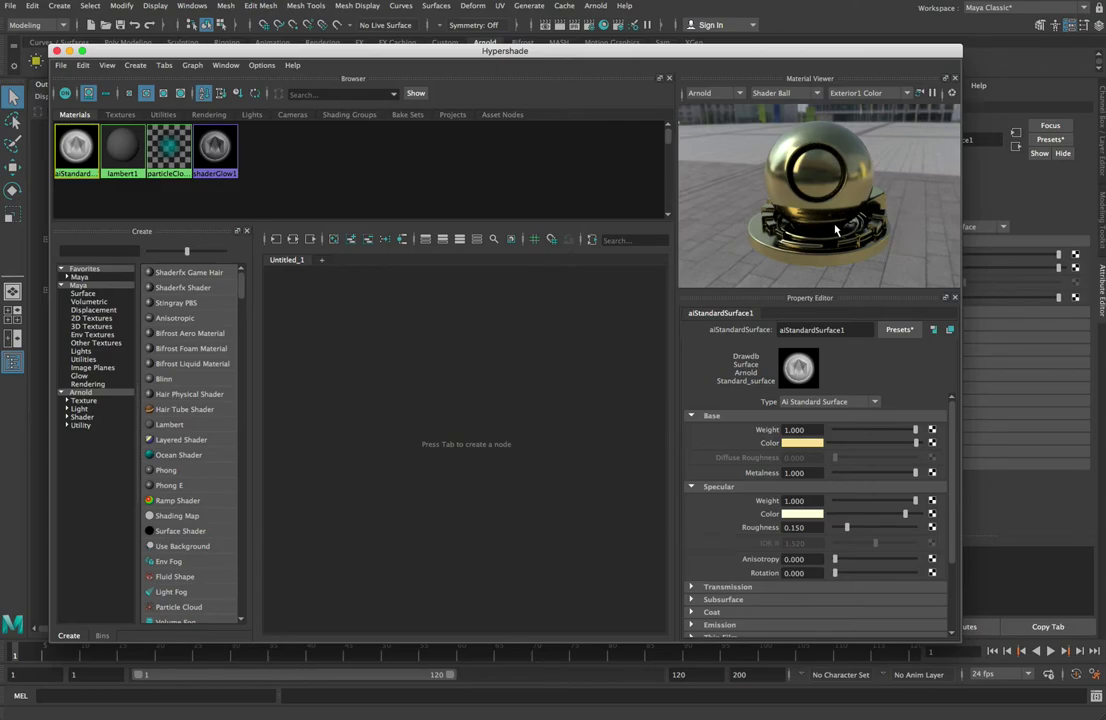
# Replace the attributes of aiStandardSurface1 with the Honey preset
pyautogui.click(917, 331)
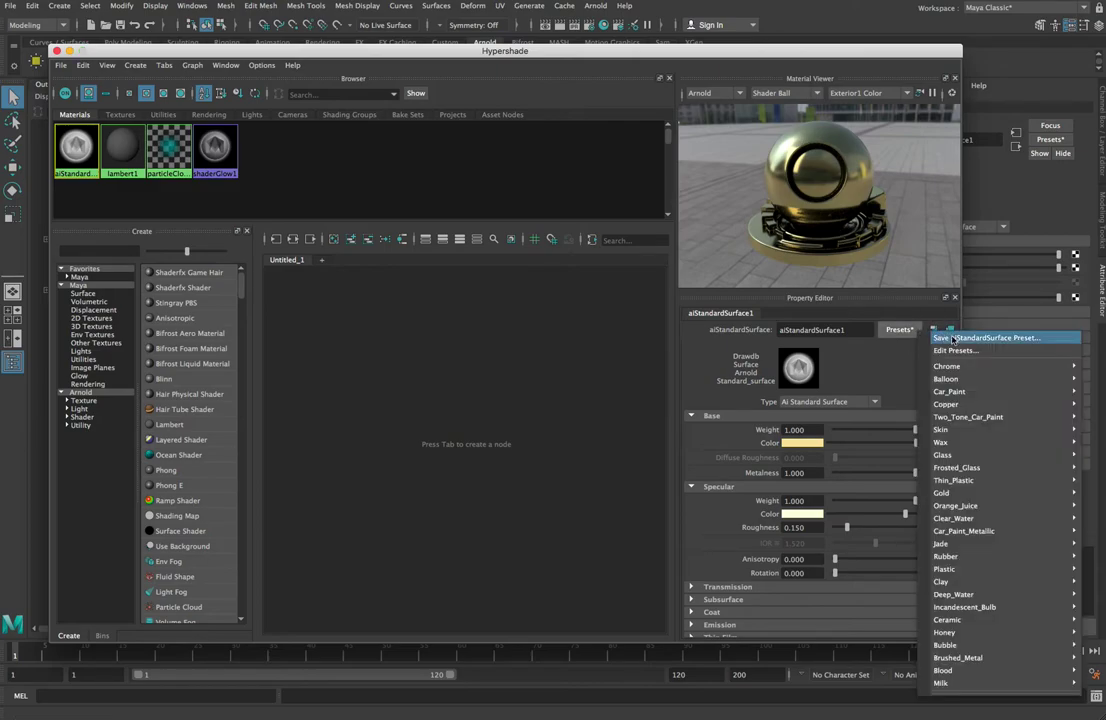
pyautogui.moveTo(1001, 637)
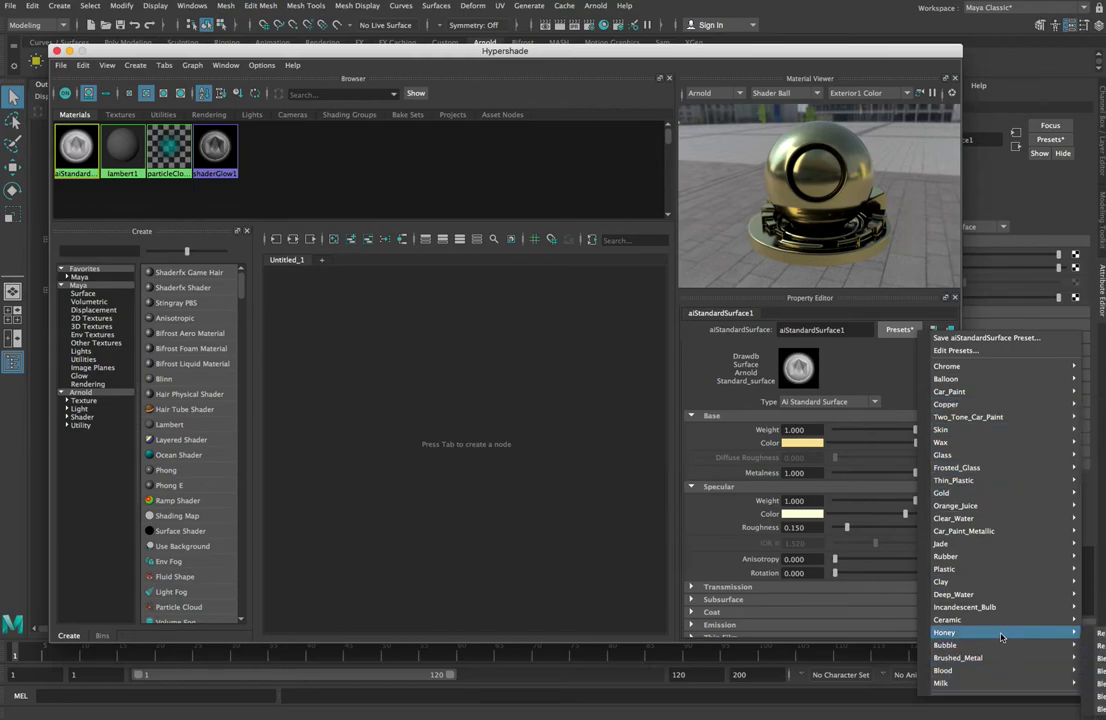
pyautogui.click(1099, 645)
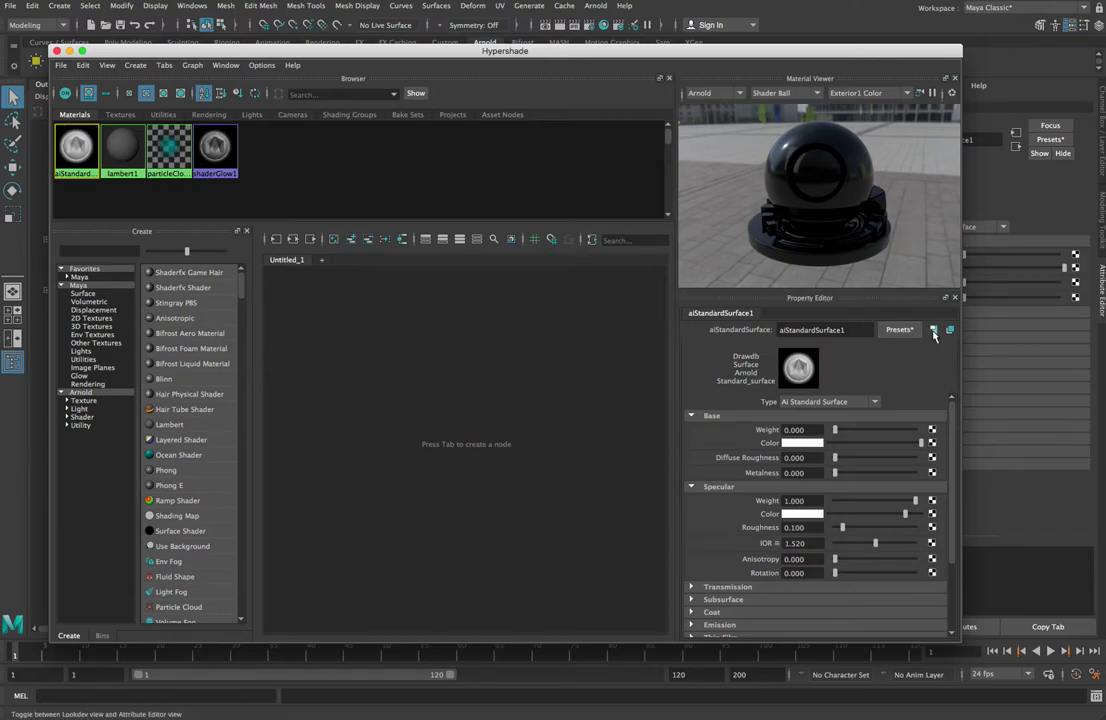
# Reapply the Ai Standard Surface type to aiStandardSurface1, and delete the replacement material node
pyautogui.click(900, 331)
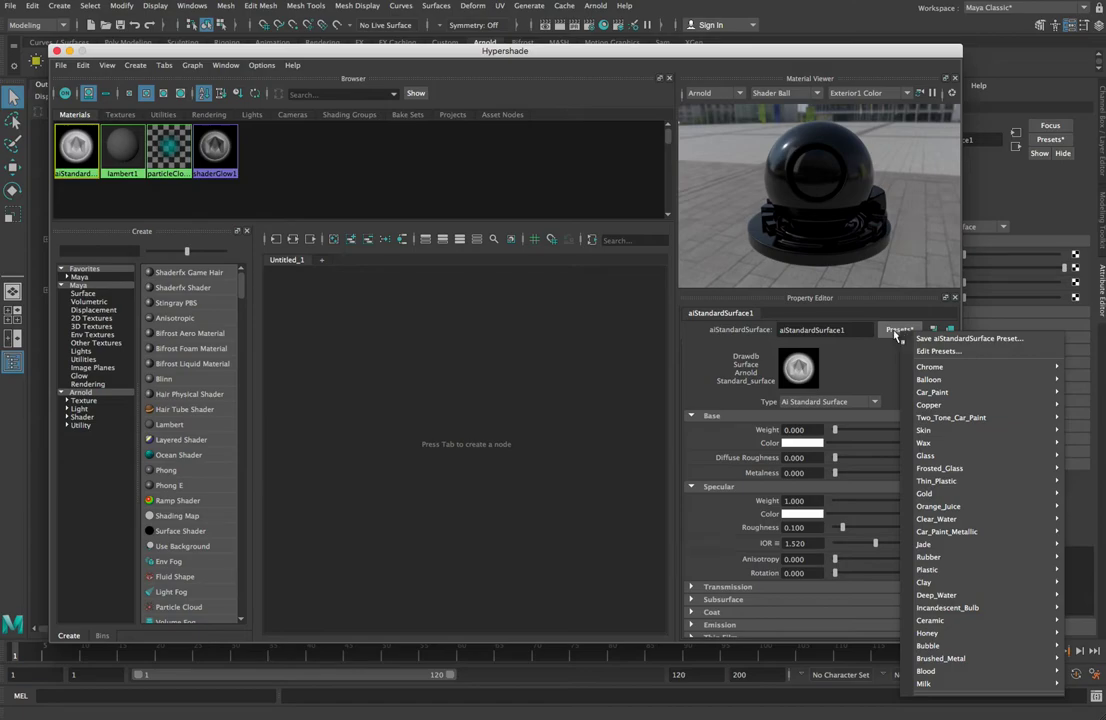
pyautogui.click(883, 401)
pyautogui.click(880, 401)
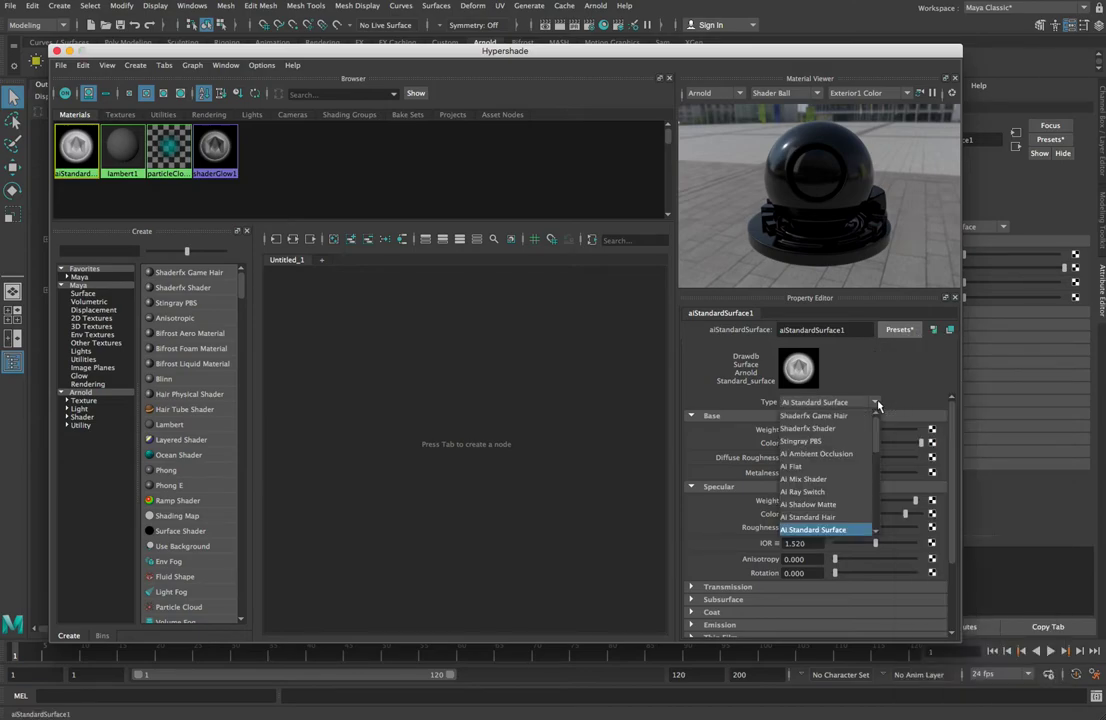
pyautogui.click(826, 536)
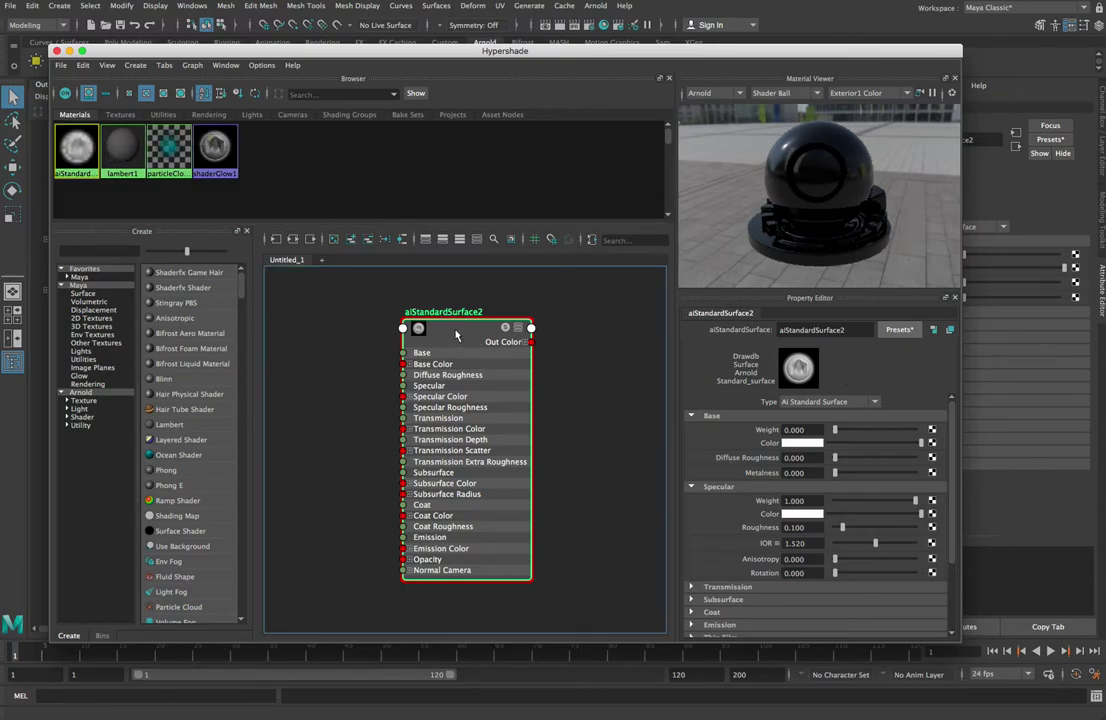
pyautogui.press('Delete')
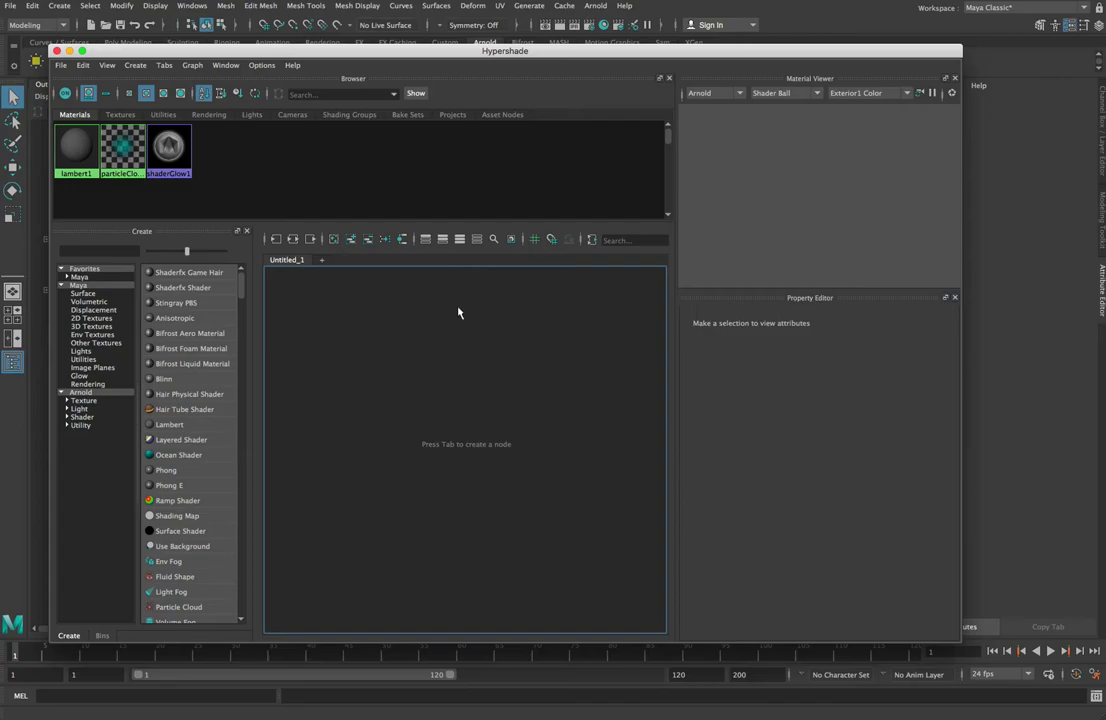
# Create a new aiStandardSurface material from the Arnold shader nodes
pyautogui.click(75, 148)
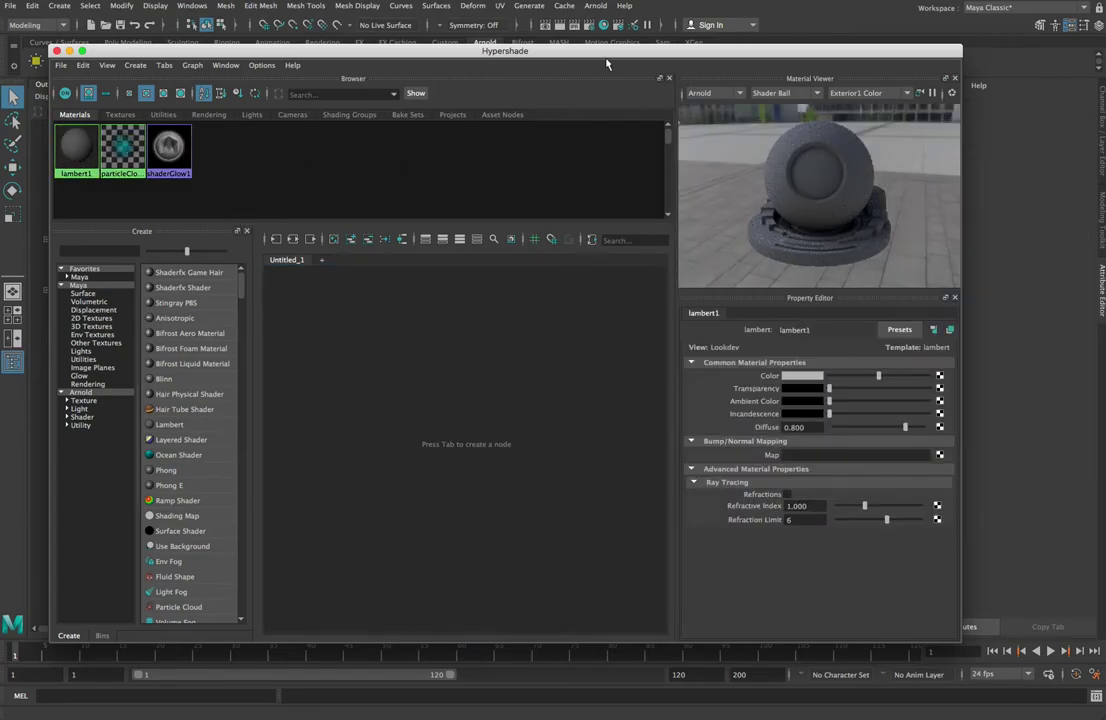
pyautogui.moveTo(607, 50); pyautogui.dragTo(669, 46)
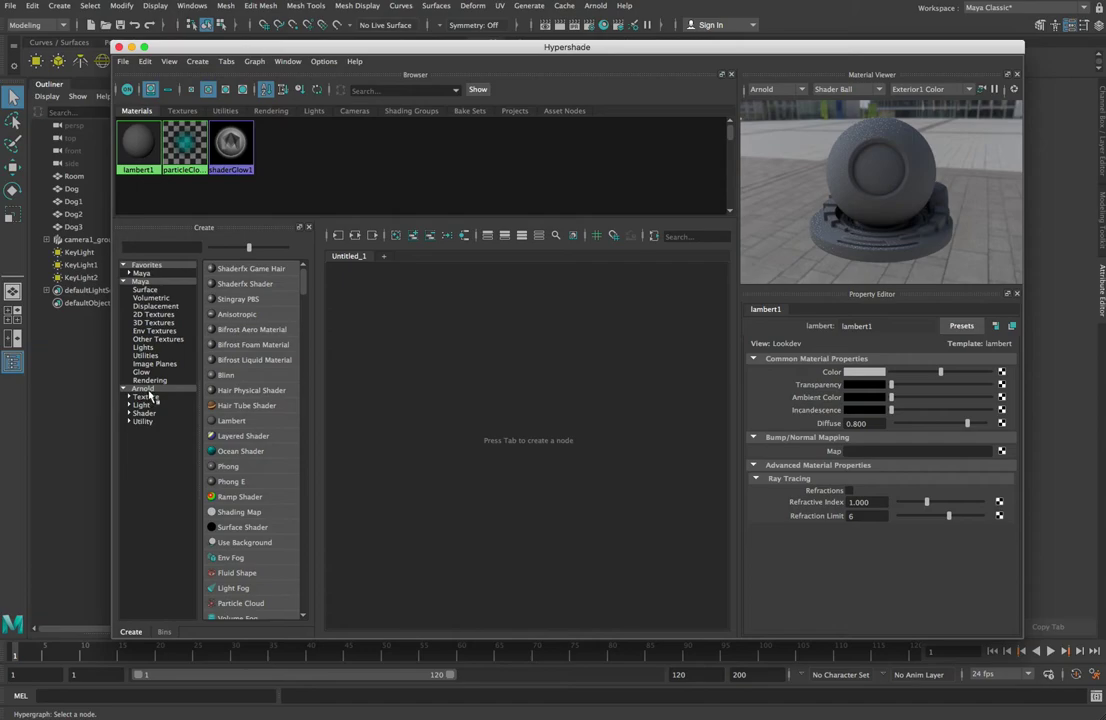
pyautogui.click(146, 389)
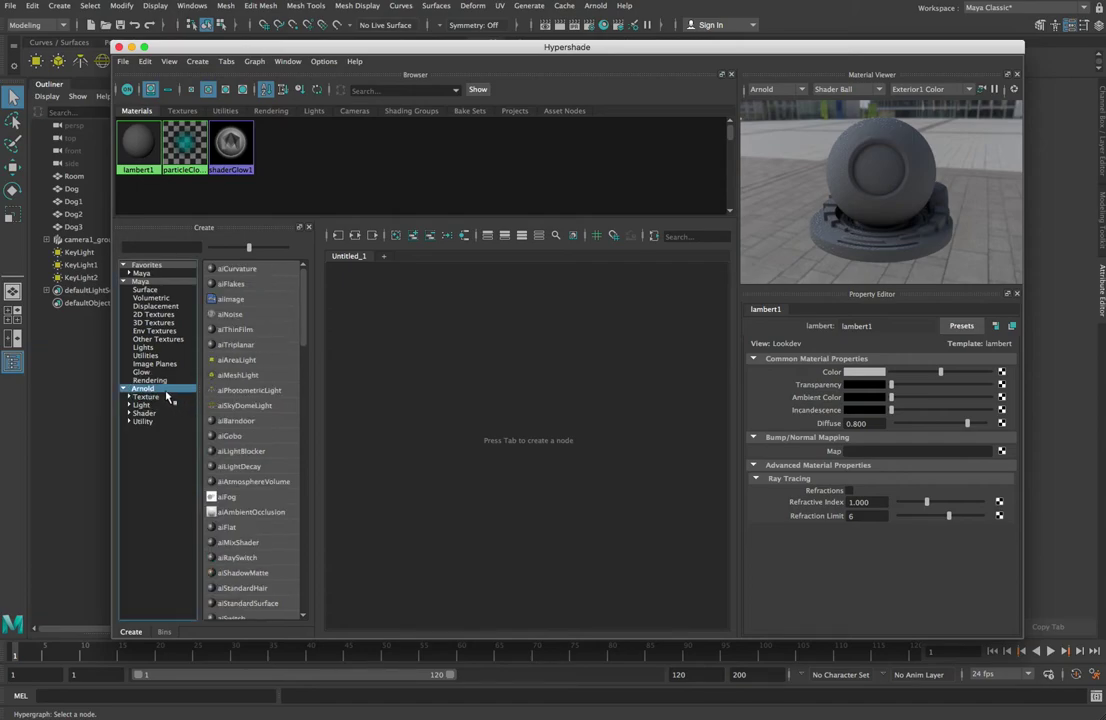
pyautogui.click(144, 413)
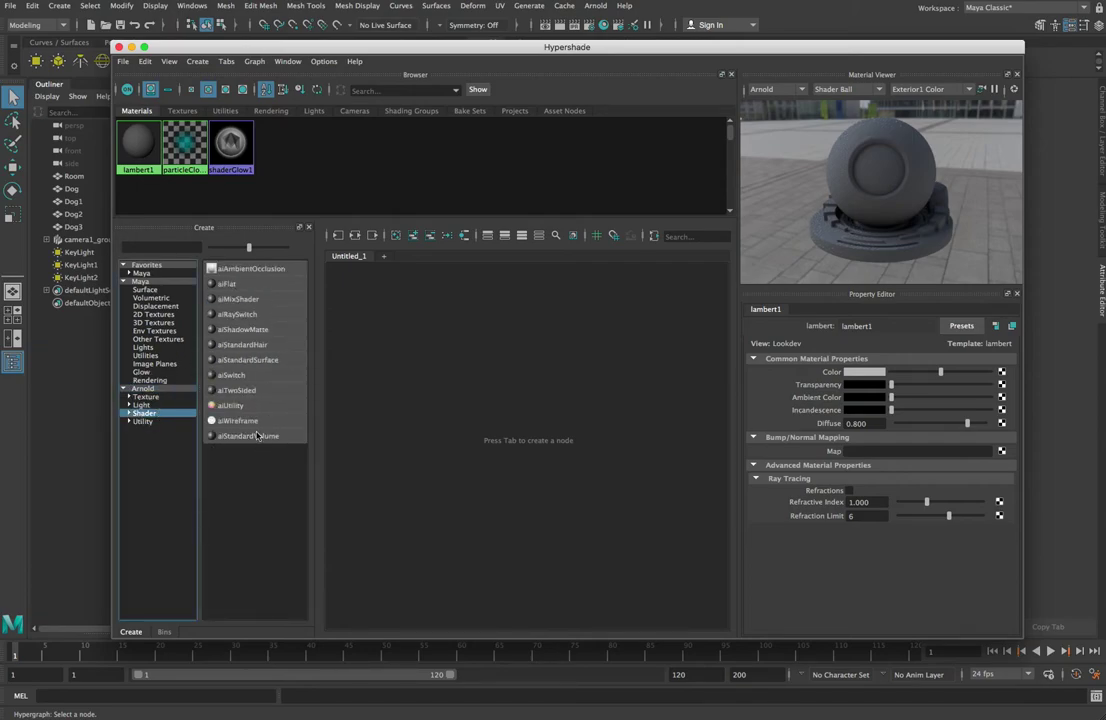
pyautogui.click(248, 360)
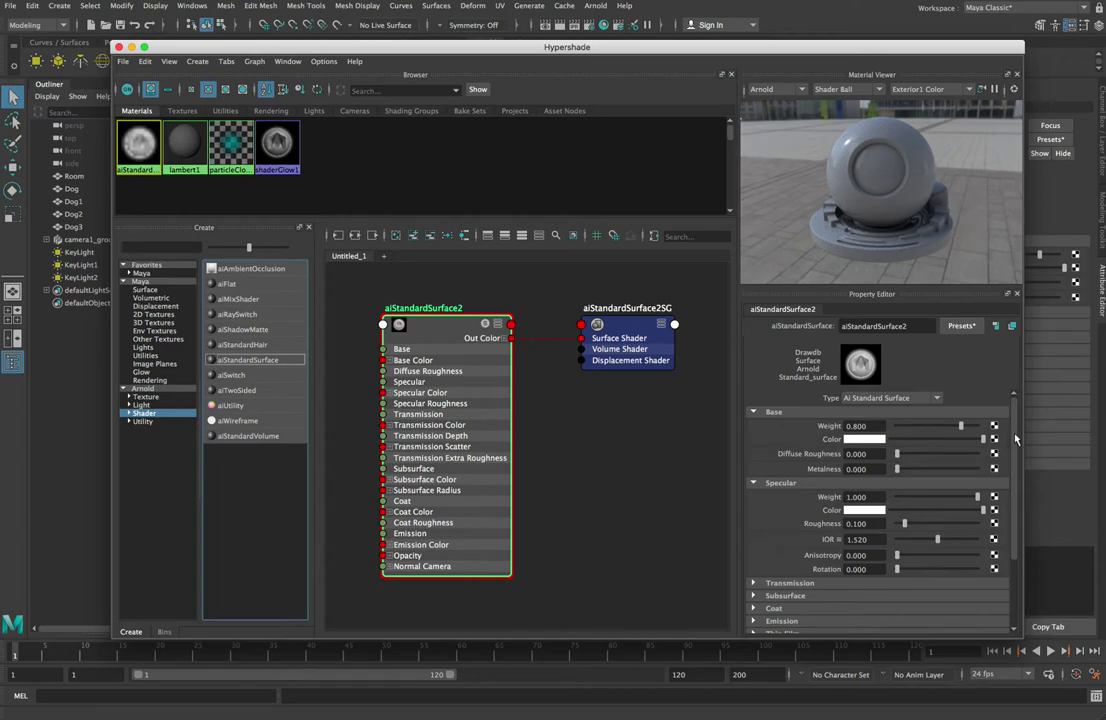
# Set the base color of the new standard surface material to purple, using a recent color
pyautogui.scroll(-1, 1010, 440)
pyautogui.scroll(1, 1012, 444)
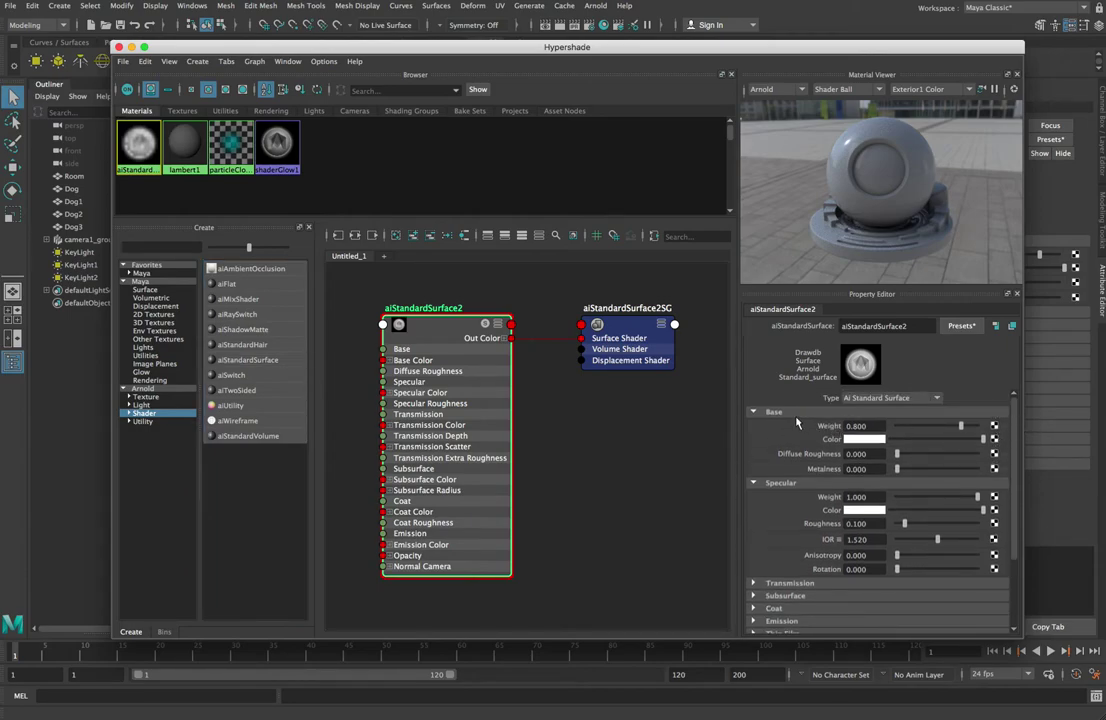
pyautogui.click(765, 482)
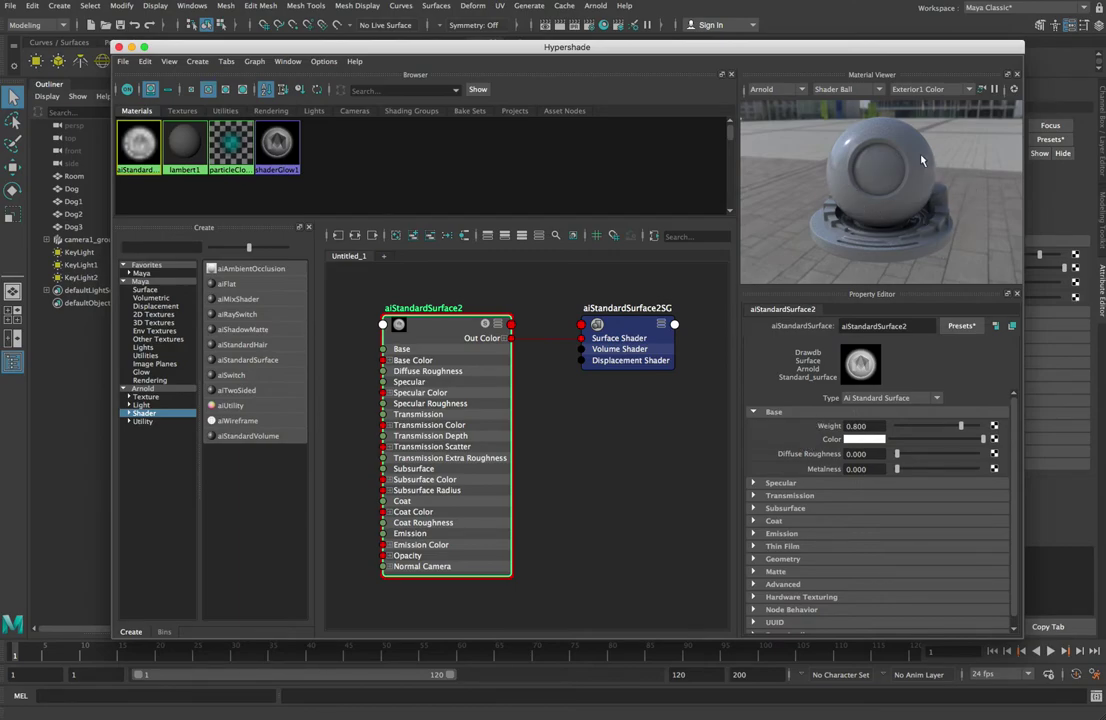
pyautogui.click(870, 443)
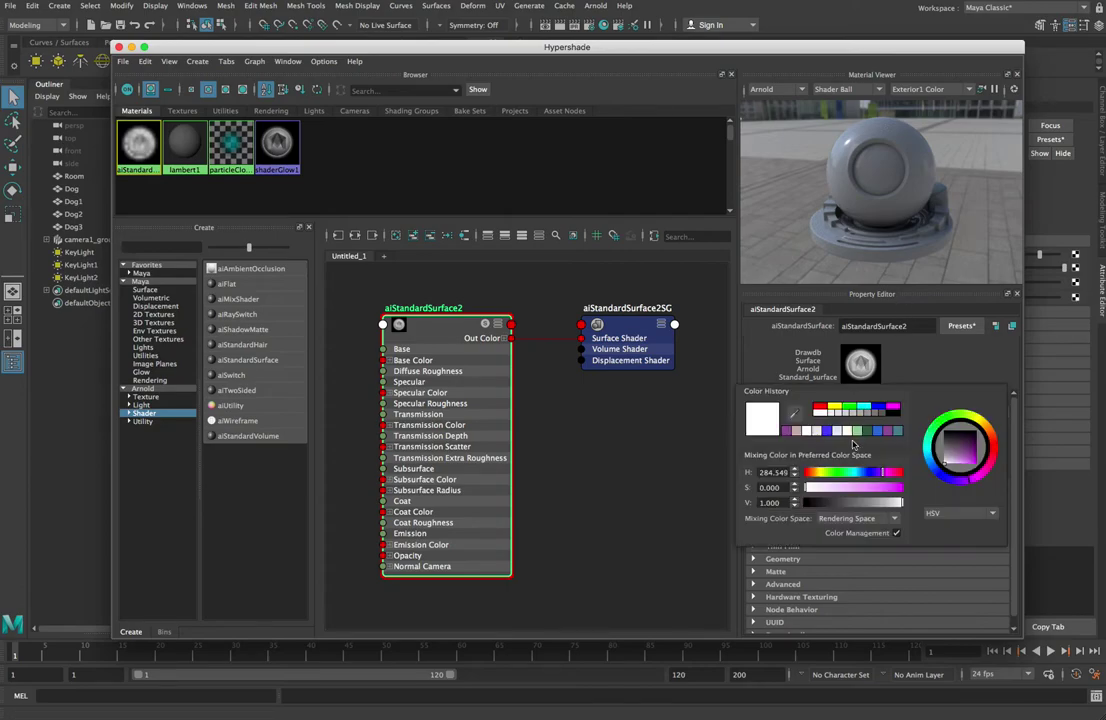
pyautogui.click(786, 432)
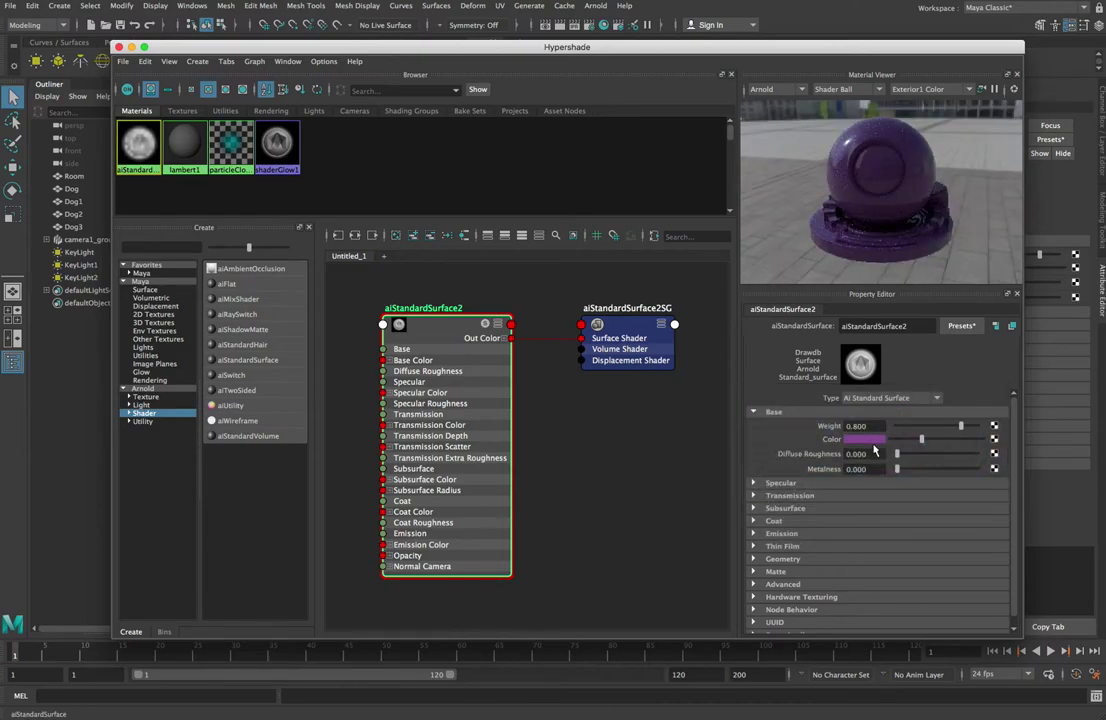
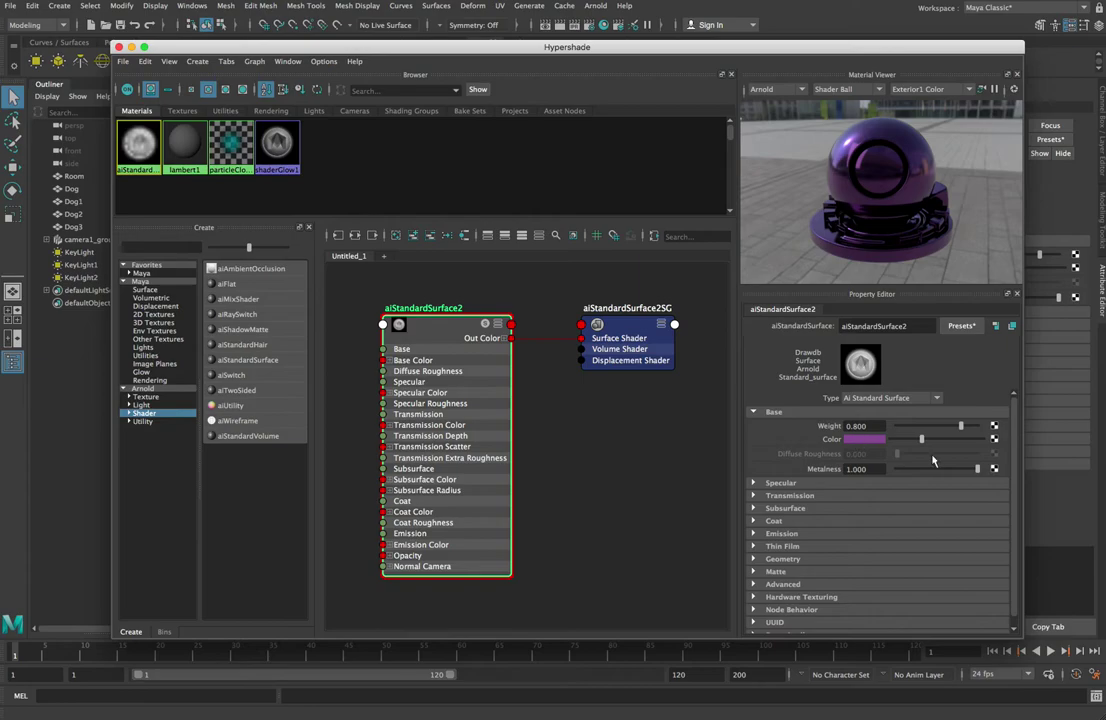
# Set the material's base metalness to 0
pyautogui.click(856, 469)
pyautogui.write('0')
pyautogui.press('Return')
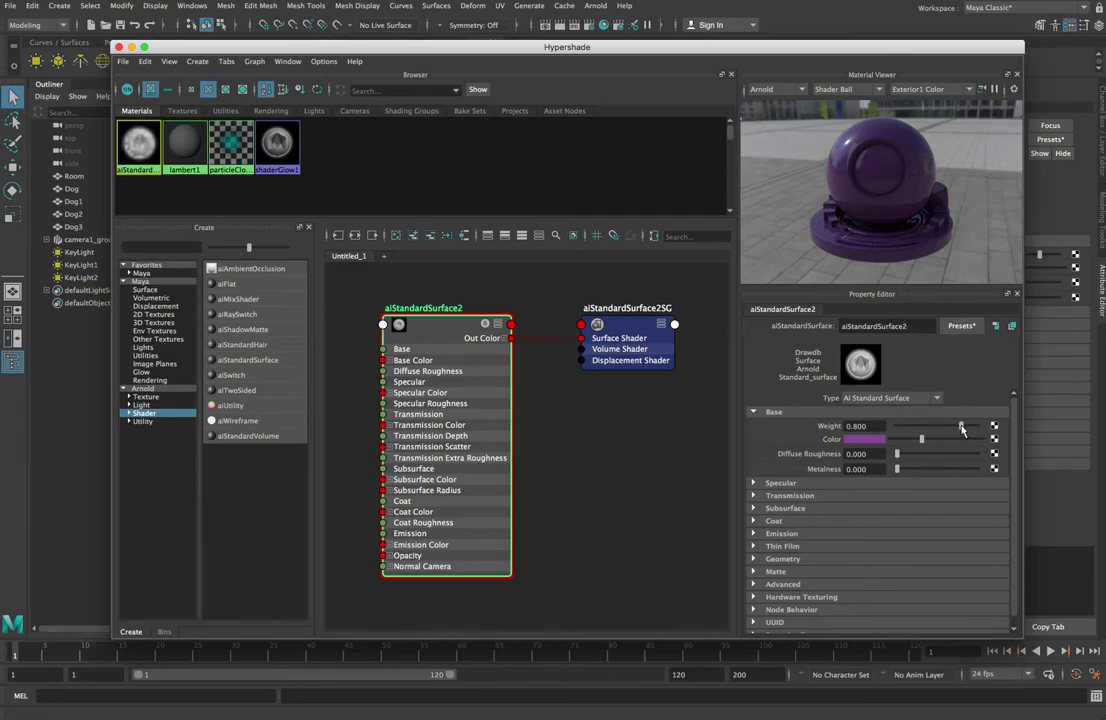
# Try the base weight at 0 and at 1, and return it to its original level
pyautogui.moveTo(962, 427); pyautogui.dragTo(890, 427)
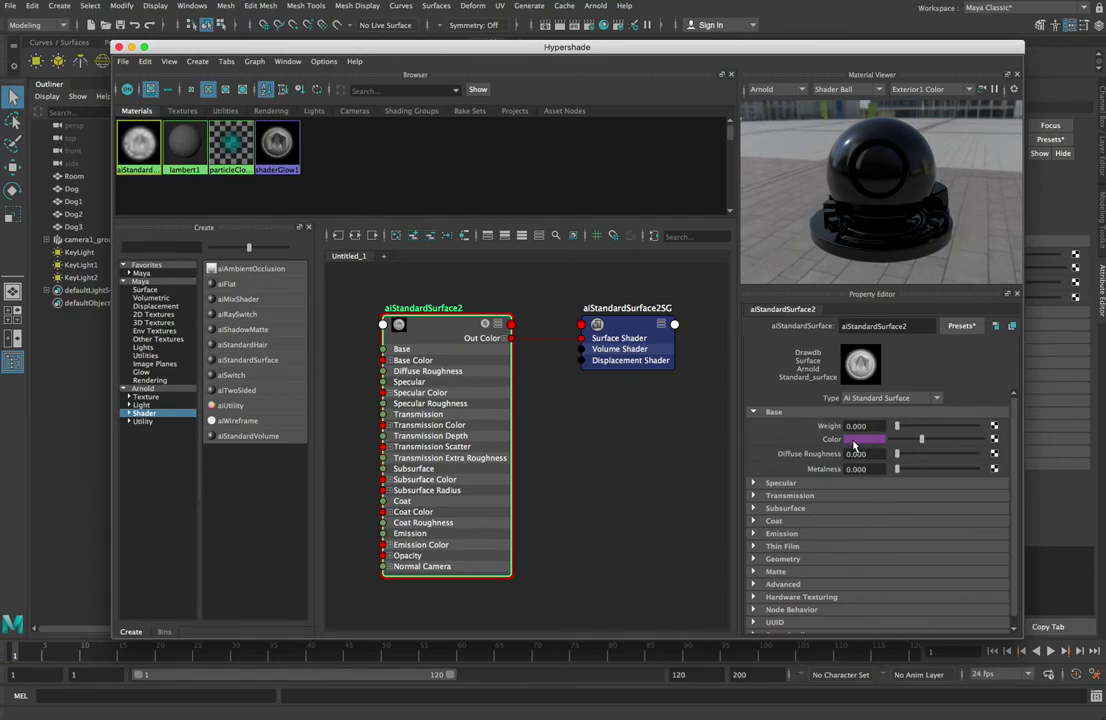
pyautogui.moveTo(897, 426); pyautogui.dragTo(985, 427)
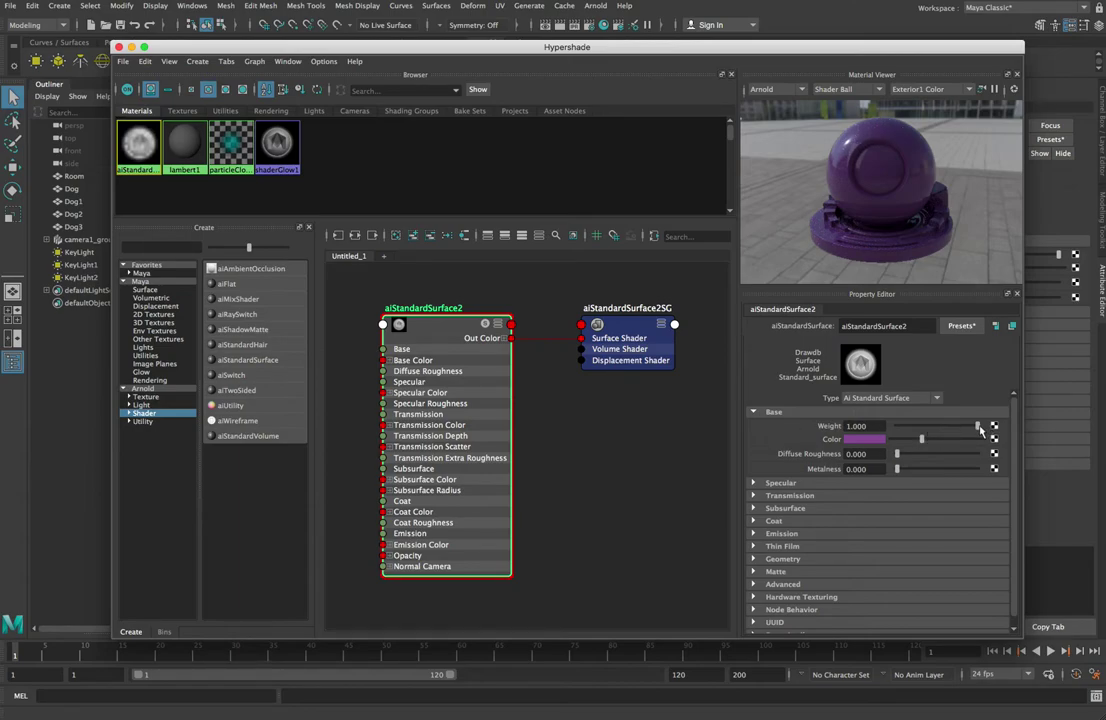
pyautogui.moveTo(978, 428); pyautogui.dragTo(962, 433)
pyautogui.click(773, 412)
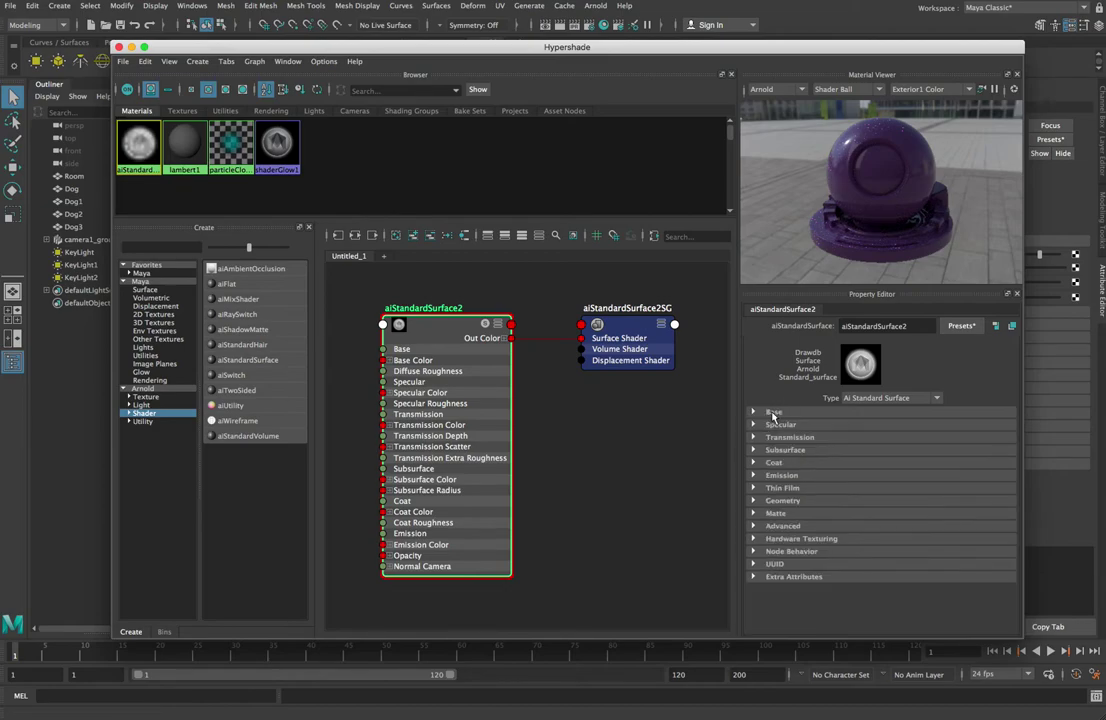
# Try low specular weights from 0 to 0.232, and set the specular weight to 0.8
pyautogui.click(780, 425)
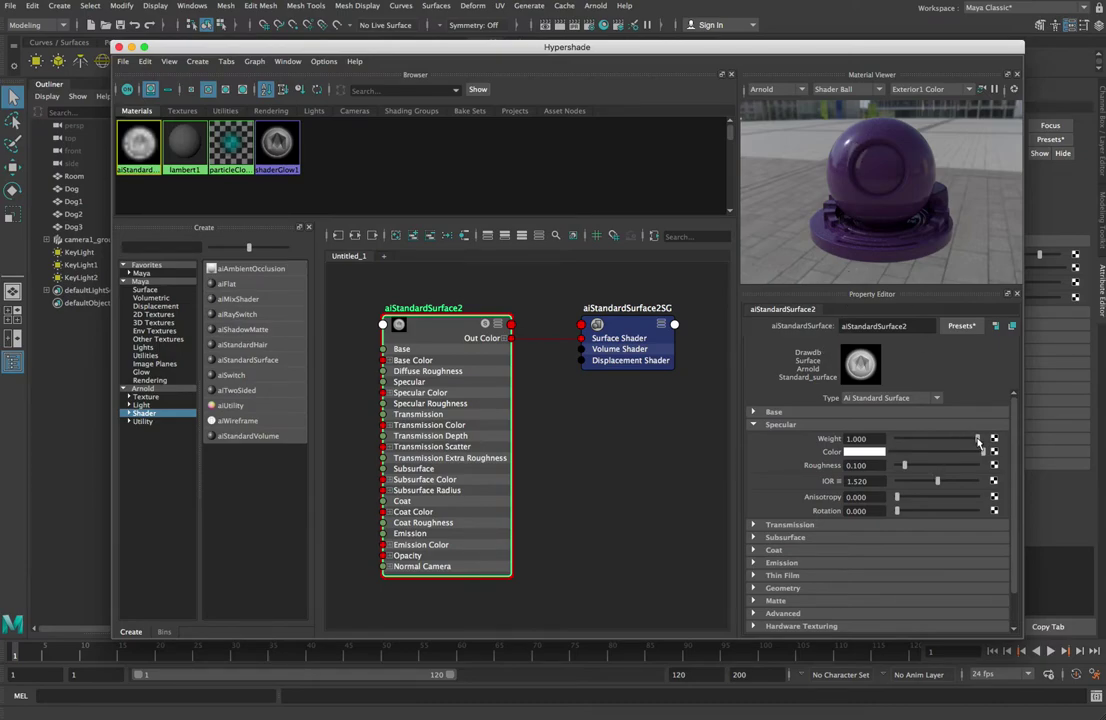
pyautogui.moveTo(980, 440); pyautogui.dragTo(897, 440)
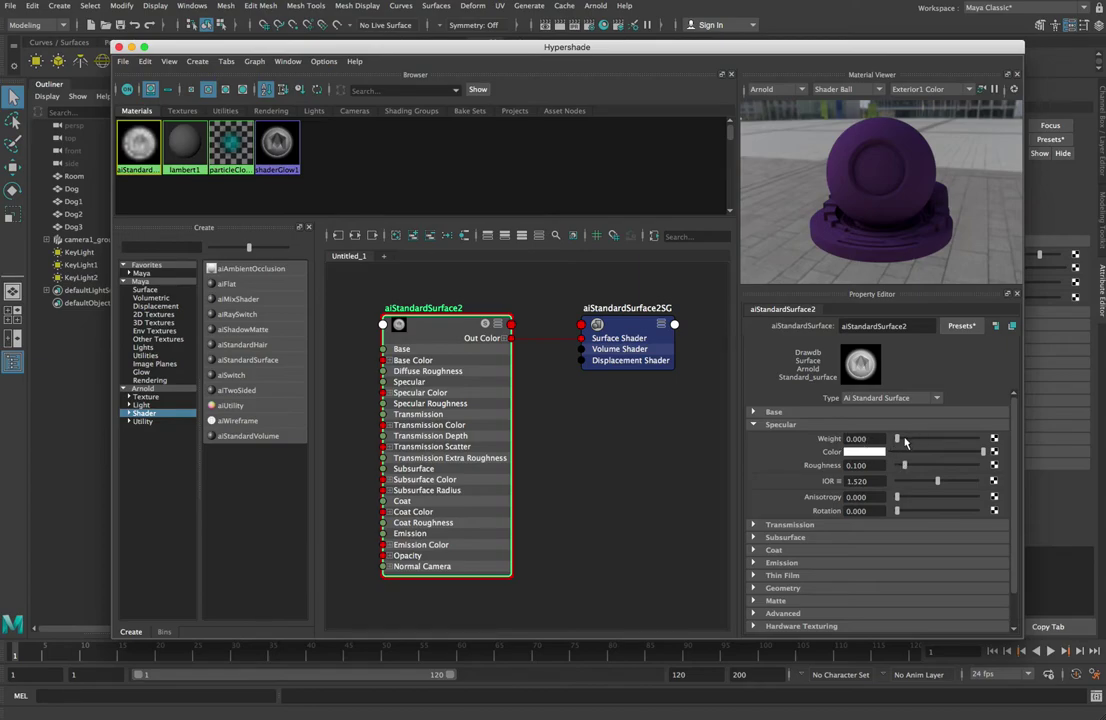
pyautogui.moveTo(897, 439); pyautogui.dragTo(904, 441)
pyautogui.moveTo(904, 438); pyautogui.dragTo(915, 438)
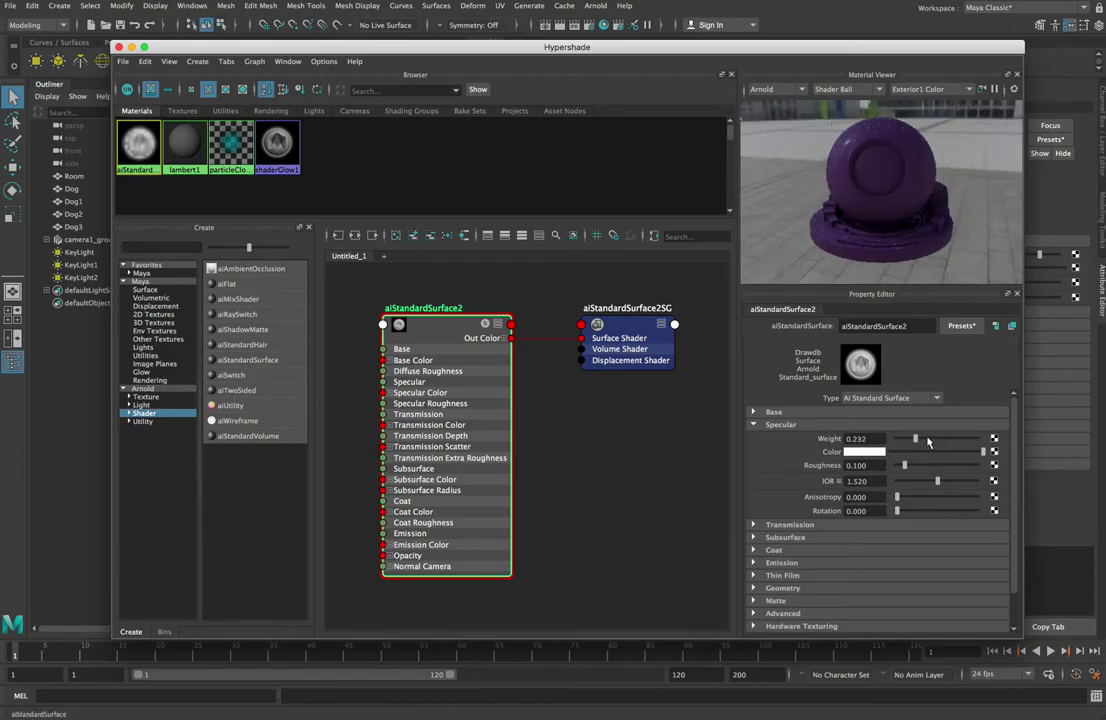
pyautogui.moveTo(915, 438); pyautogui.dragTo(961, 440)
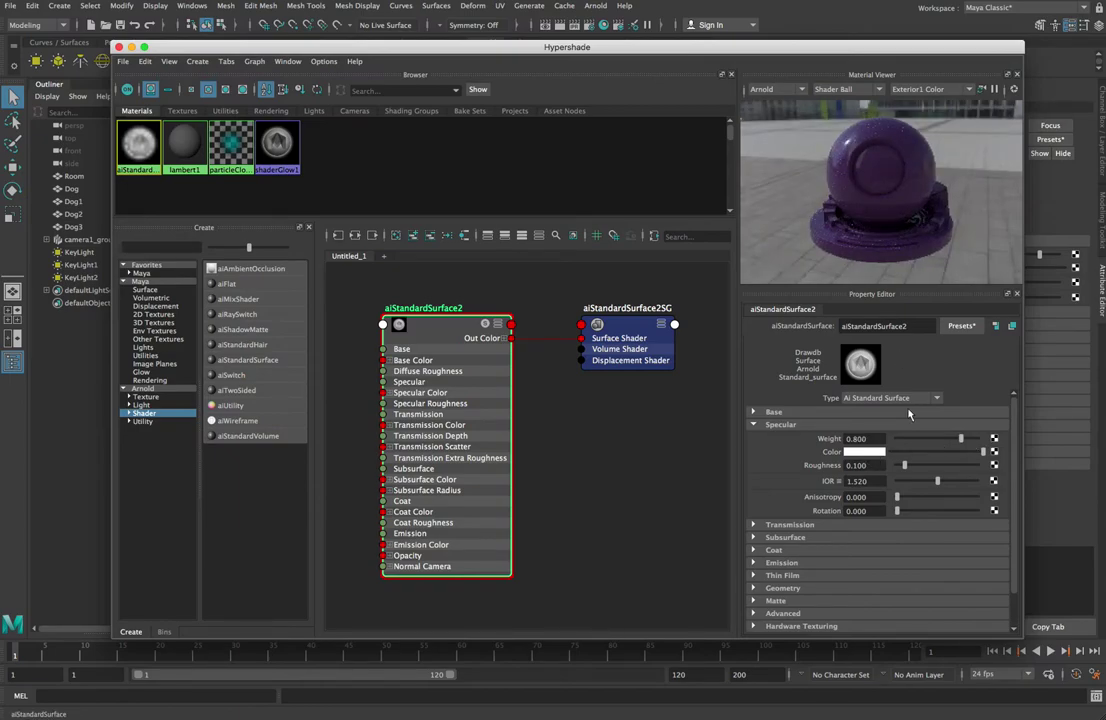
# Try a green specular color, and change it to a near-white lavender from the recent colors
pyautogui.click(855, 452)
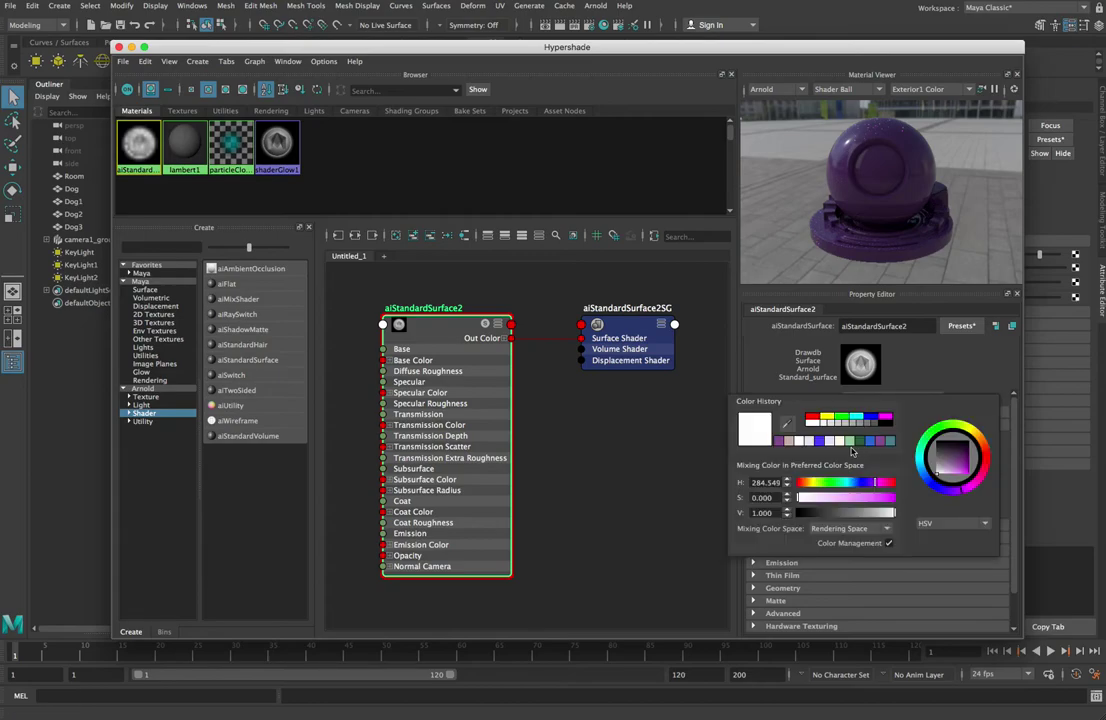
pyautogui.click(938, 428)
pyautogui.click(960, 445)
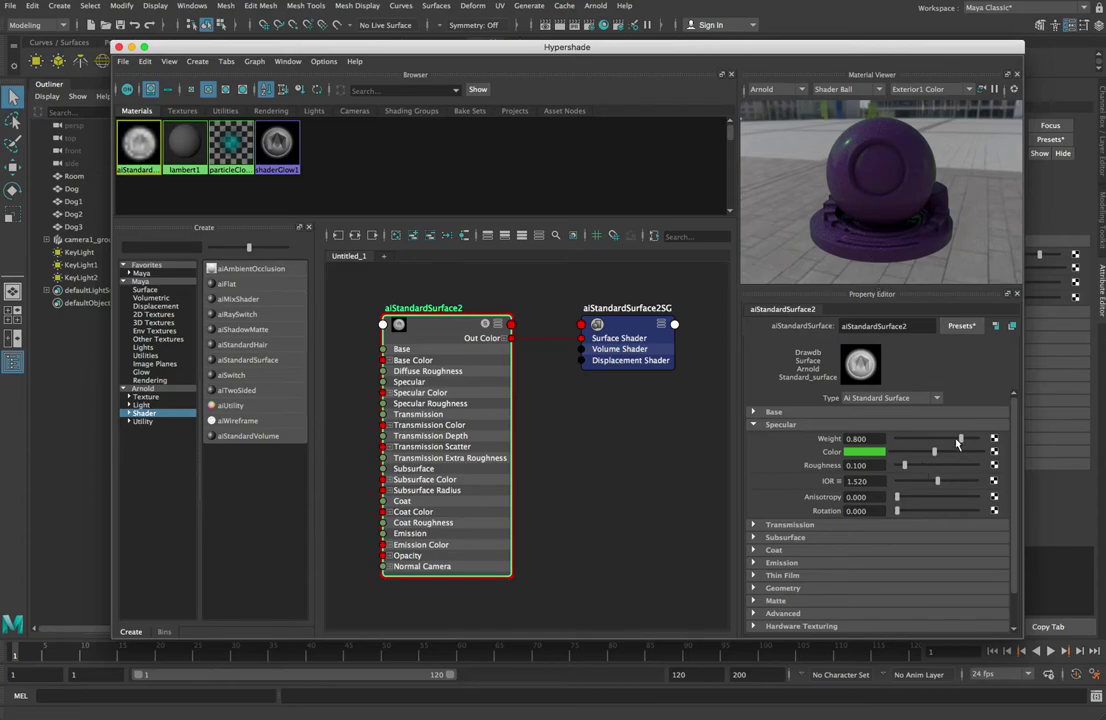
pyautogui.click(876, 454)
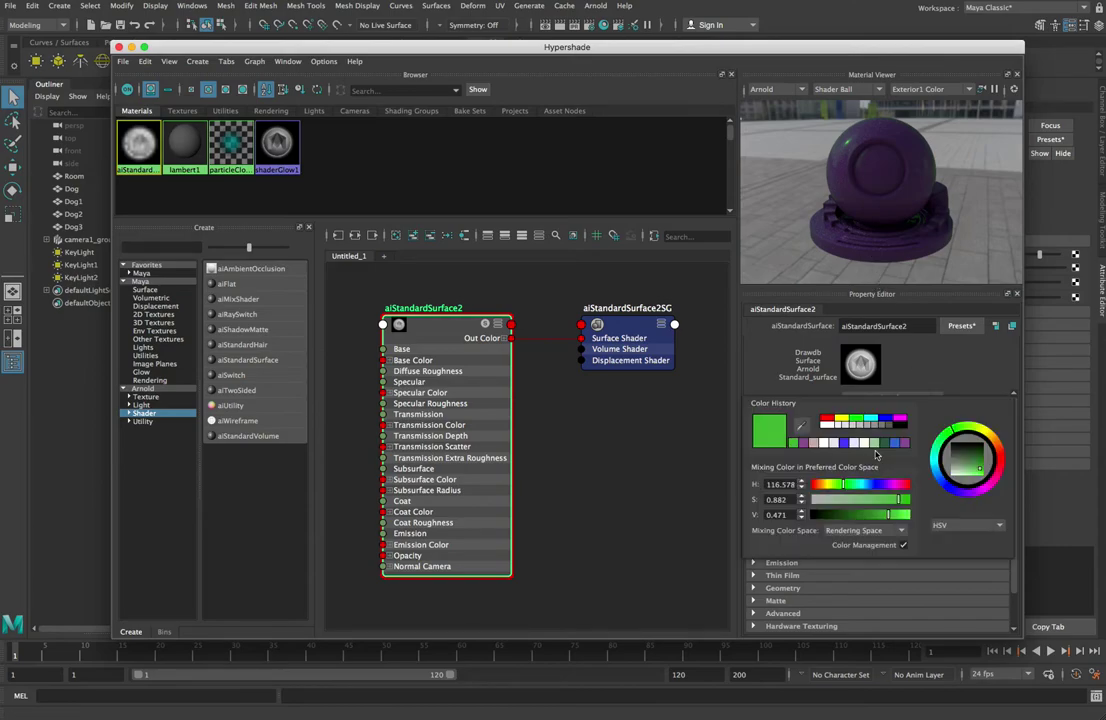
pyautogui.click(858, 445)
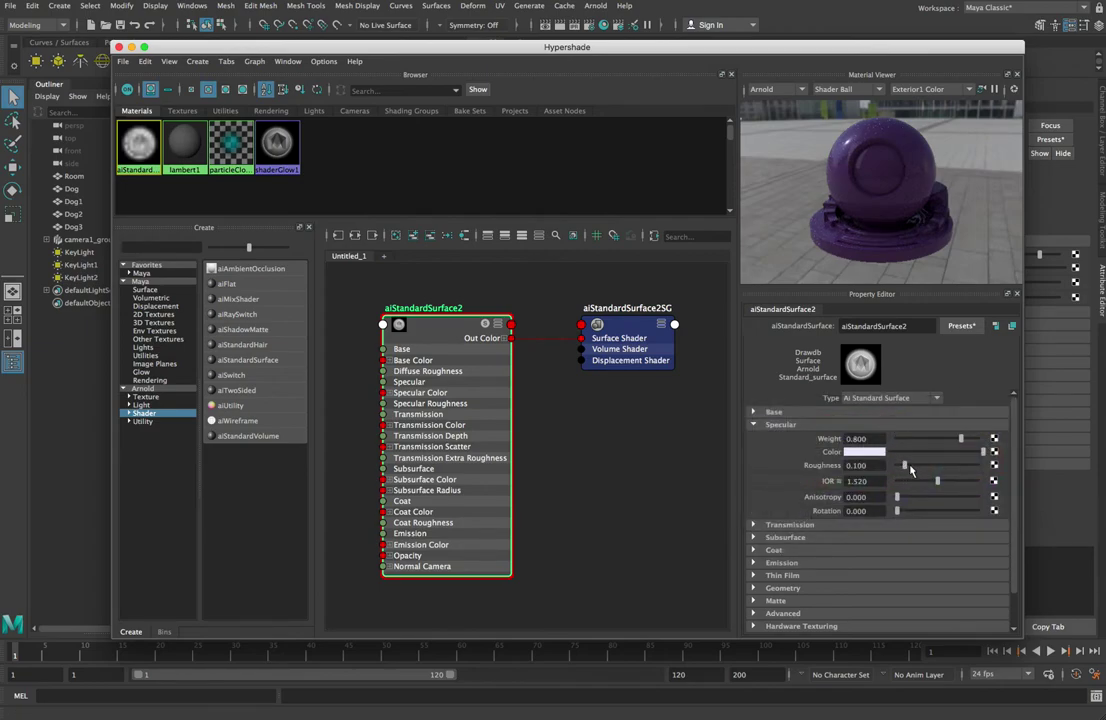
# Try specular roughness values of 0.544 and 0.344, and set the roughness to 0.104
pyautogui.scroll(-2, 825, 179)
pyautogui.moveTo(872, 465); pyautogui.dragTo(868, 466)
pyautogui.moveTo(898, 467); pyautogui.dragTo(957, 469)
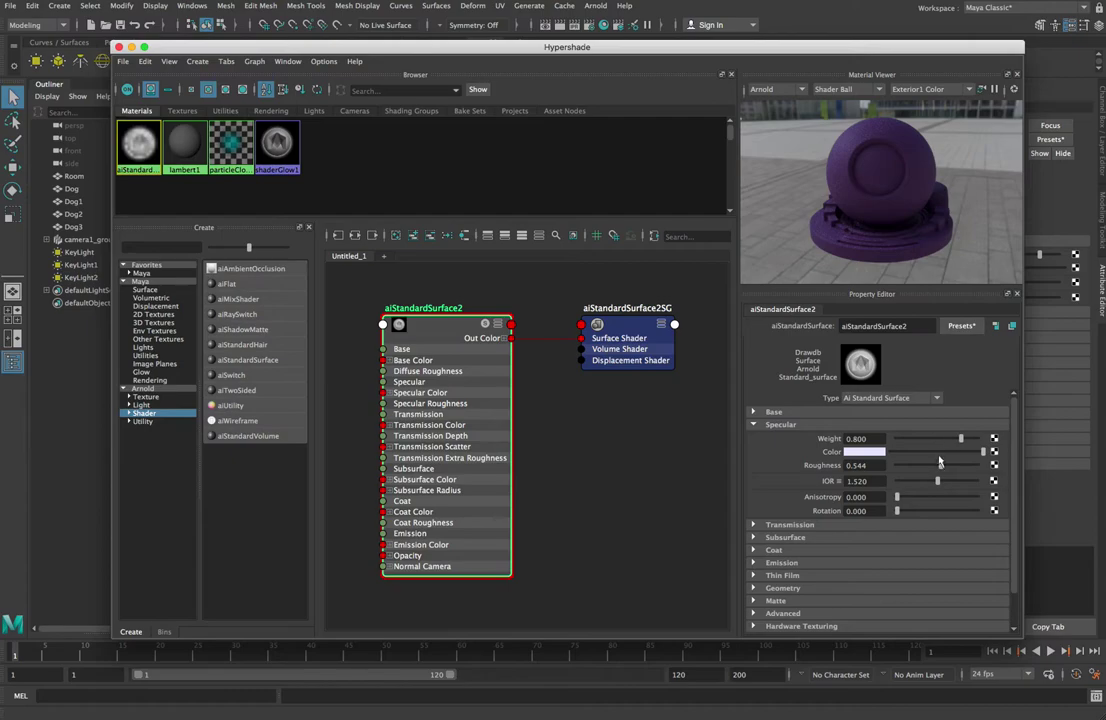
pyautogui.moveTo(940, 465); pyautogui.dragTo(925, 467)
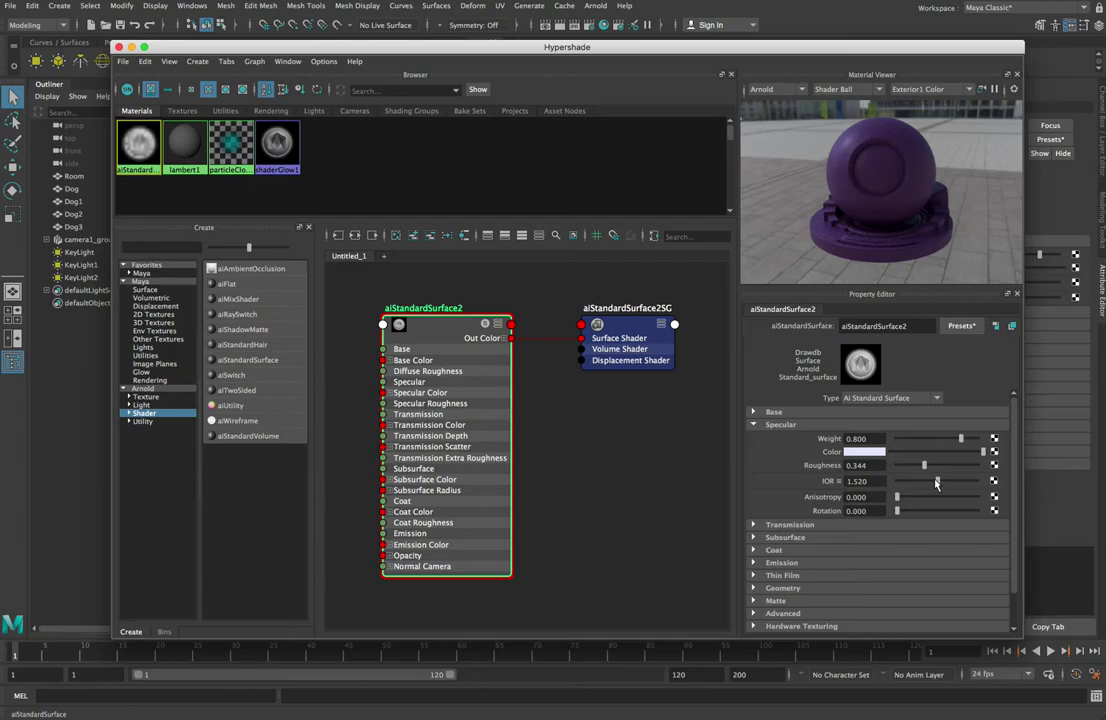
pyautogui.moveTo(924, 466); pyautogui.dragTo(897, 466)
pyautogui.moveTo(909, 463)
pyautogui.mouseDown()
pyautogui.moveTo(918, 463)
pyautogui.moveTo(905, 467)
pyautogui.mouseUp()
# Try specular IOR values of 0 and 3, and set the IOR to about 1.512
pyautogui.moveTo(938, 484); pyautogui.dragTo(866, 484)
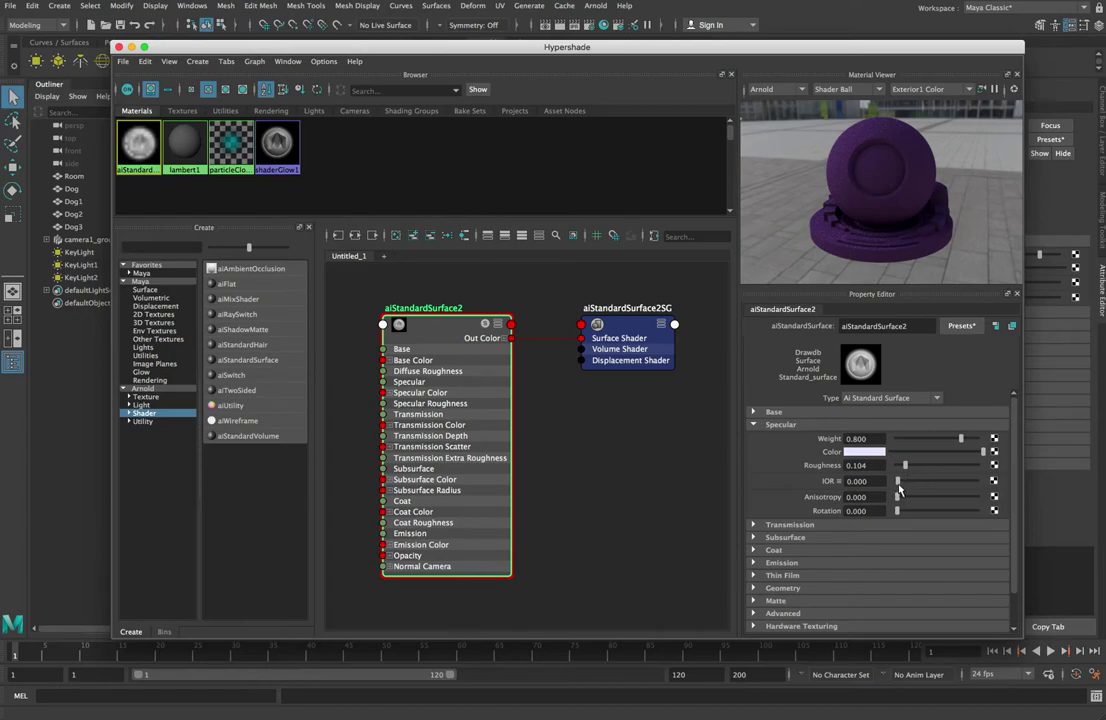
pyautogui.moveTo(898, 484); pyautogui.dragTo(985, 484)
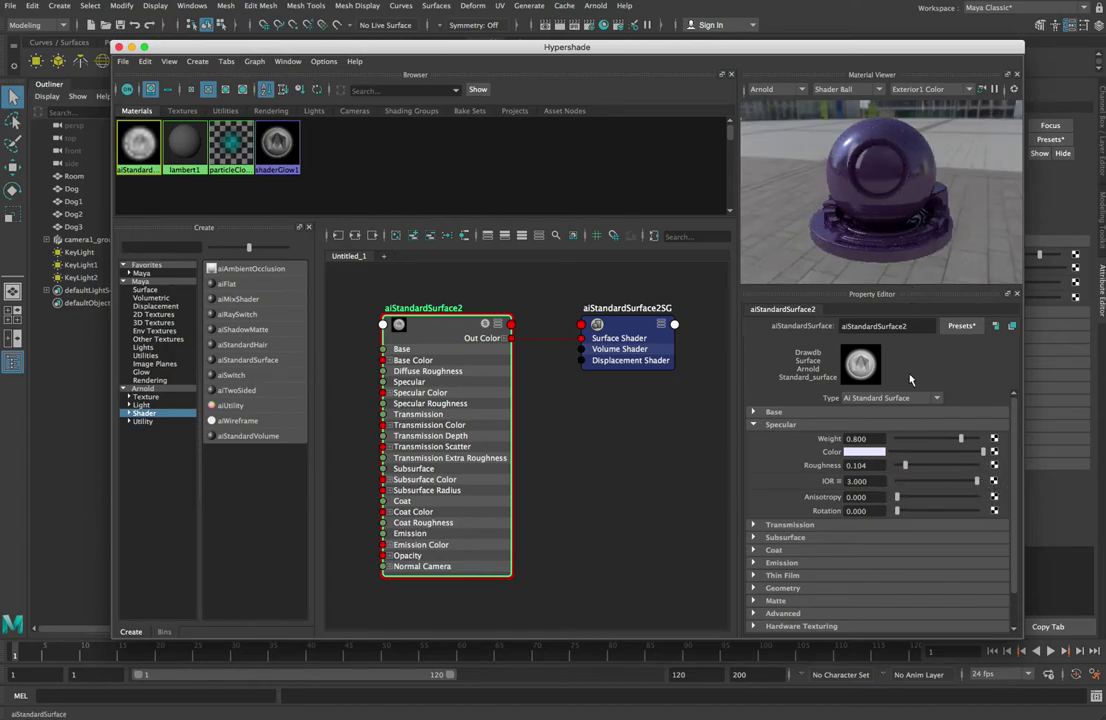
pyautogui.moveTo(976, 481); pyautogui.dragTo(938, 487)
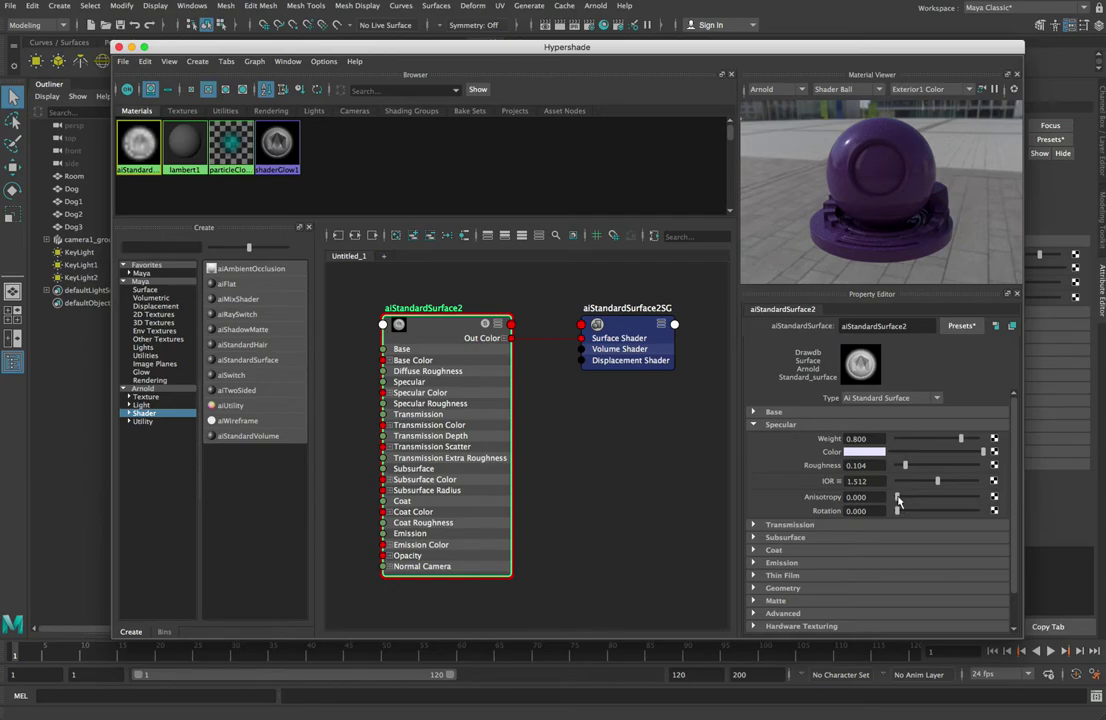
# Try a specular anisotropy of 1 with different rotations, and return both anisotropy and rotation to 0
pyautogui.moveTo(898, 500); pyautogui.dragTo(1031, 497)
pyautogui.moveTo(897, 511); pyautogui.dragTo(962, 512)
pyautogui.click(901, 511)
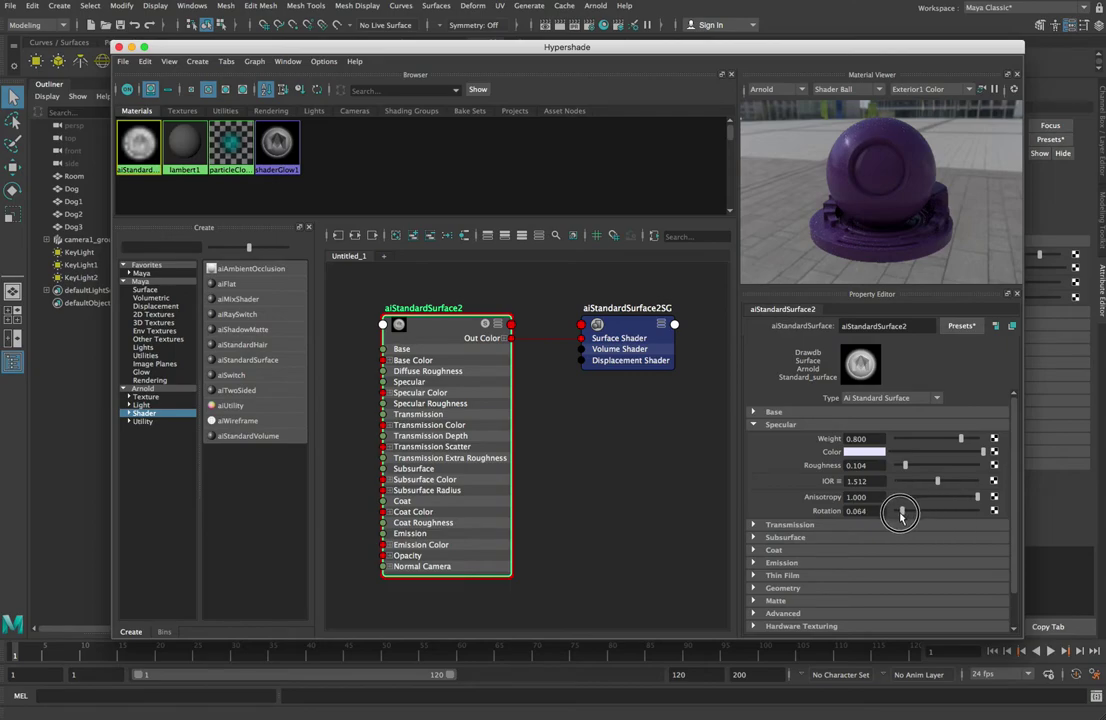
pyautogui.moveTo(901, 514); pyautogui.dragTo(884, 511)
pyautogui.click(897, 497)
pyautogui.click(756, 425)
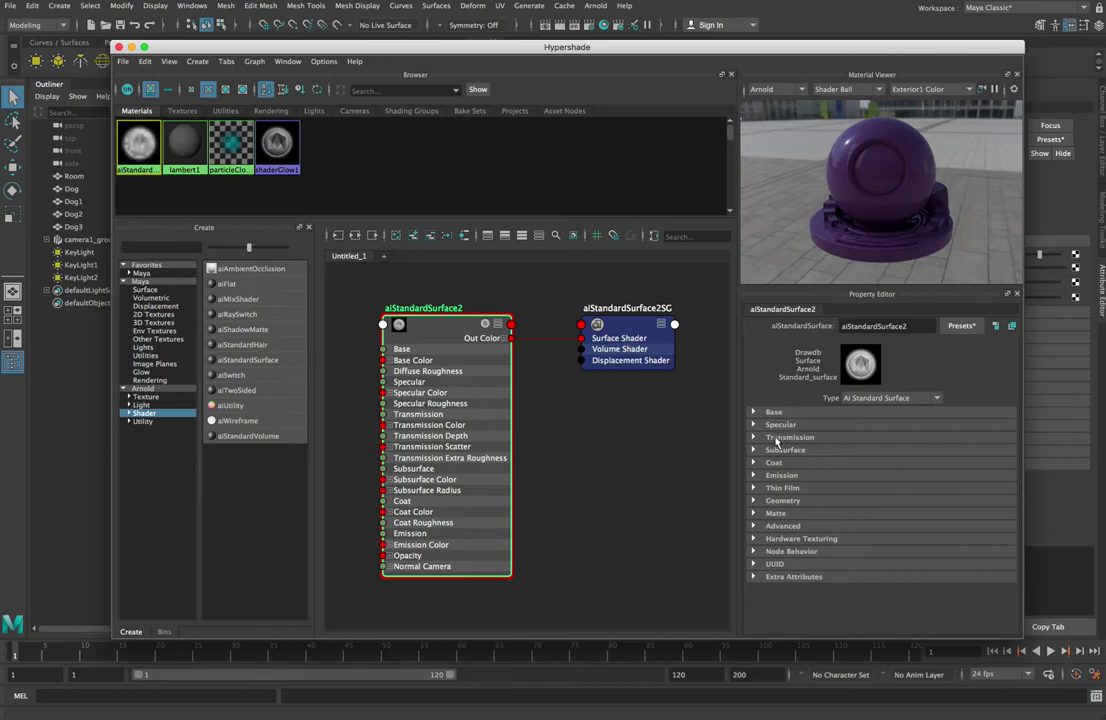
# Set the material's transmission weight to 1
pyautogui.click(777, 438)
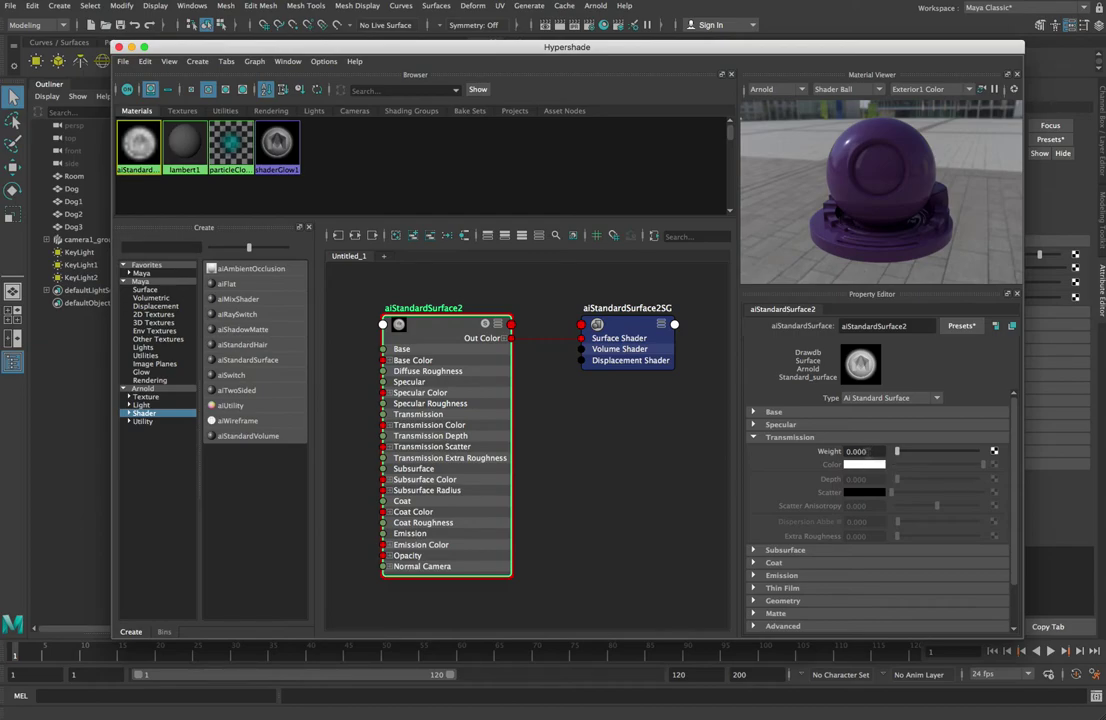
pyautogui.click(871, 451)
pyautogui.moveTo(898, 452); pyautogui.dragTo(975, 451)
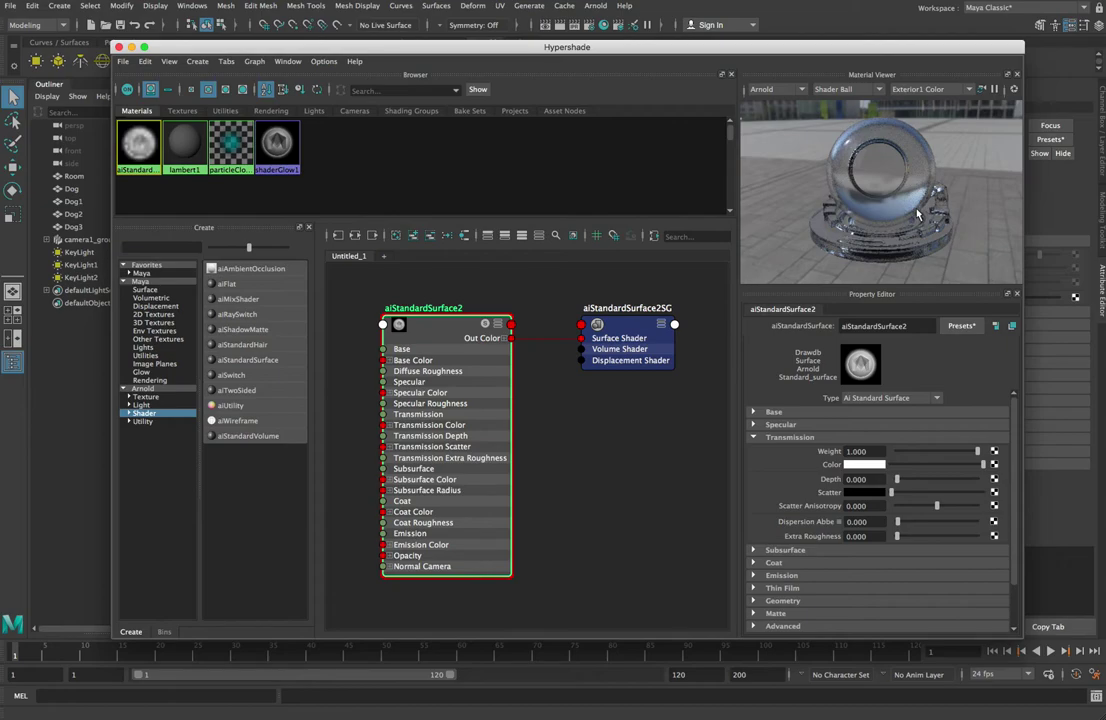
# Try a transmission weight of 0.512, and return the material's transmission weight to 0
pyautogui.moveTo(982, 465); pyautogui.dragTo(938, 456)
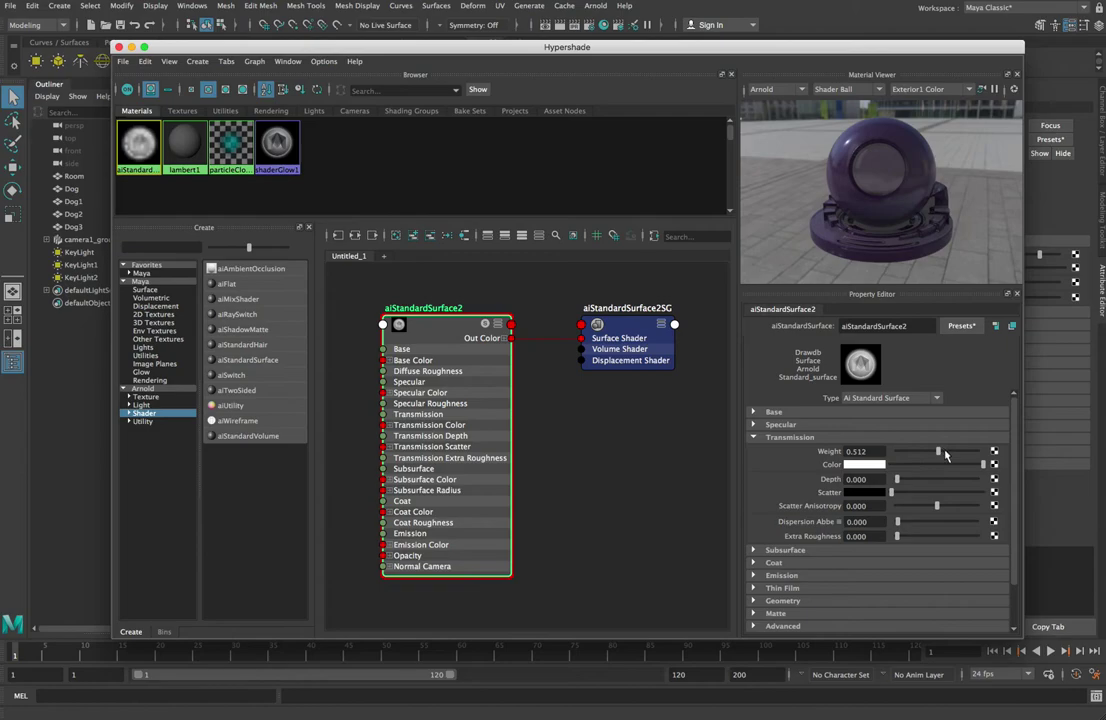
pyautogui.moveTo(940, 455); pyautogui.dragTo(851, 466)
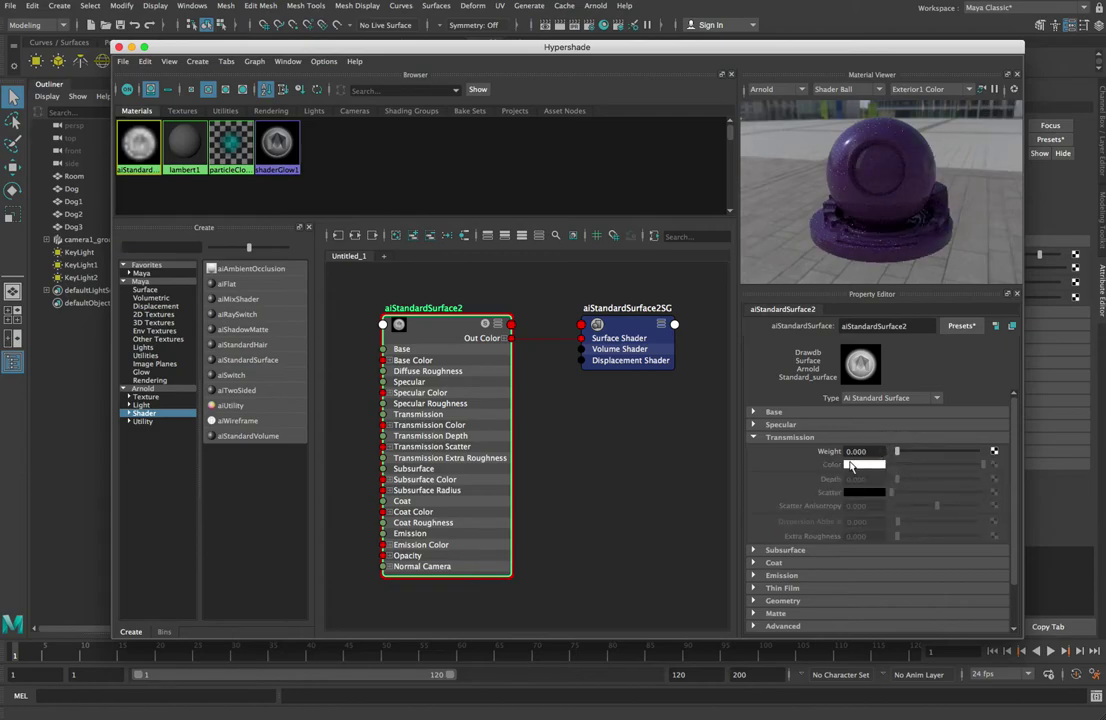
pyautogui.click(780, 438)
# Expand the Subsurface, Base and Specular attributes, and set the specular weight to 0
pyautogui.click(779, 450)
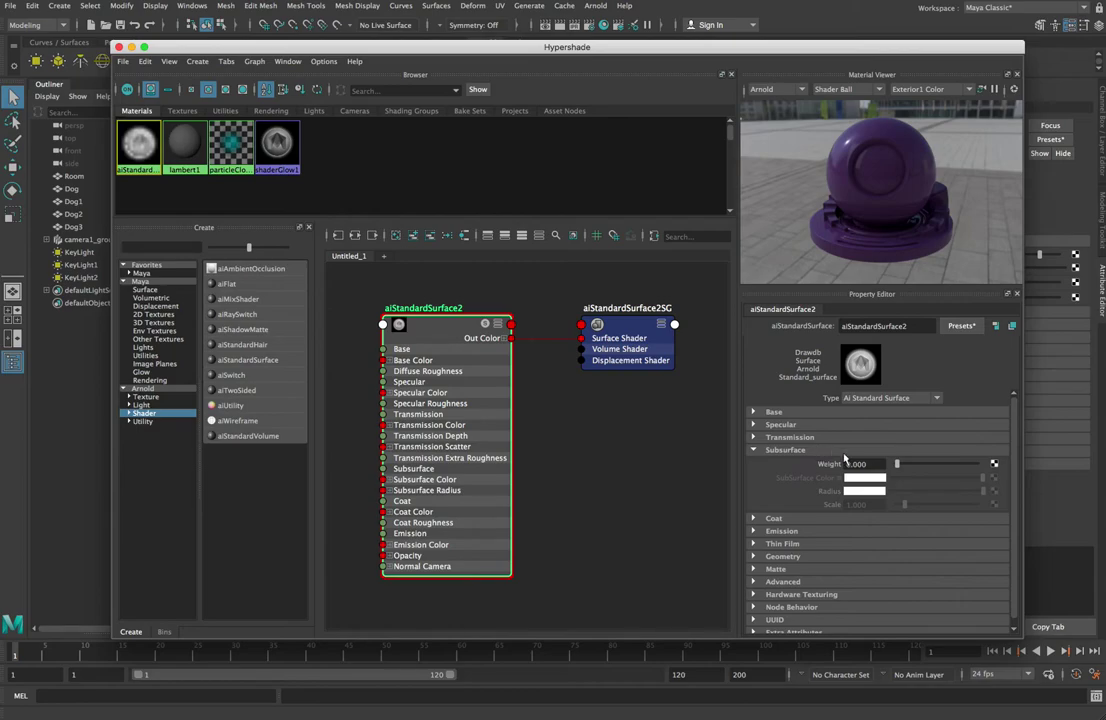
pyautogui.click(765, 413)
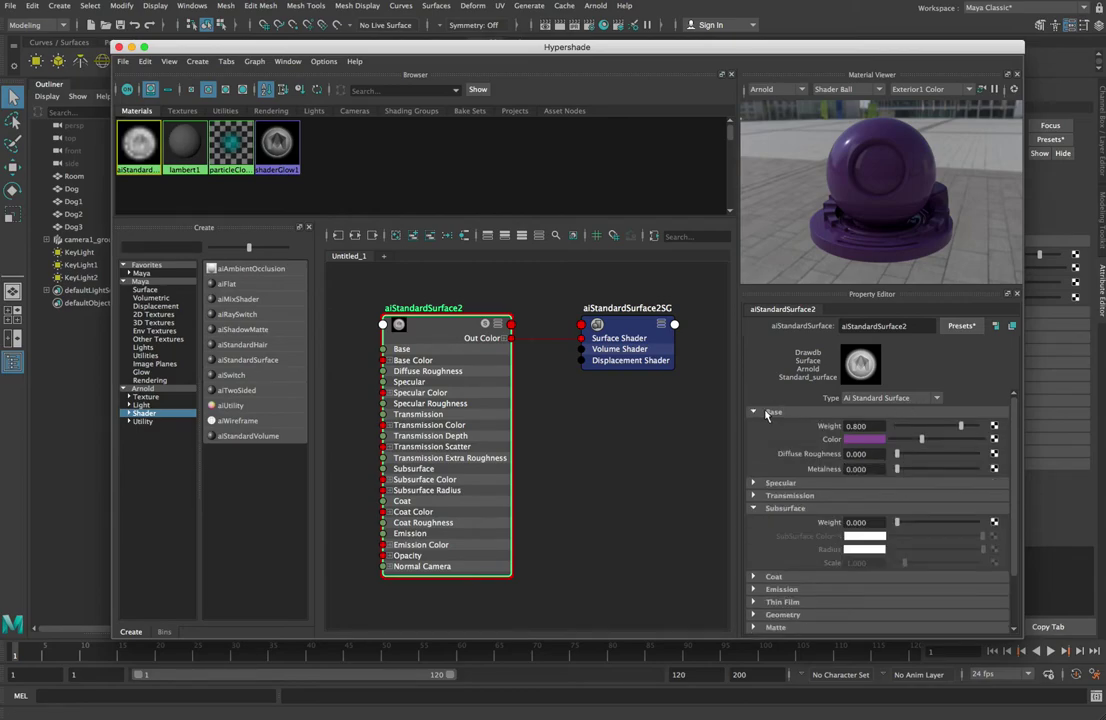
pyautogui.click(778, 484)
pyautogui.click(850, 498)
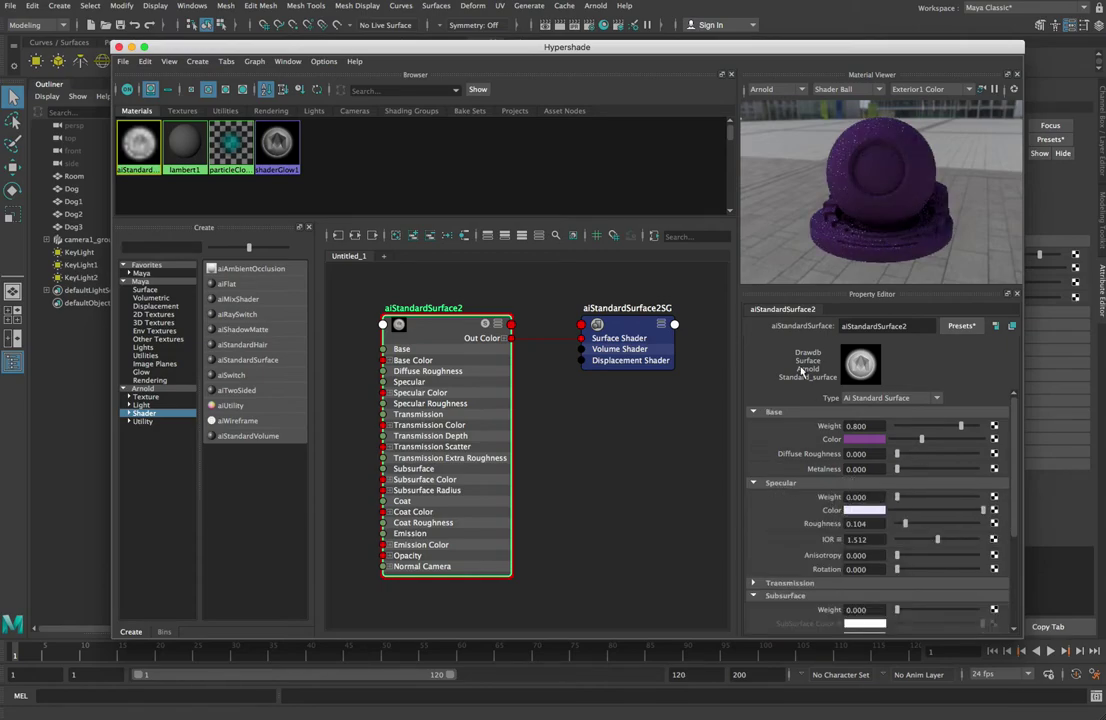
# Try subsurface weights of 0.896 and 0.576, and set the subsurface weight to 0.280
pyautogui.scroll(-3, 766, 504)
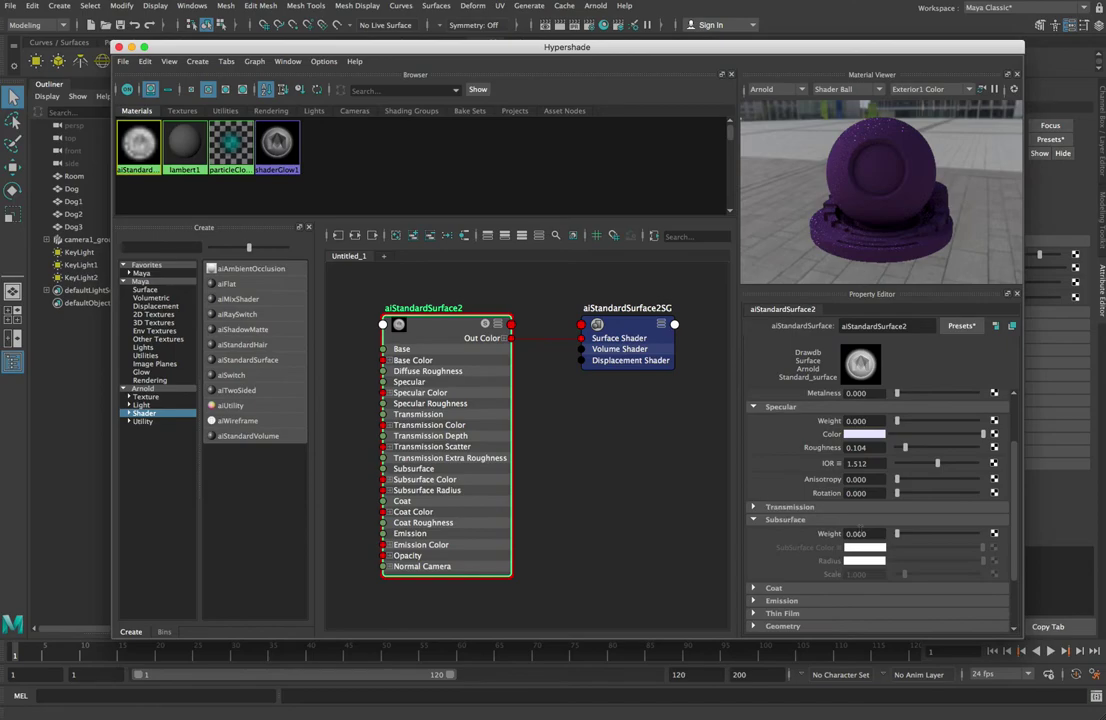
pyautogui.moveTo(898, 534); pyautogui.dragTo(968, 535)
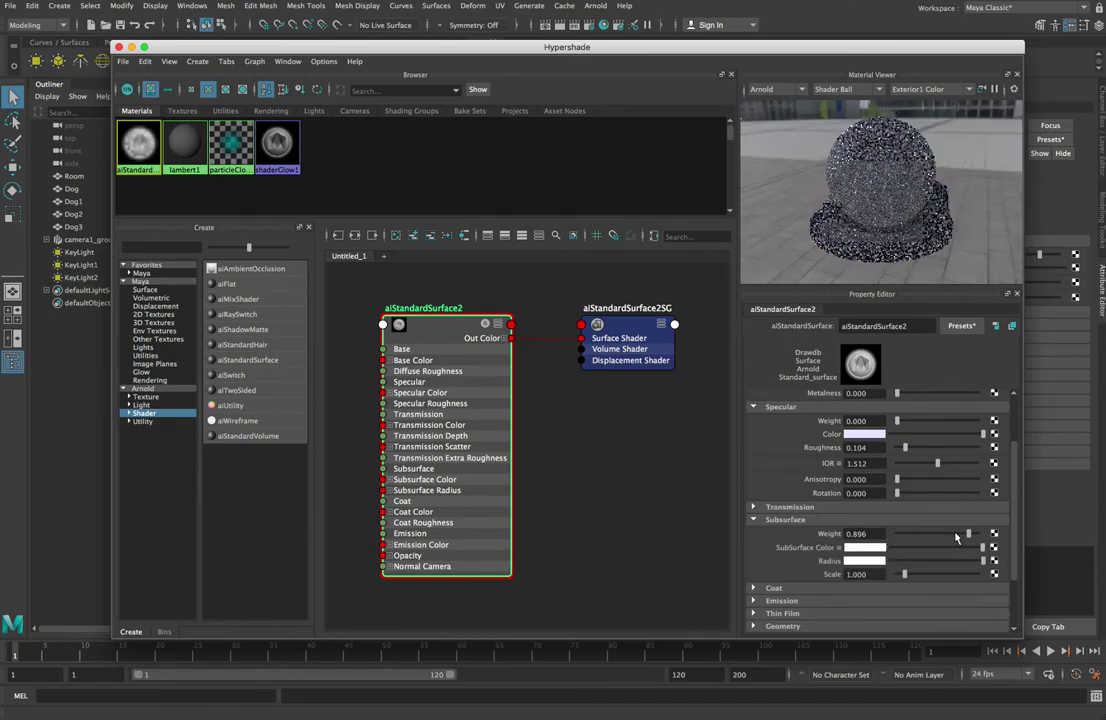
pyautogui.click(942, 534)
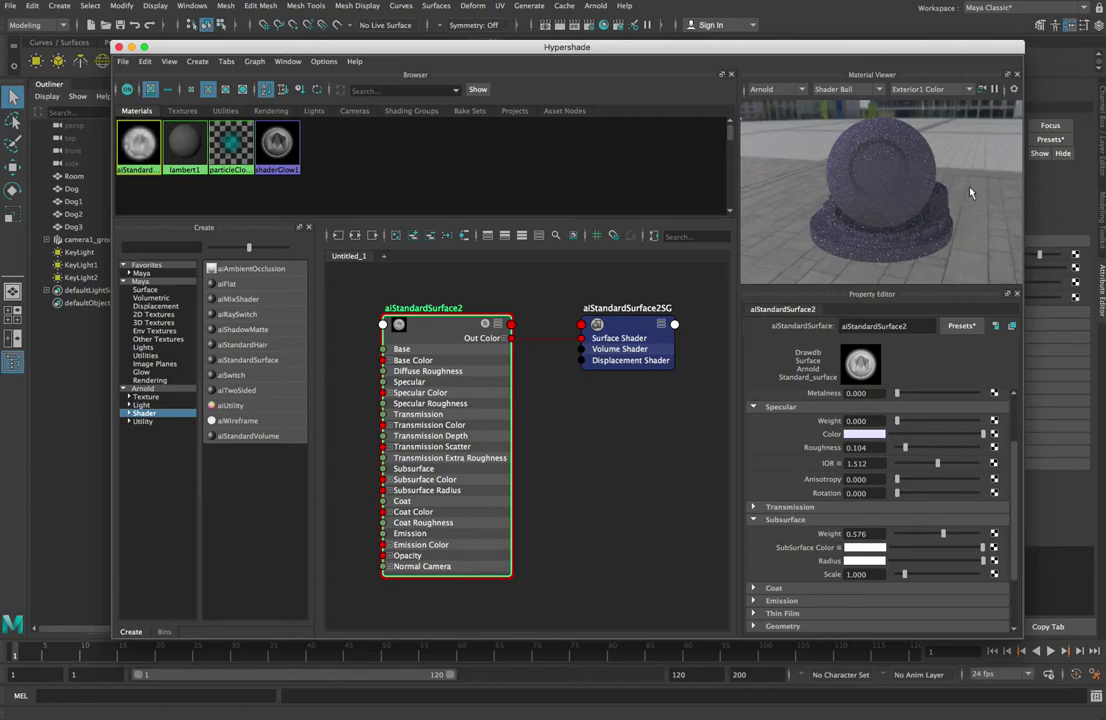
pyautogui.click(920, 536)
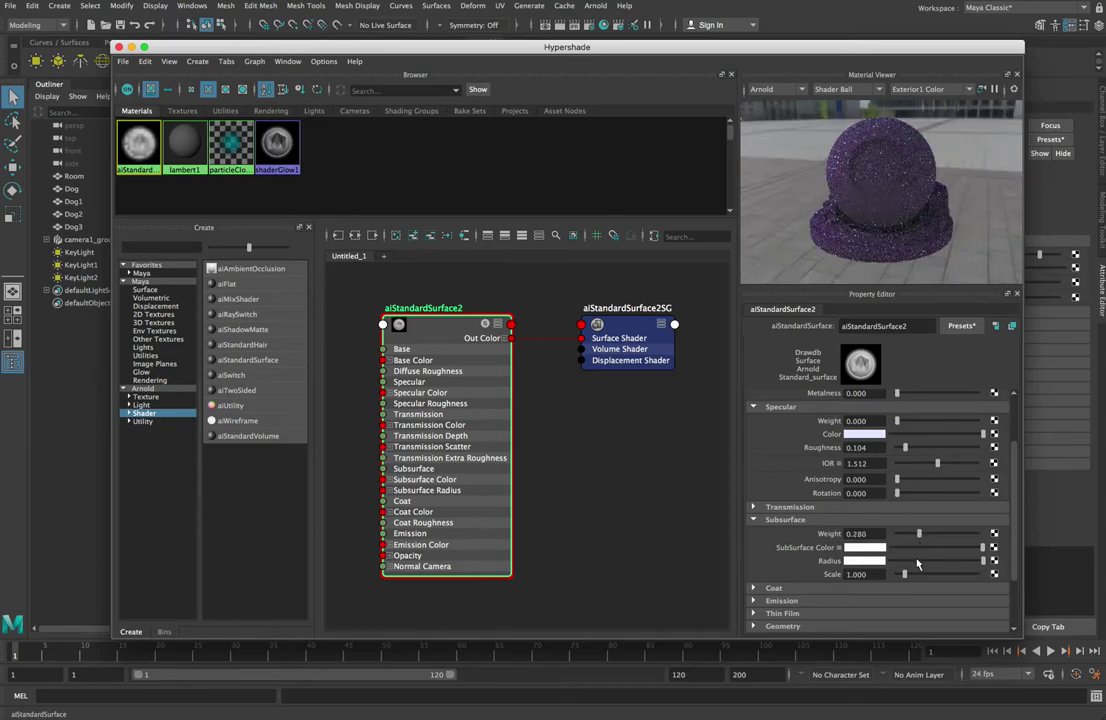
# Try subsurface scales of 2.960, 3.600 and 3.440, darken the radius colour to light grey, and set the scale to 4.800
pyautogui.click(920, 575)
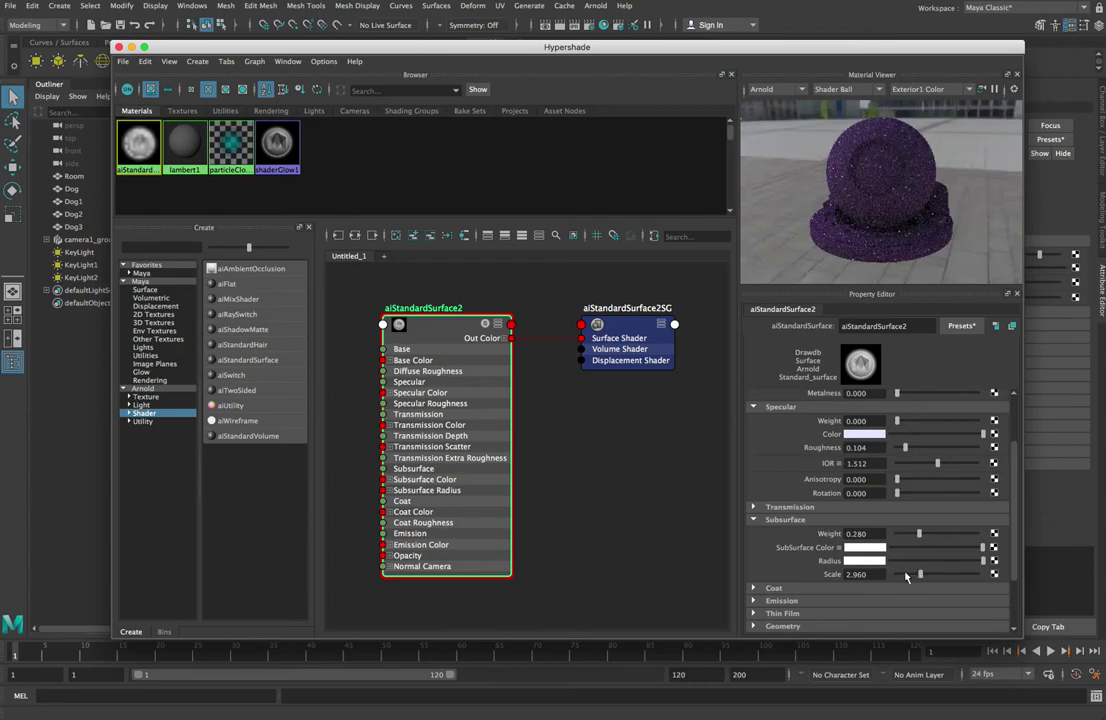
pyautogui.click(904, 576)
pyautogui.click(925, 575)
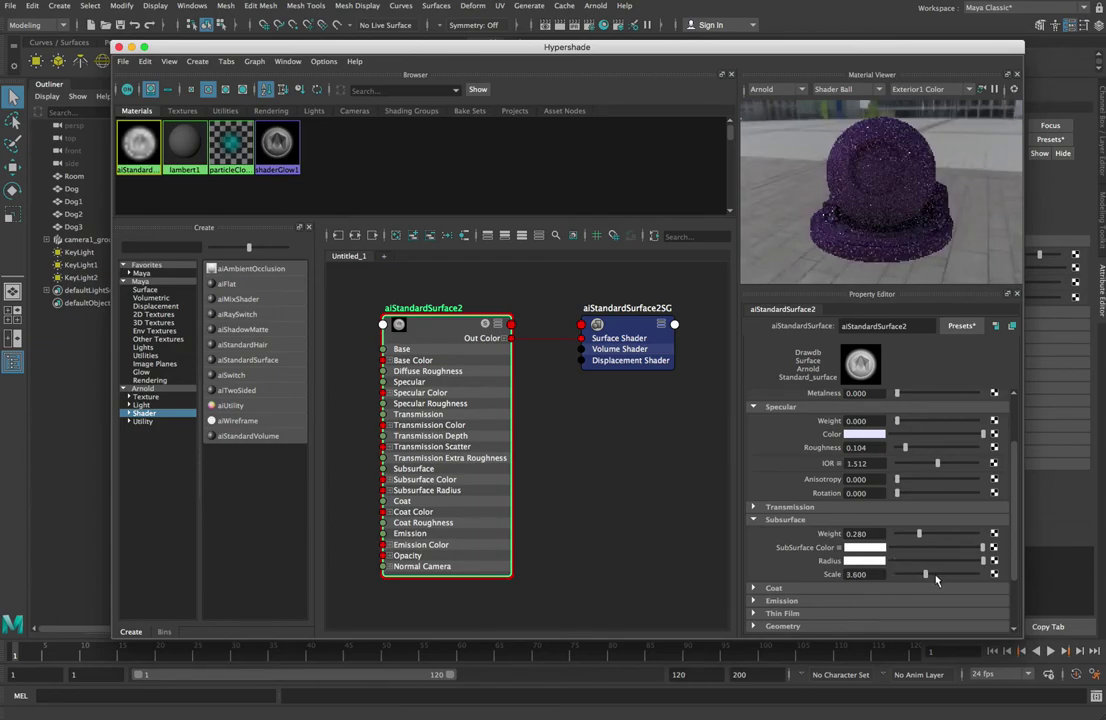
pyautogui.click(924, 576)
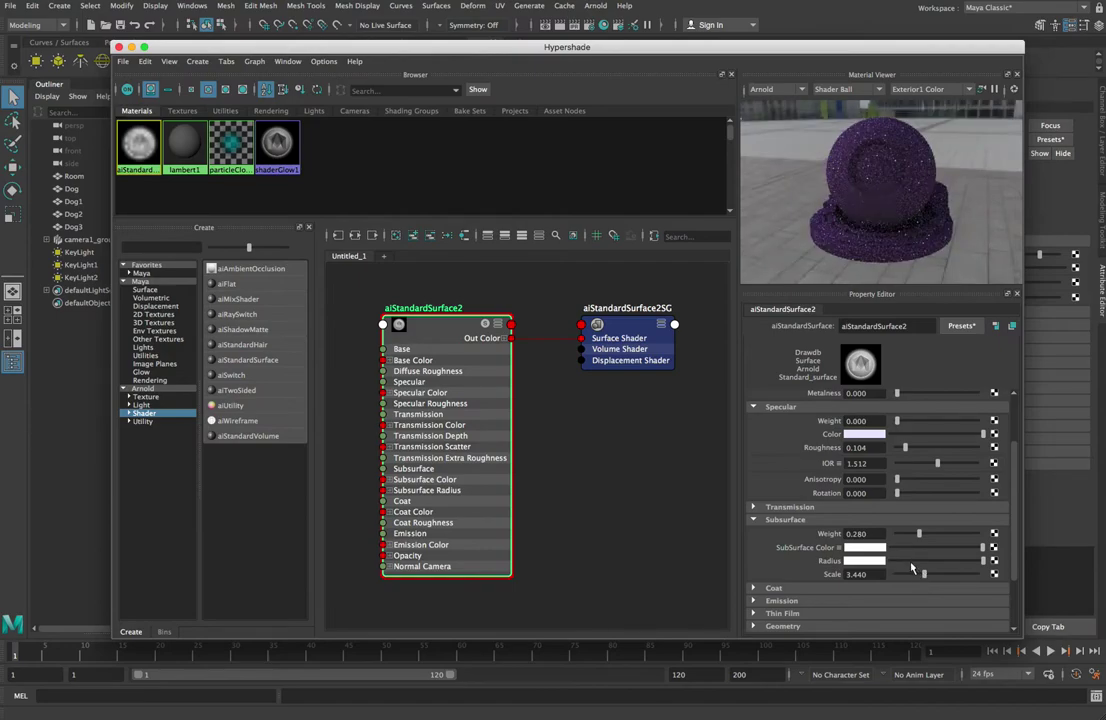
pyautogui.click(936, 562)
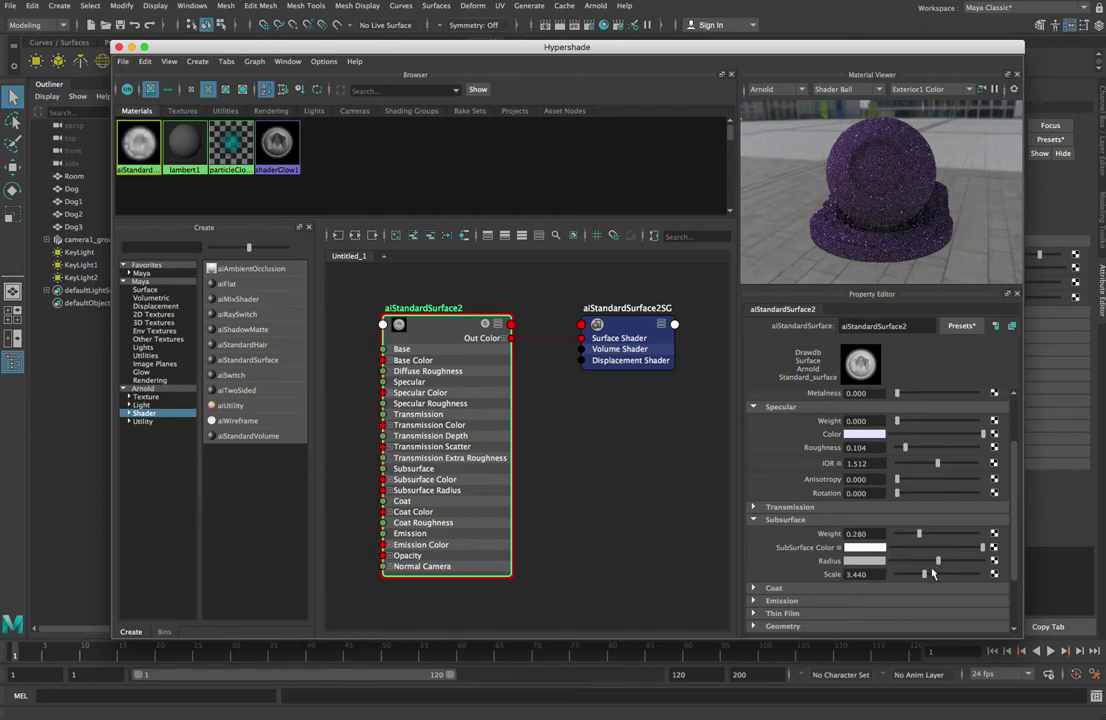
pyautogui.click(920, 575)
pyautogui.click(934, 574)
# Apply the Clear_Water preset to the material, and check its transmission settings and specular IOR
pyautogui.scroll(-2, 851, 563)
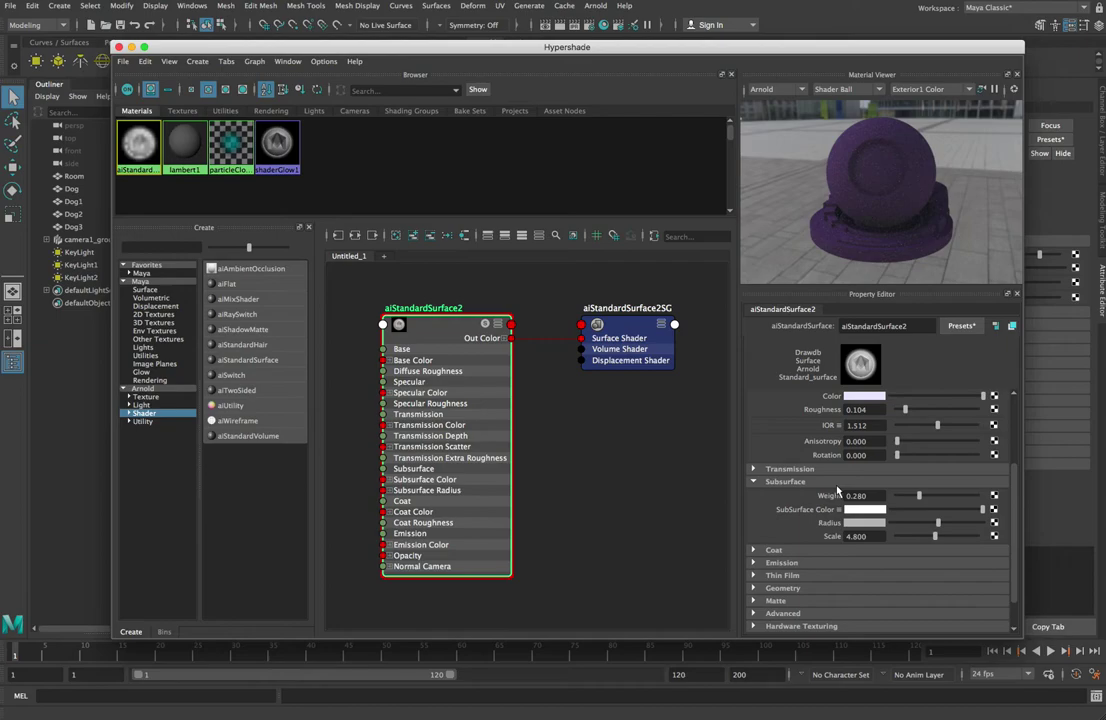
pyautogui.scroll(6, 838, 490)
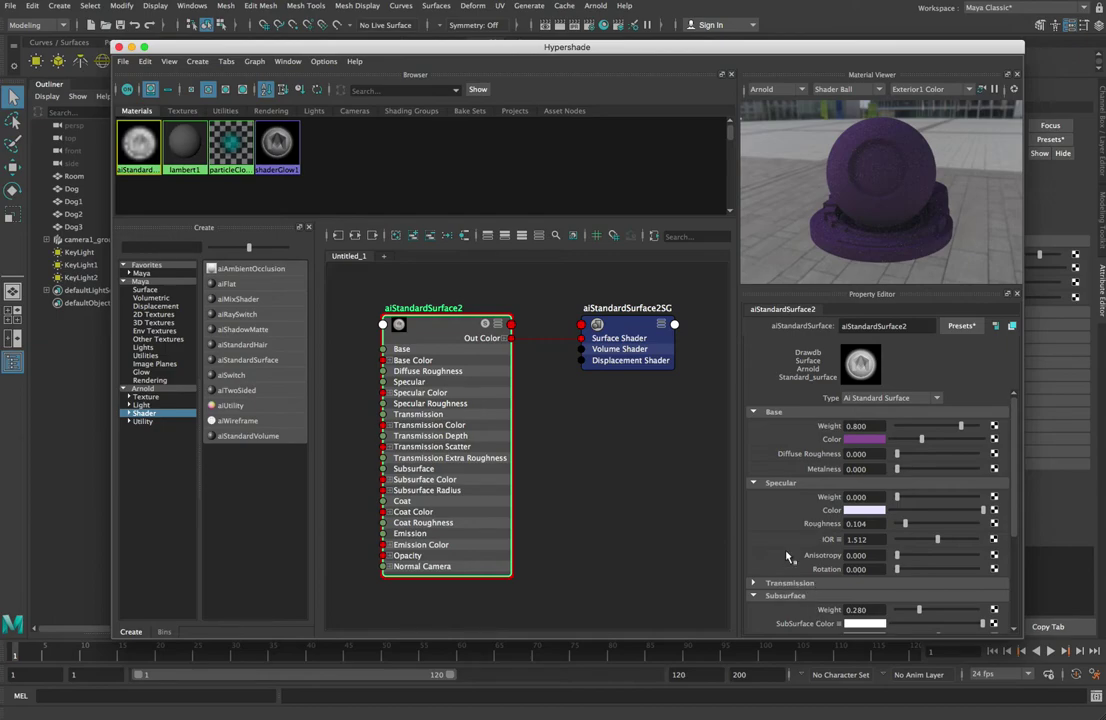
pyautogui.scroll(-4, 791, 559)
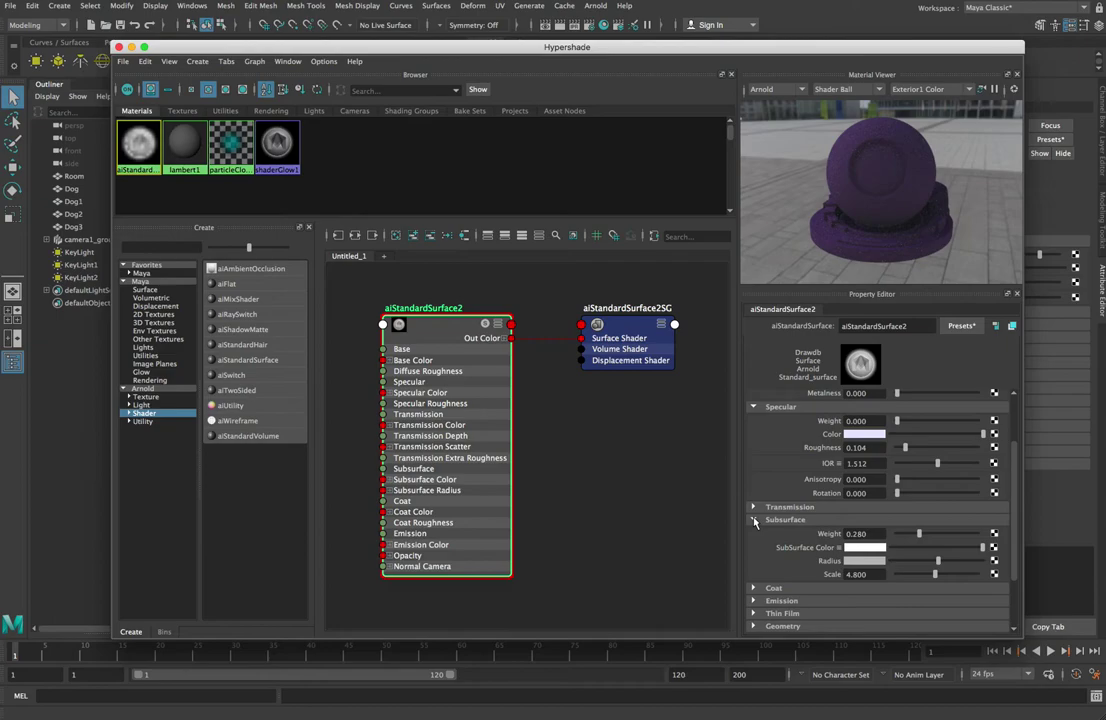
pyautogui.click(961, 327)
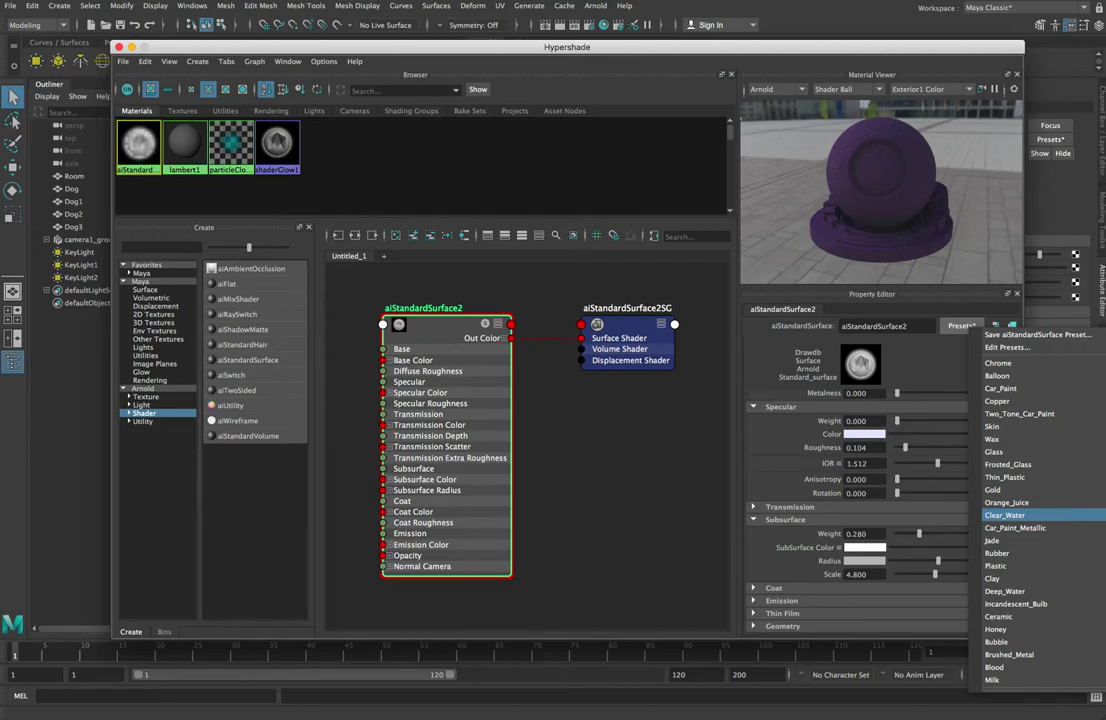
pyautogui.click(1005, 515)
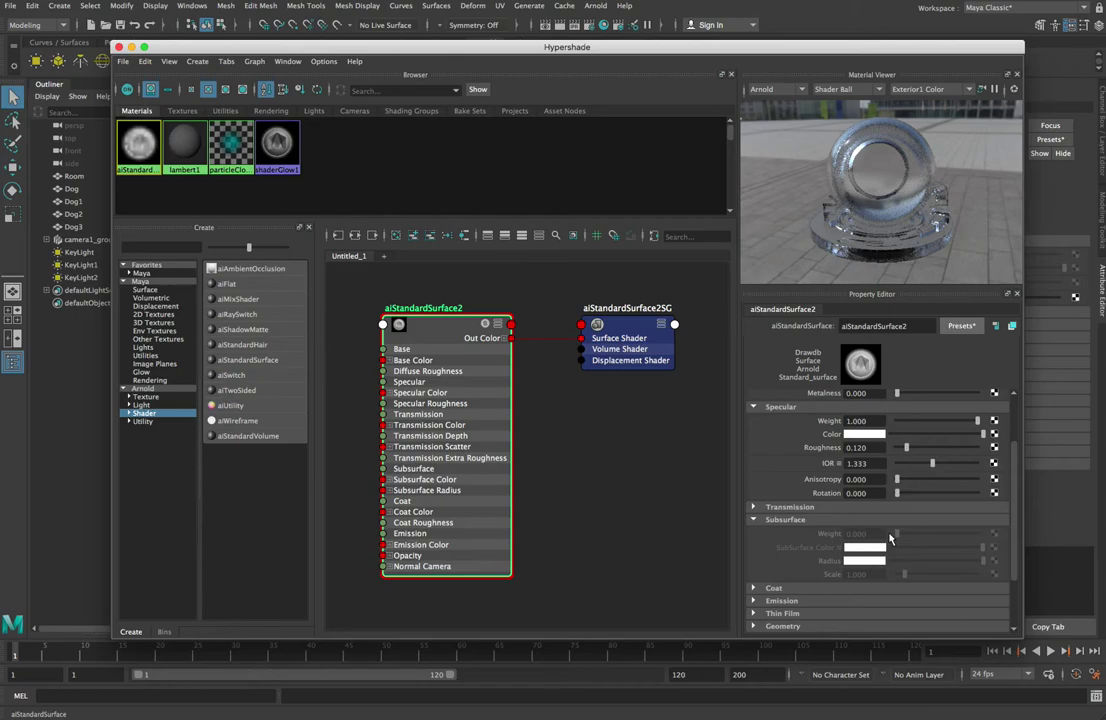
pyautogui.scroll(-1, 820, 498)
pyautogui.click(790, 469)
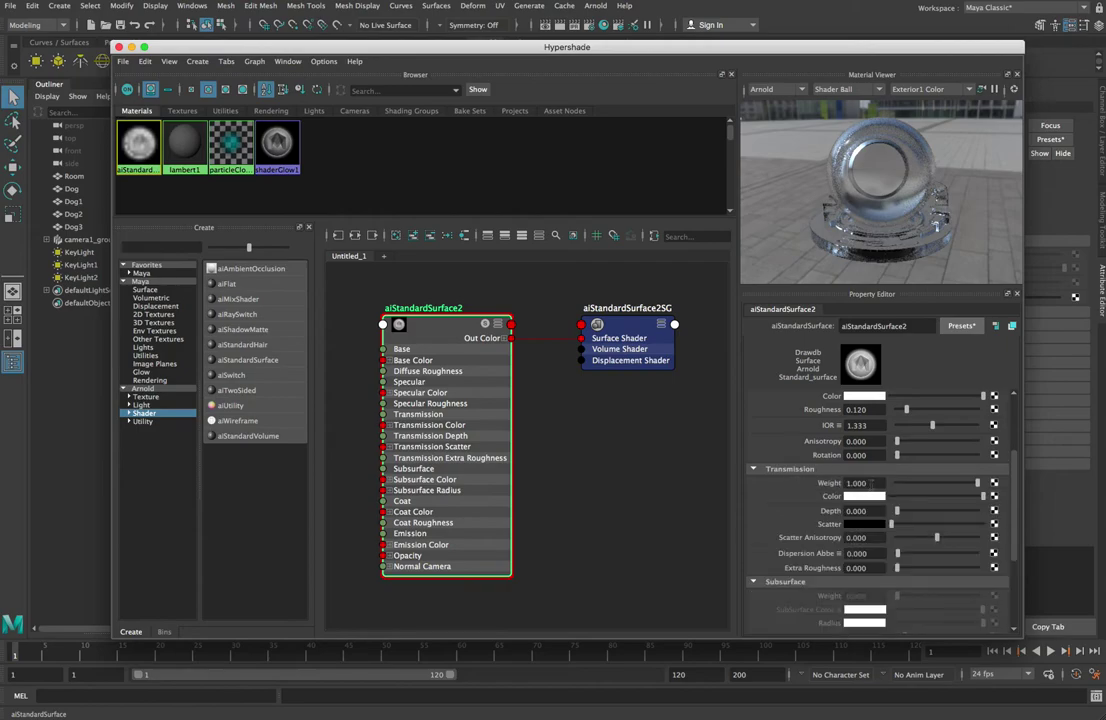
pyautogui.scroll(1, 816, 446)
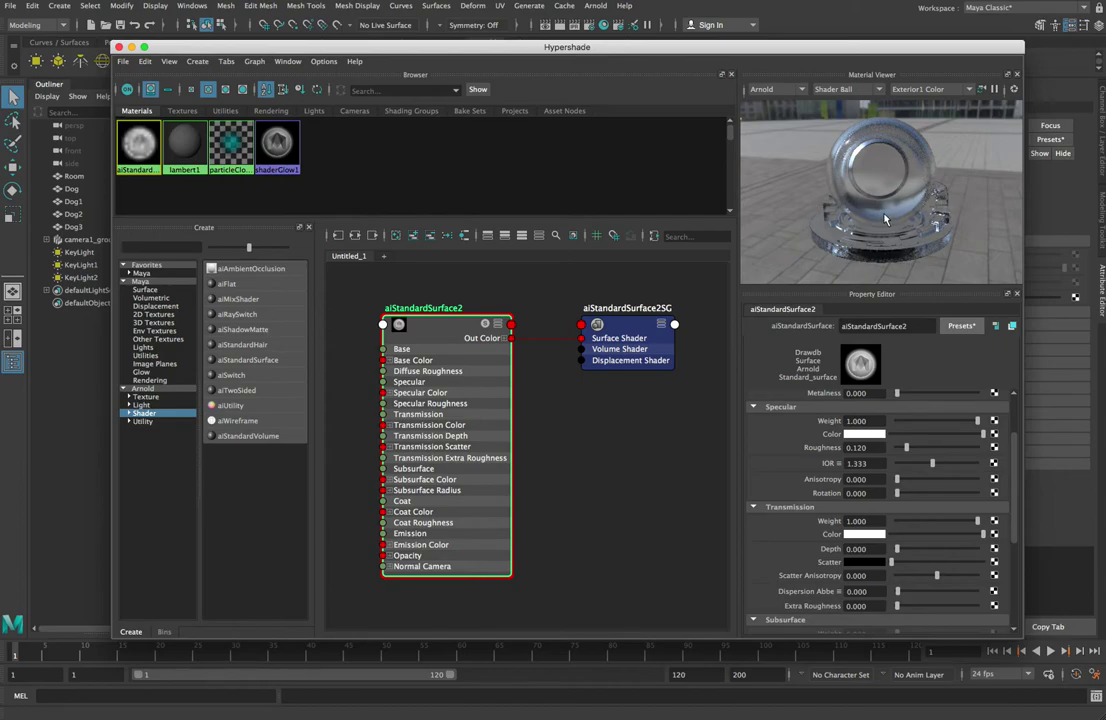
pyautogui.click(869, 463)
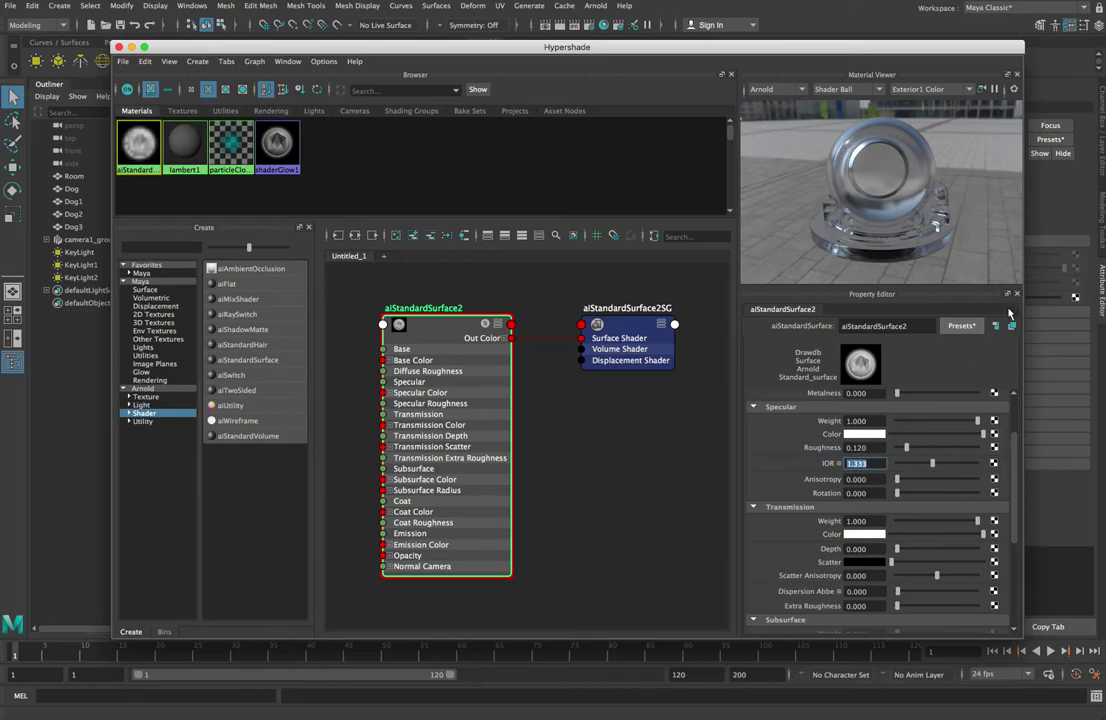
# Apply the Honey preset to the material, reapply it, and check the base, specular and transmission attributes
pyautogui.click(958, 326)
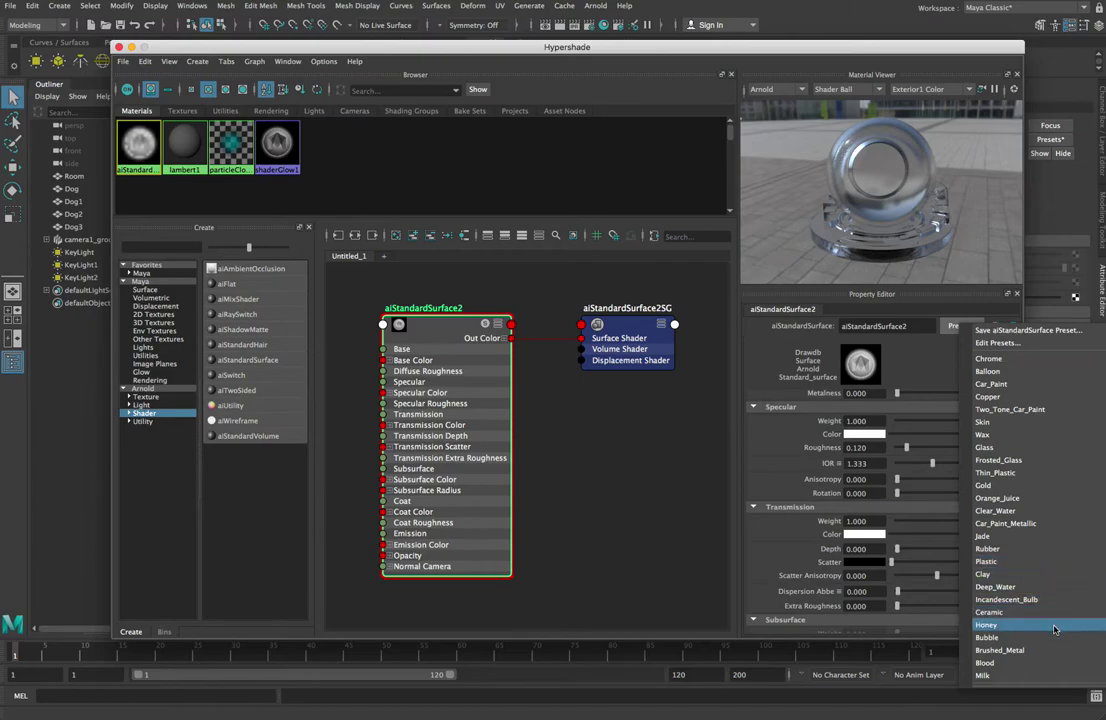
pyautogui.click(986, 624)
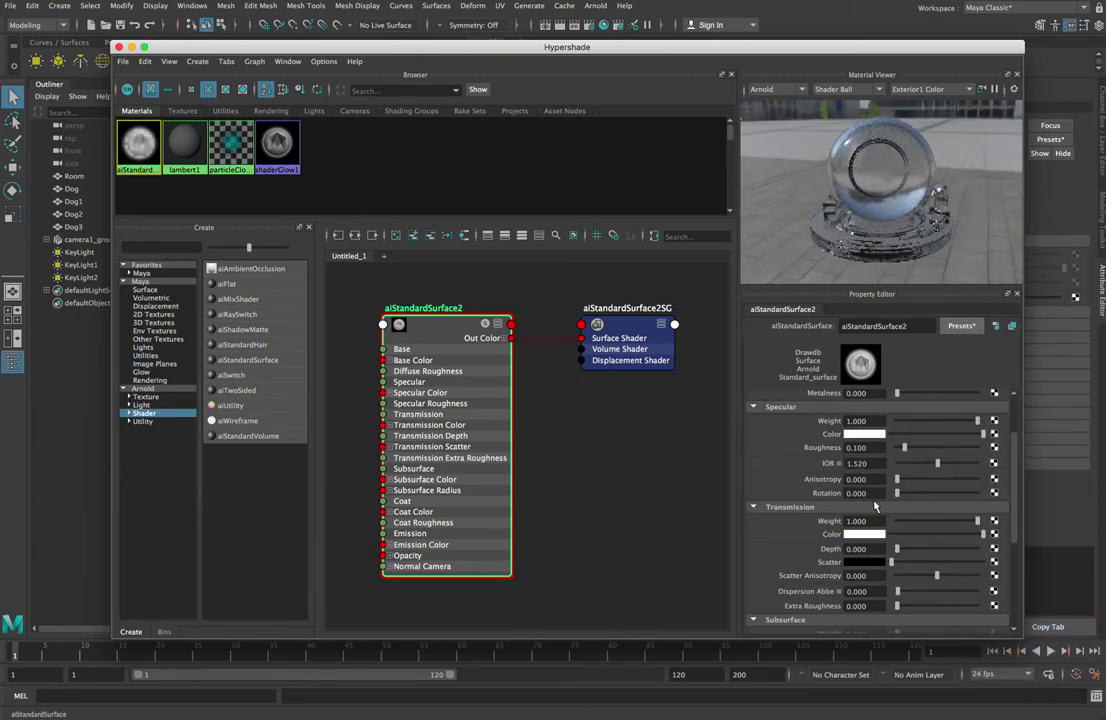
pyautogui.scroll(3, 789, 461)
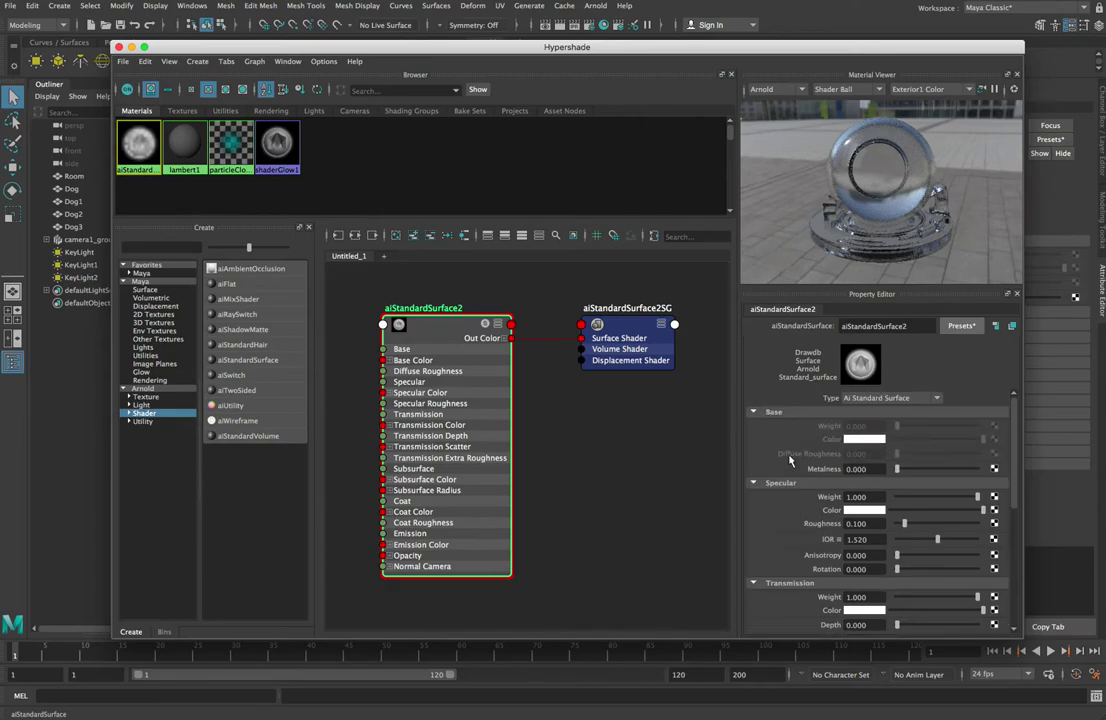
pyautogui.click(968, 326)
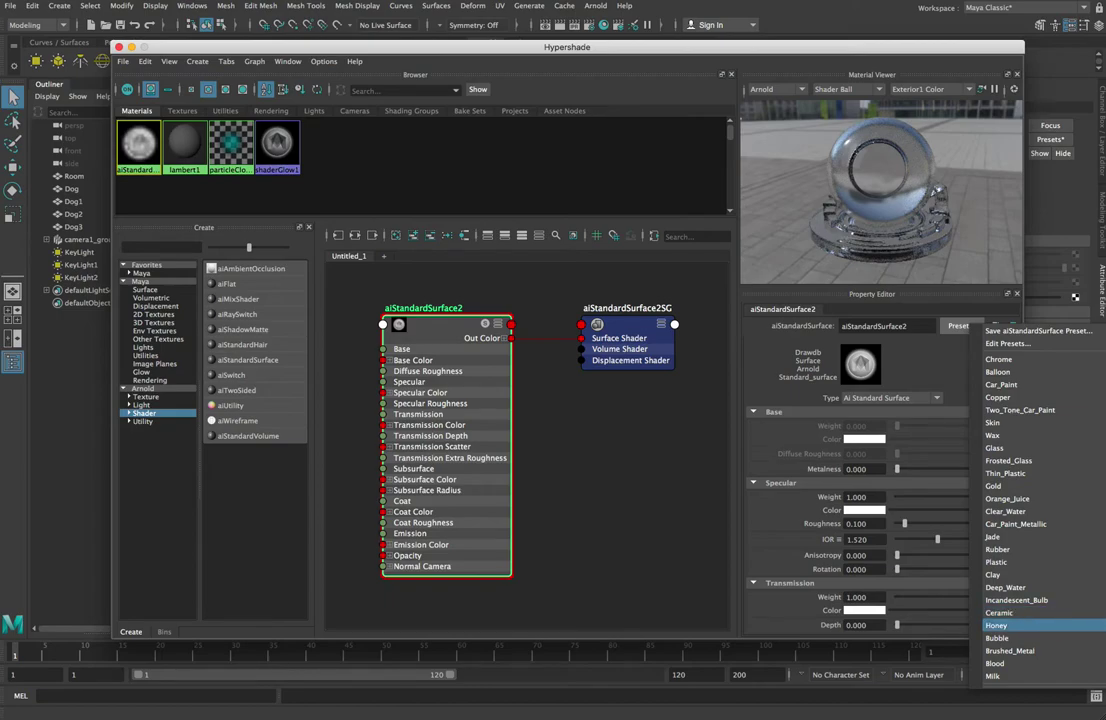
pyautogui.click(997, 625)
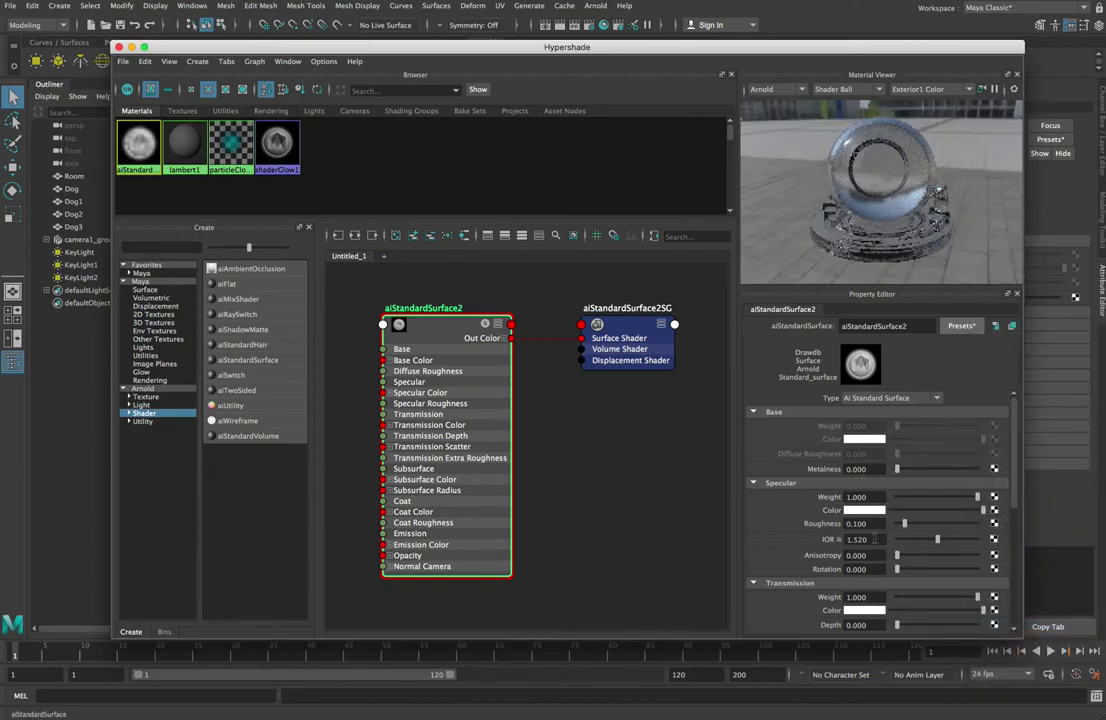
pyautogui.scroll(-3, 805, 506)
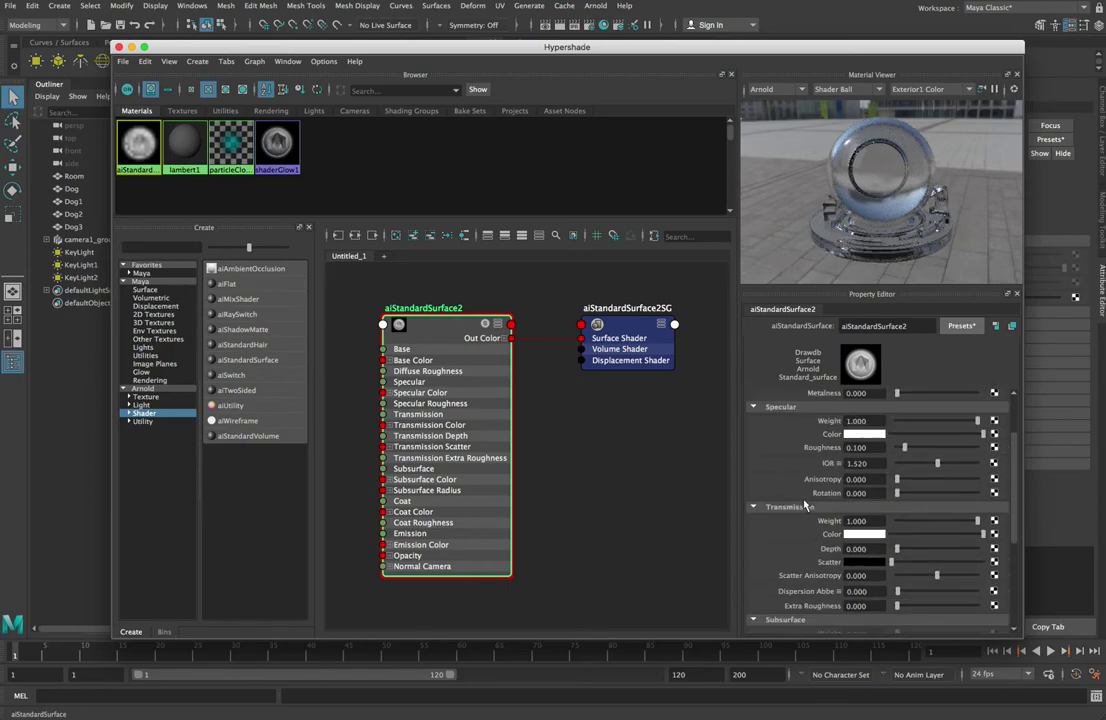
pyautogui.scroll(3, 805, 506)
# Pick Ai Standard Surface again as the material's type, and delete the material node and its shading group
pyautogui.click(938, 399)
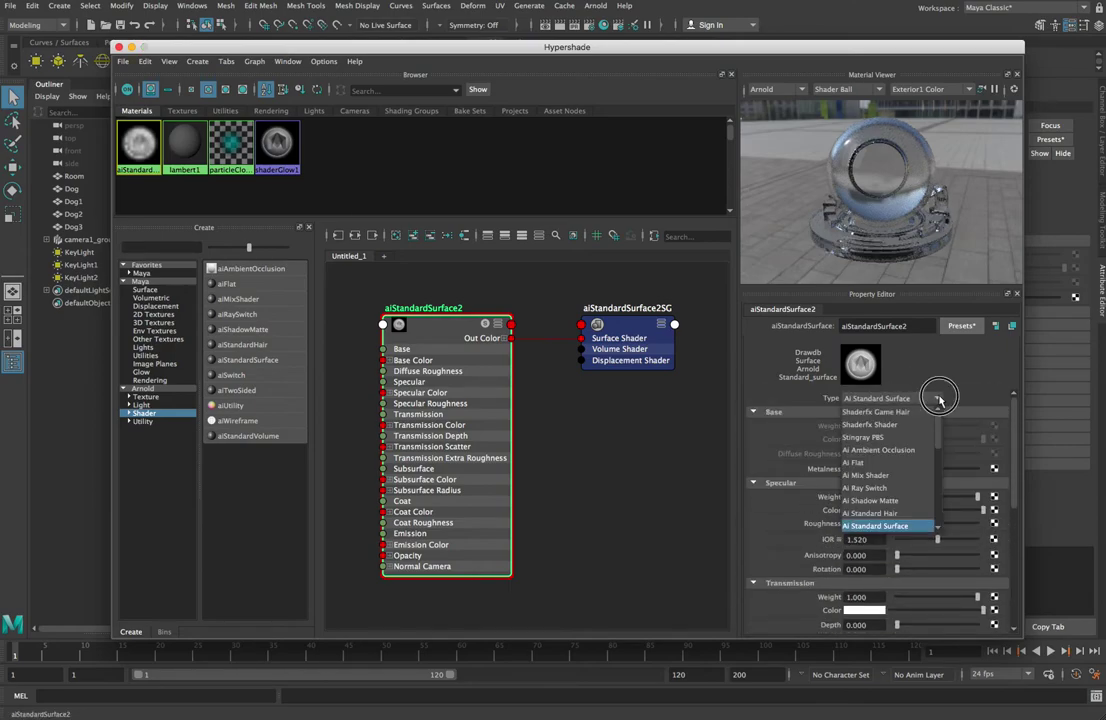
pyautogui.click(890, 526)
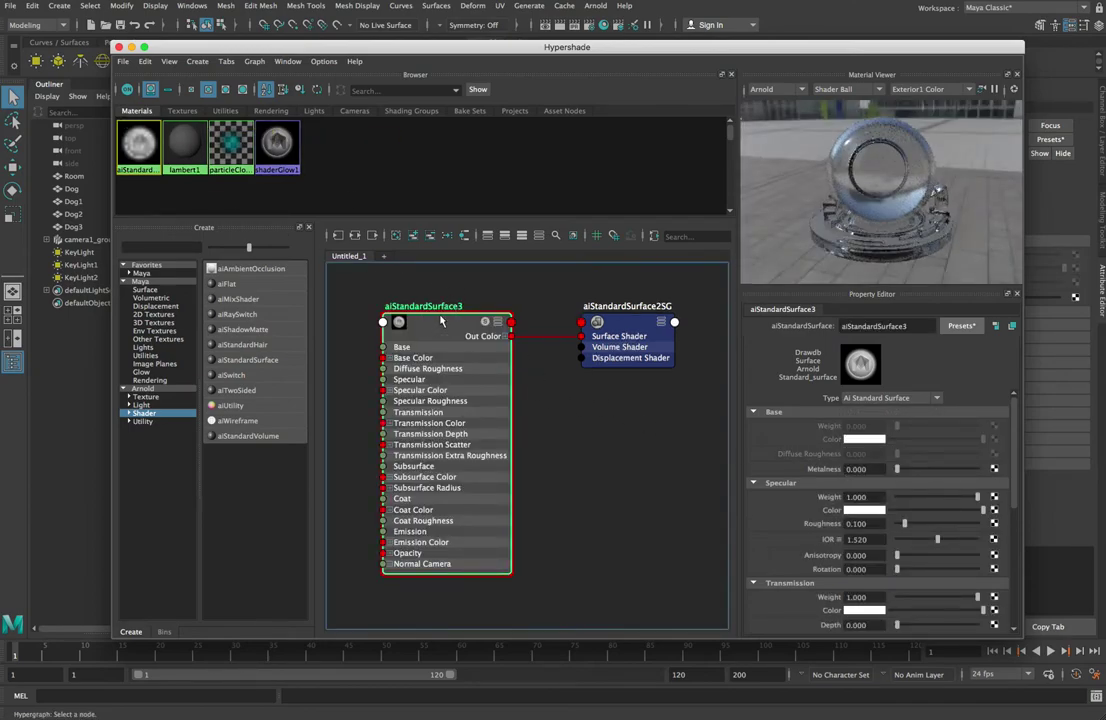
pyautogui.press('Delete')
pyautogui.click(636, 330)
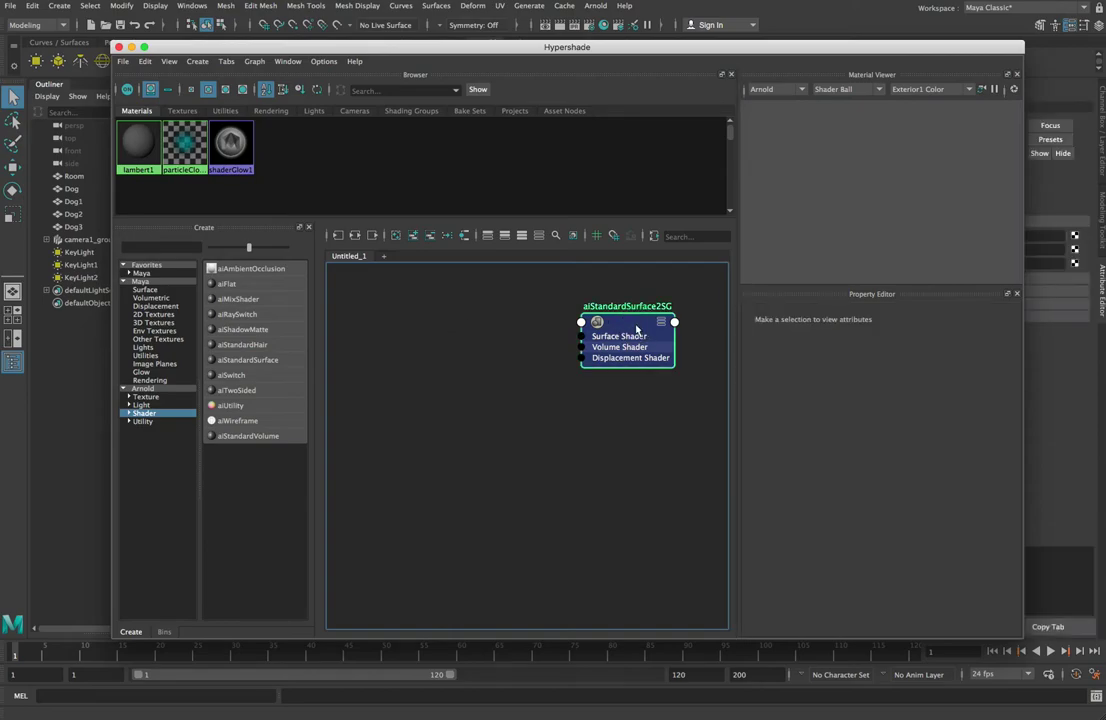
pyautogui.press('Delete')
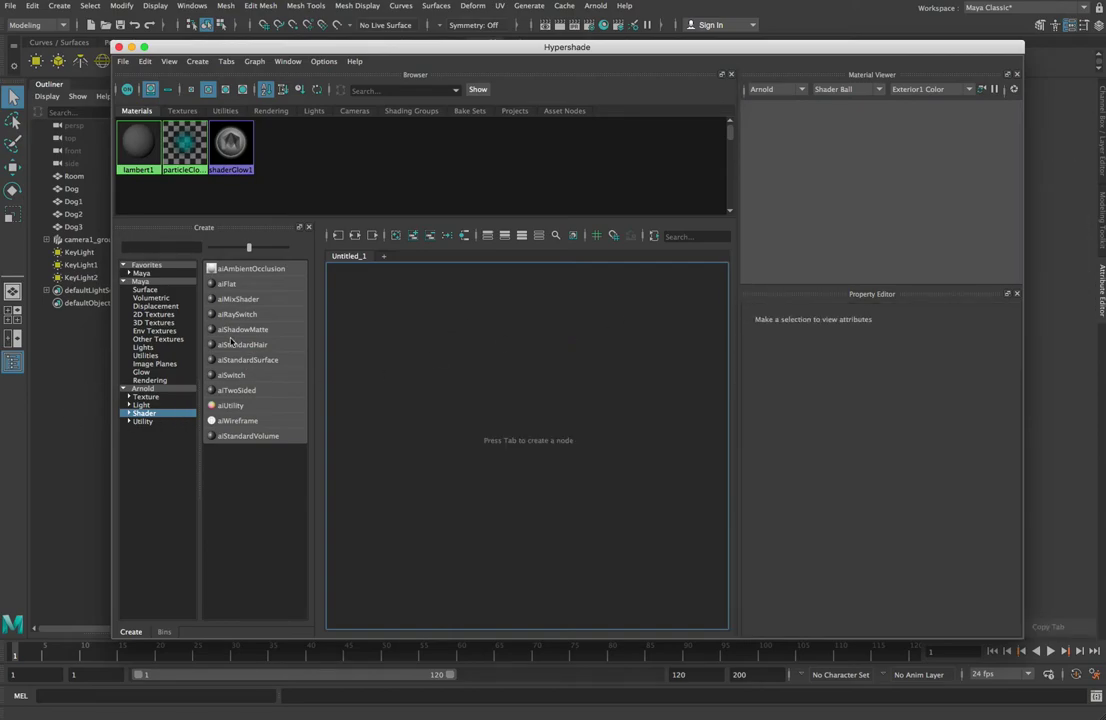
# Create a new aiStandardSurface material and apply the Honey preset to it
pyautogui.click(265, 358)
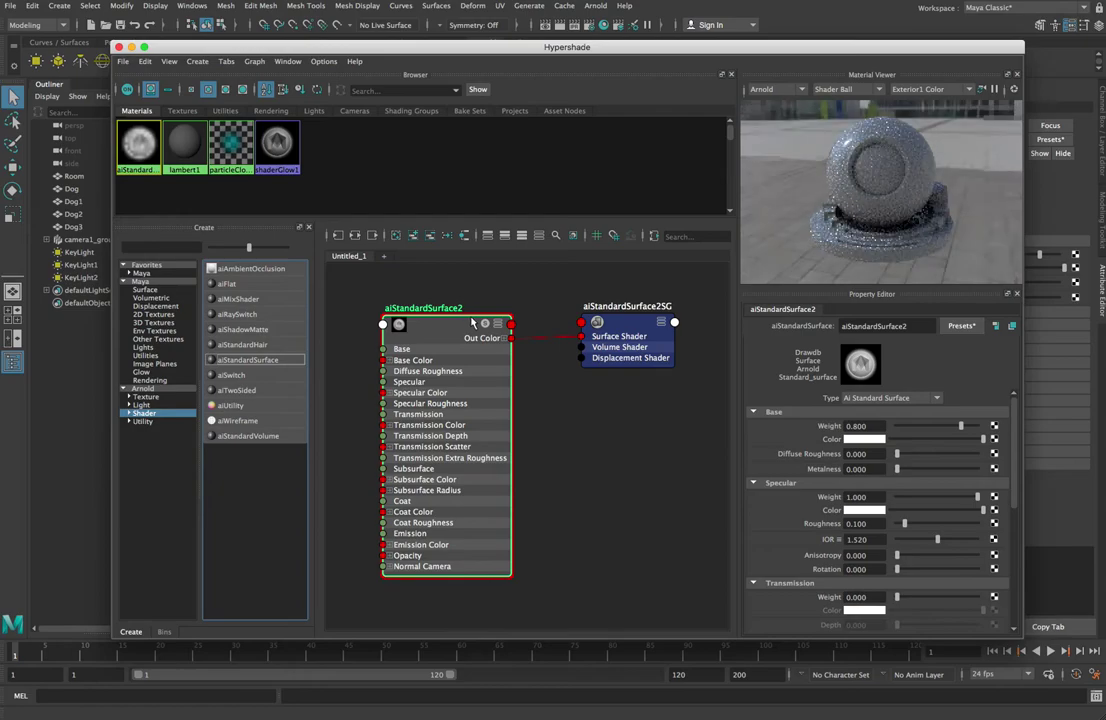
pyautogui.click(960, 325)
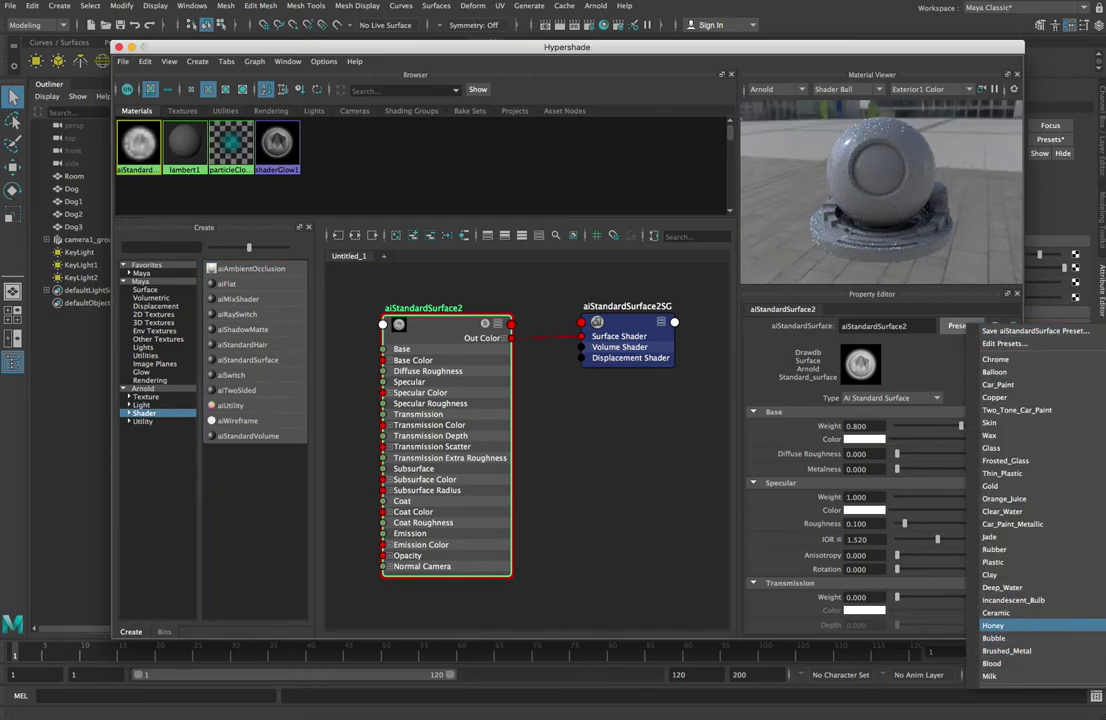
pyautogui.click(993, 625)
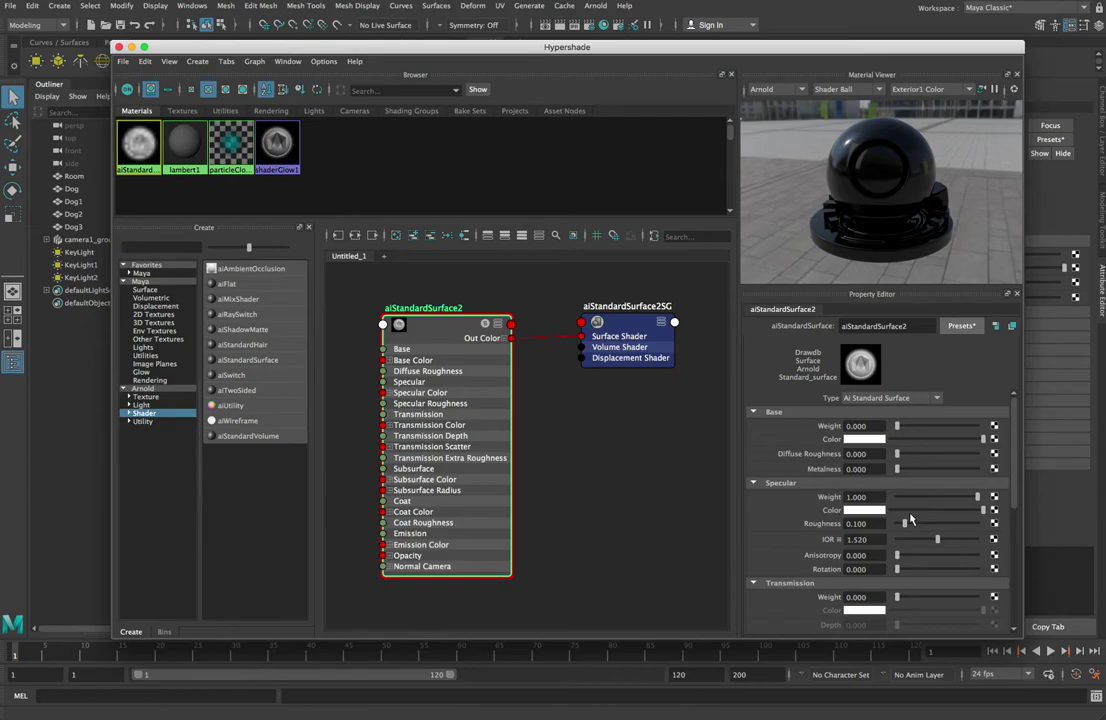
pyautogui.scroll(-2, 912, 490)
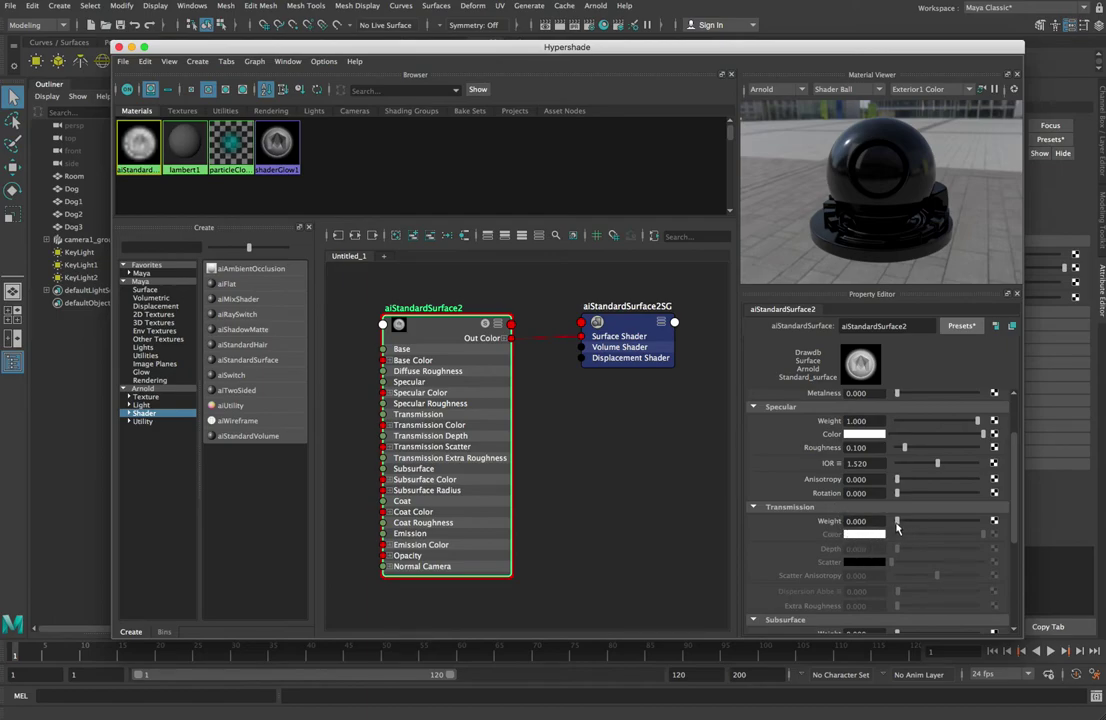
# Set the material's transmission weight to about 0.504 and choose a yellow transmission scatter color
pyautogui.moveTo(897, 521); pyautogui.dragTo(937, 521)
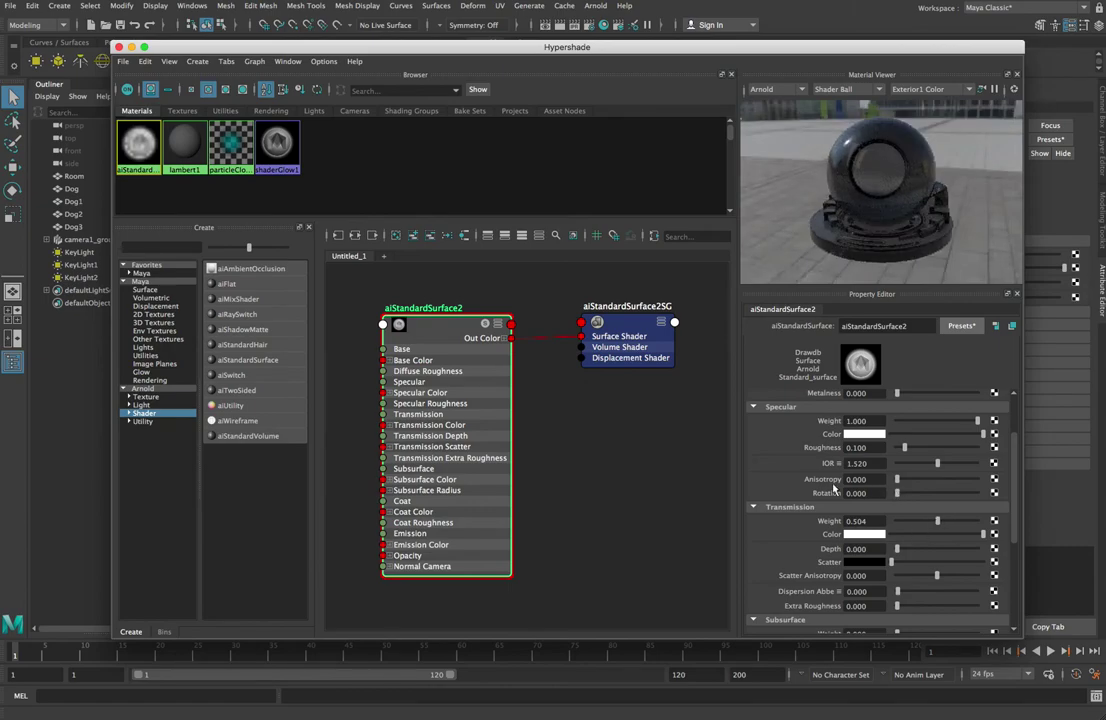
pyautogui.scroll(-3, 850, 485)
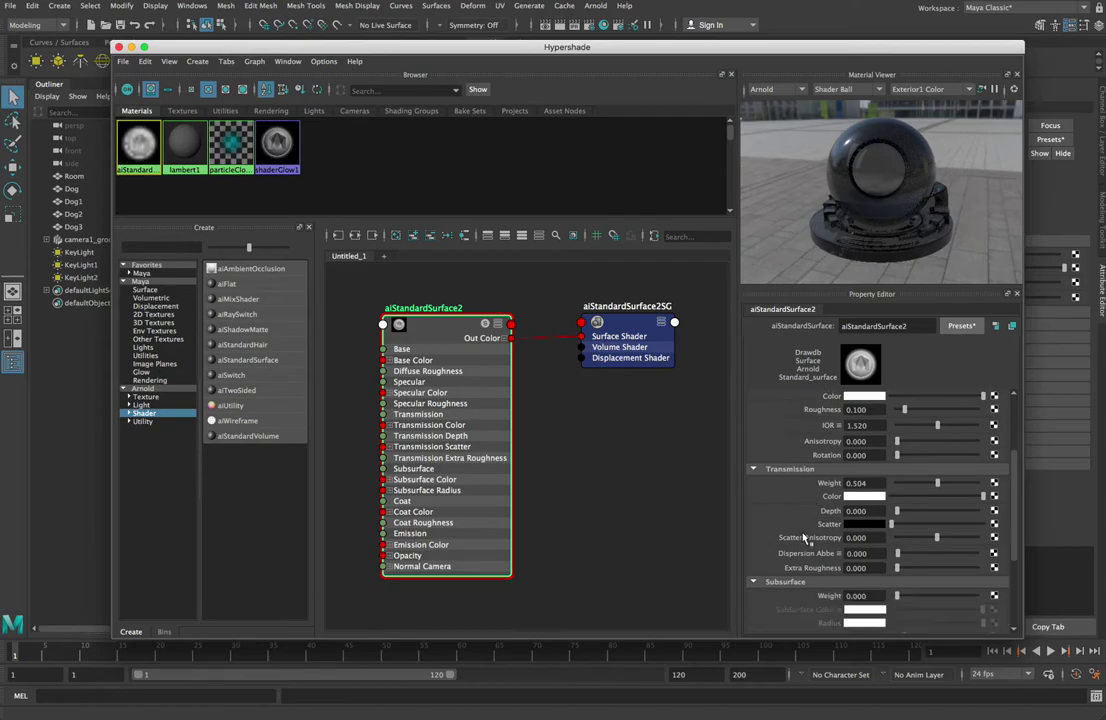
pyautogui.scroll(6, 845, 480)
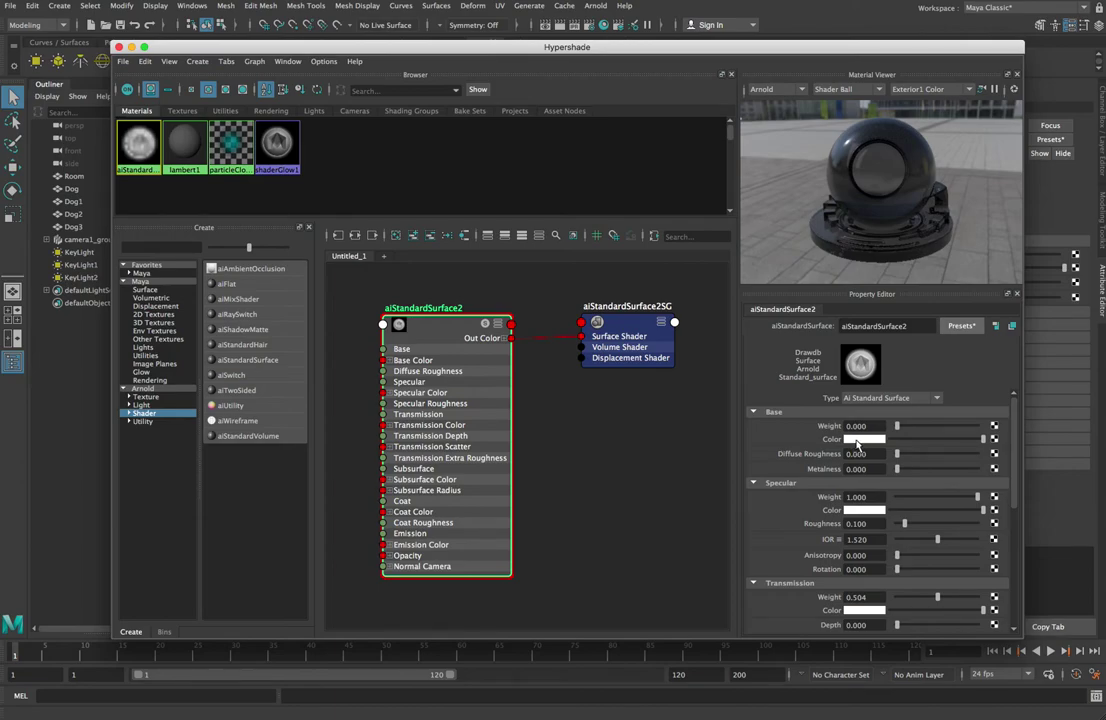
pyautogui.scroll(-3, 857, 492)
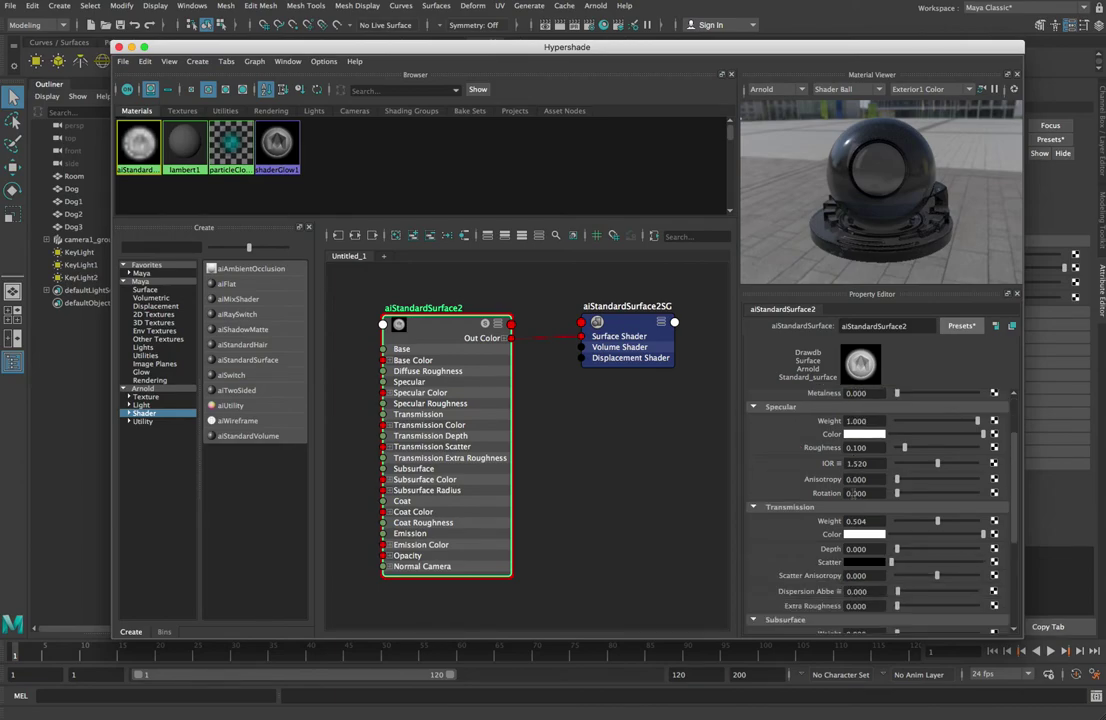
pyautogui.click(866, 563)
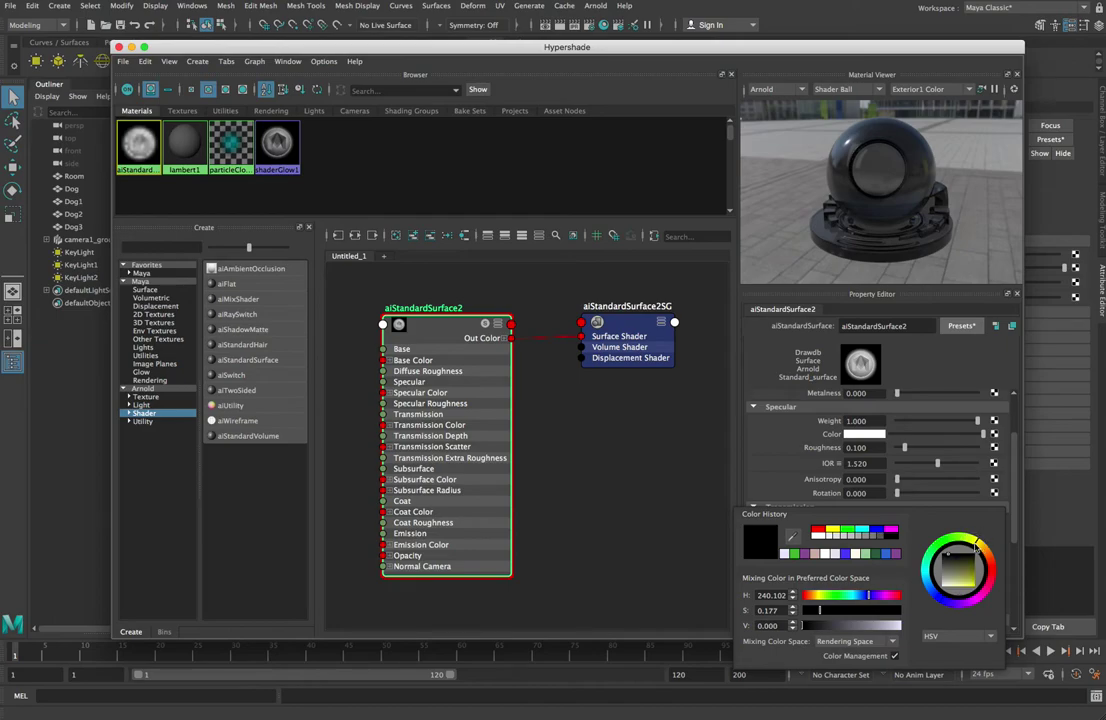
pyautogui.click(933, 549)
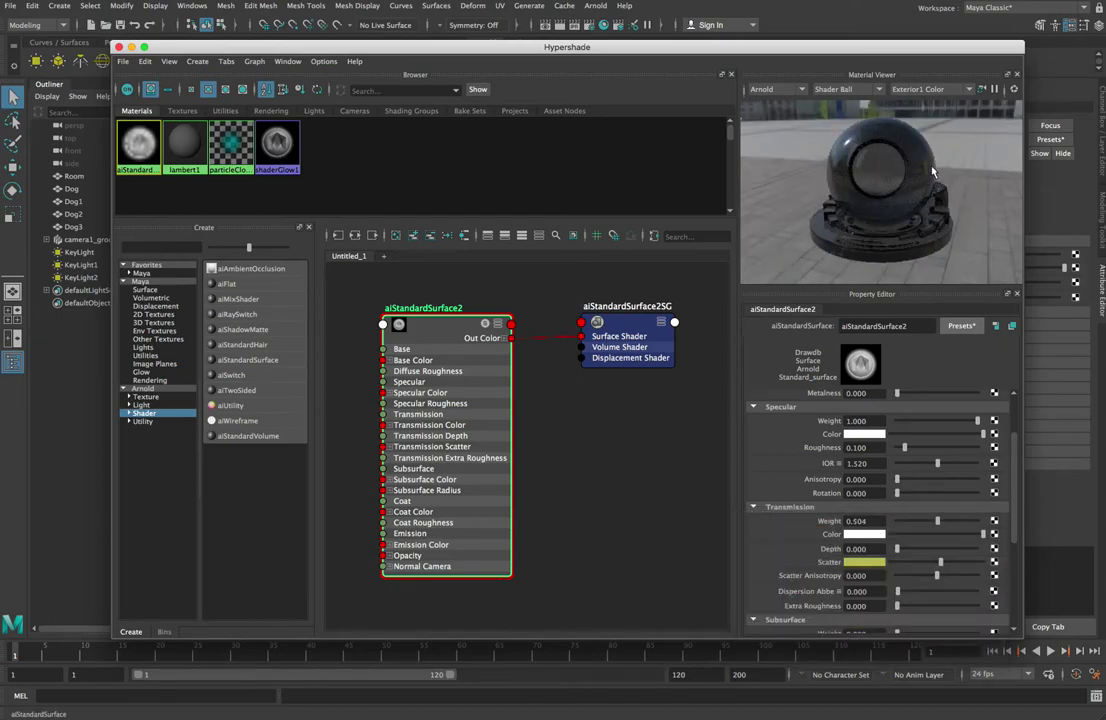
pyautogui.scroll(-2, 809, 565)
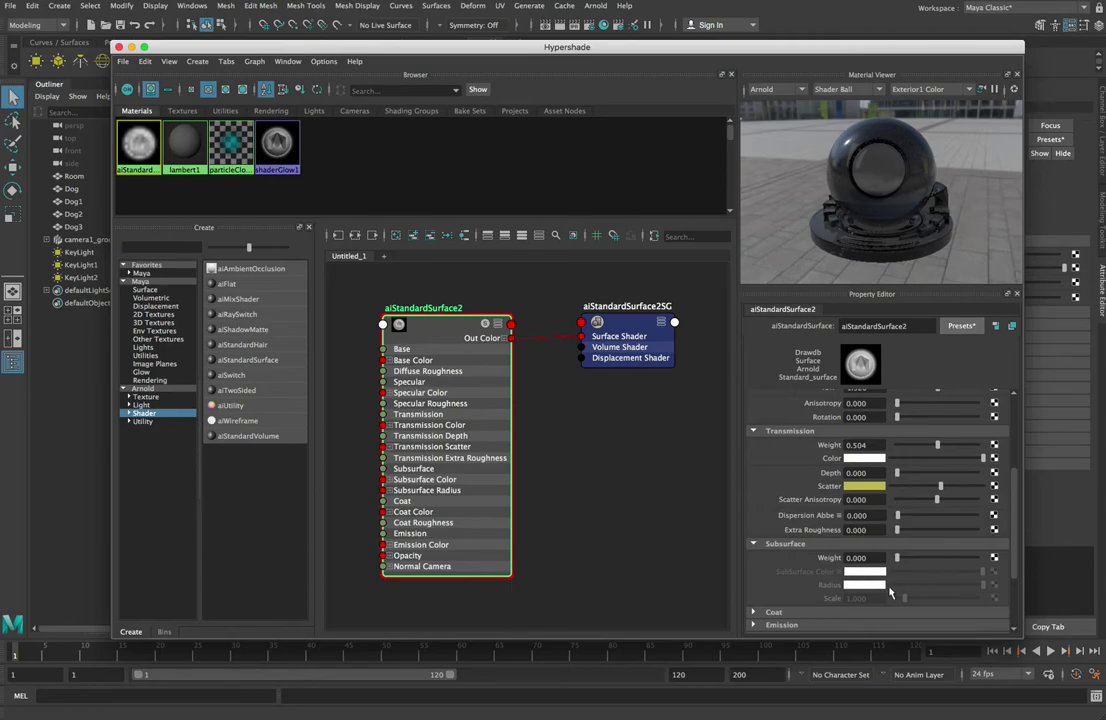
# Change the material's base color to a tan brown with hue 28.009, saturation 0.627 and value 0.411
pyautogui.scroll(1, 806, 553)
pyautogui.scroll(3, 840, 448)
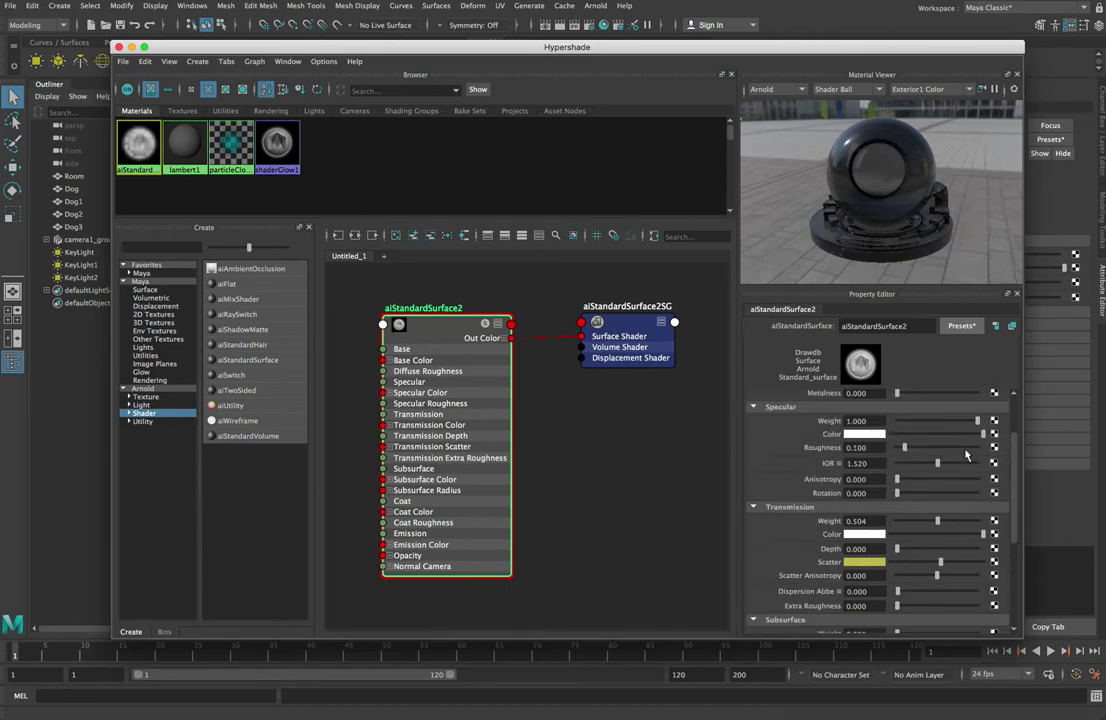
pyautogui.click(868, 472)
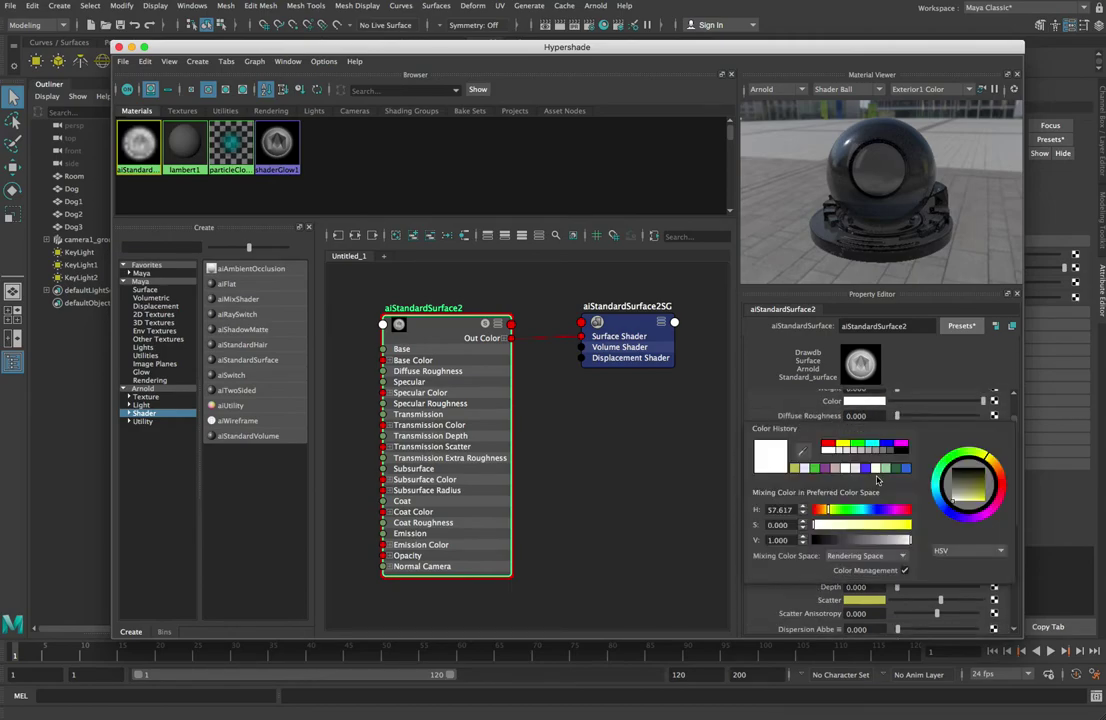
pyautogui.click(864, 401)
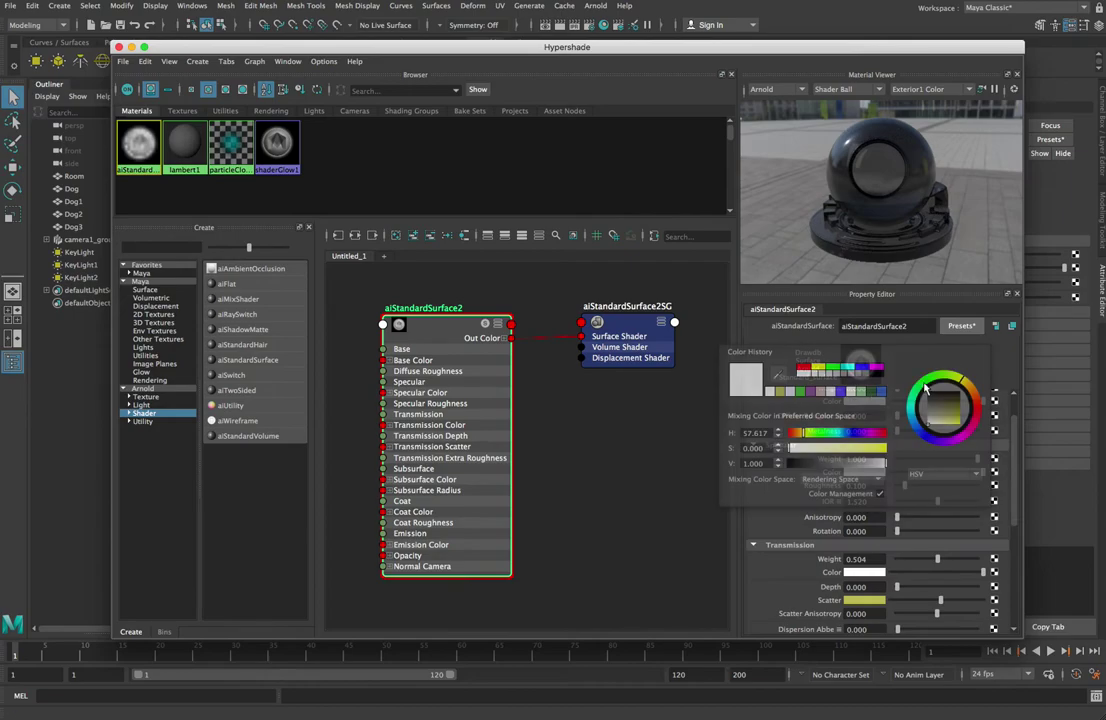
pyautogui.click(866, 402)
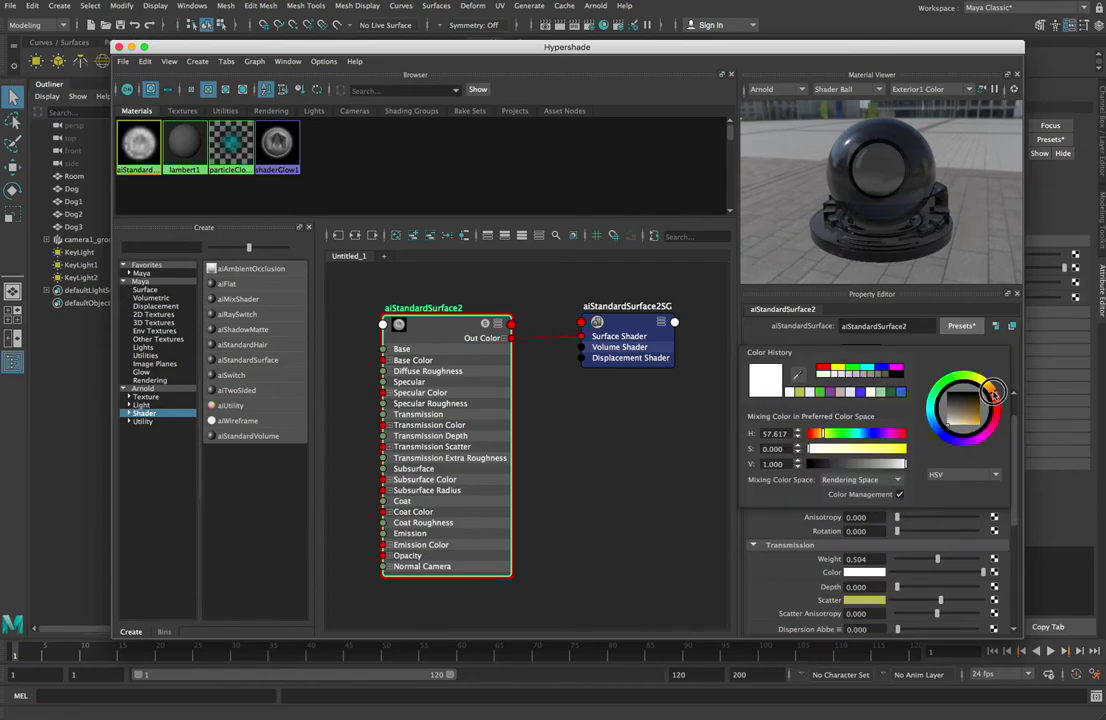
pyautogui.click(968, 418)
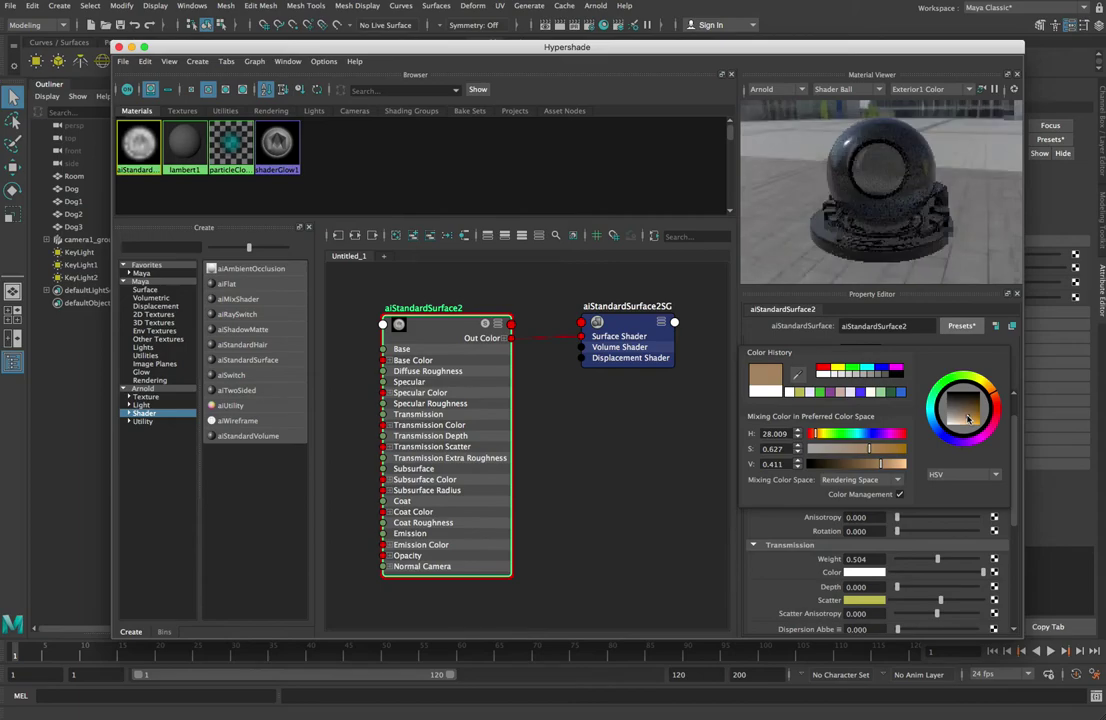
pyautogui.scroll(-5, 797, 503)
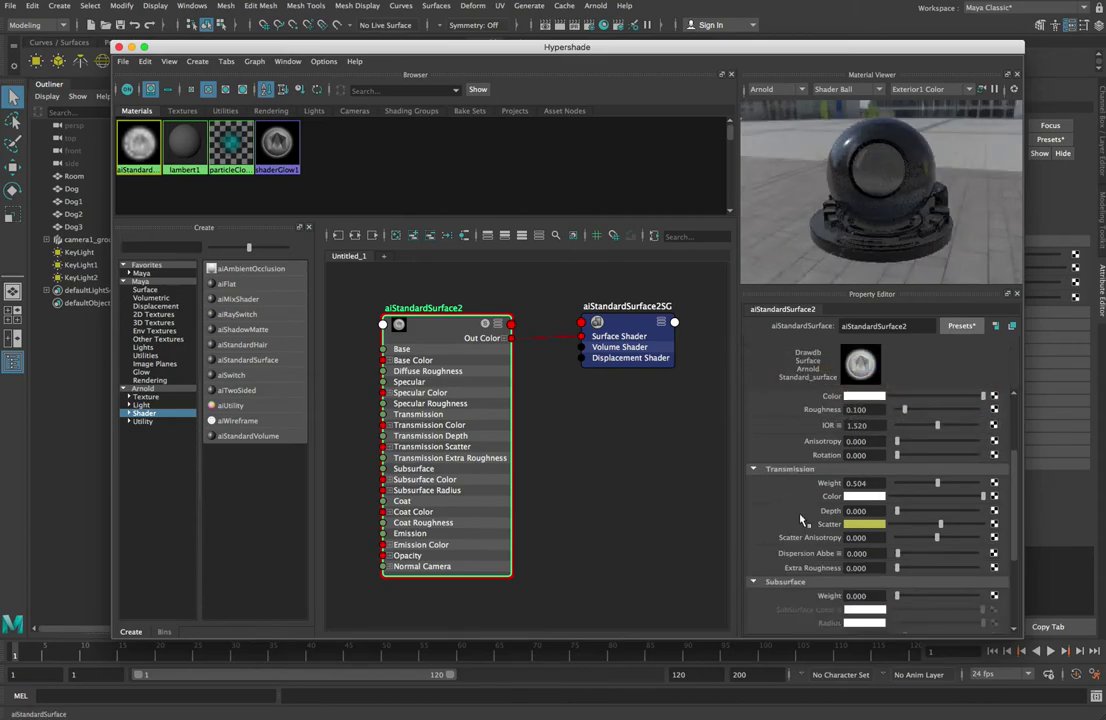
pyautogui.scroll(5, 800, 515)
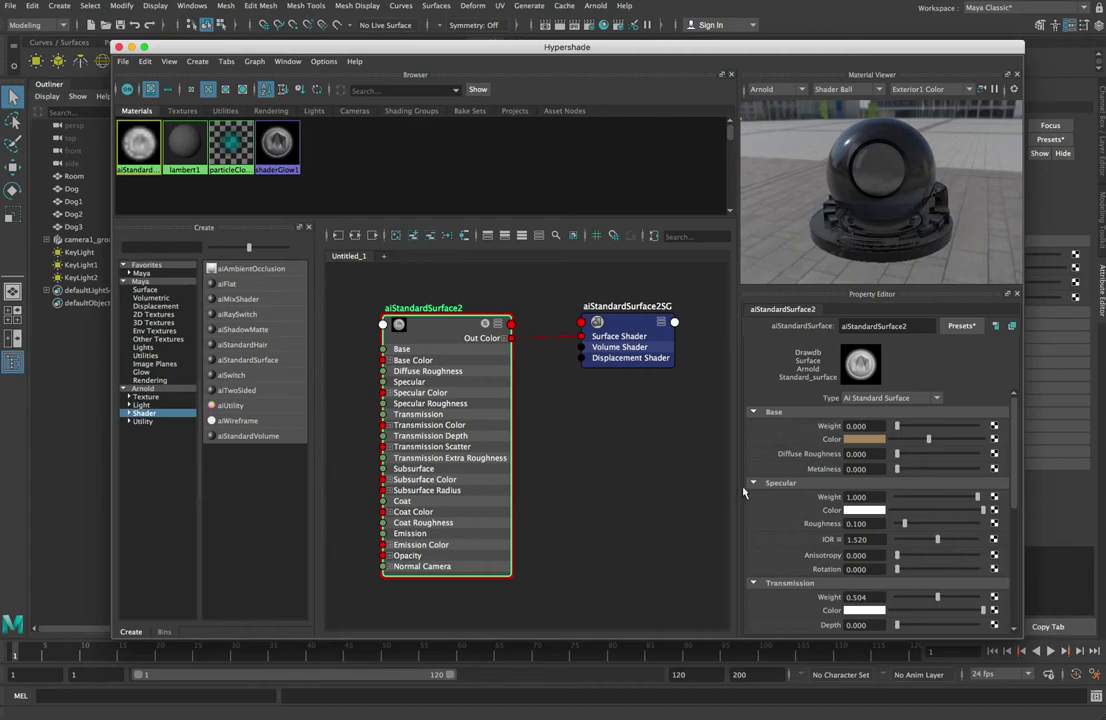
# Apply the Wax preset to the material and review its base, specular and transmission attributes
pyautogui.click(958, 326)
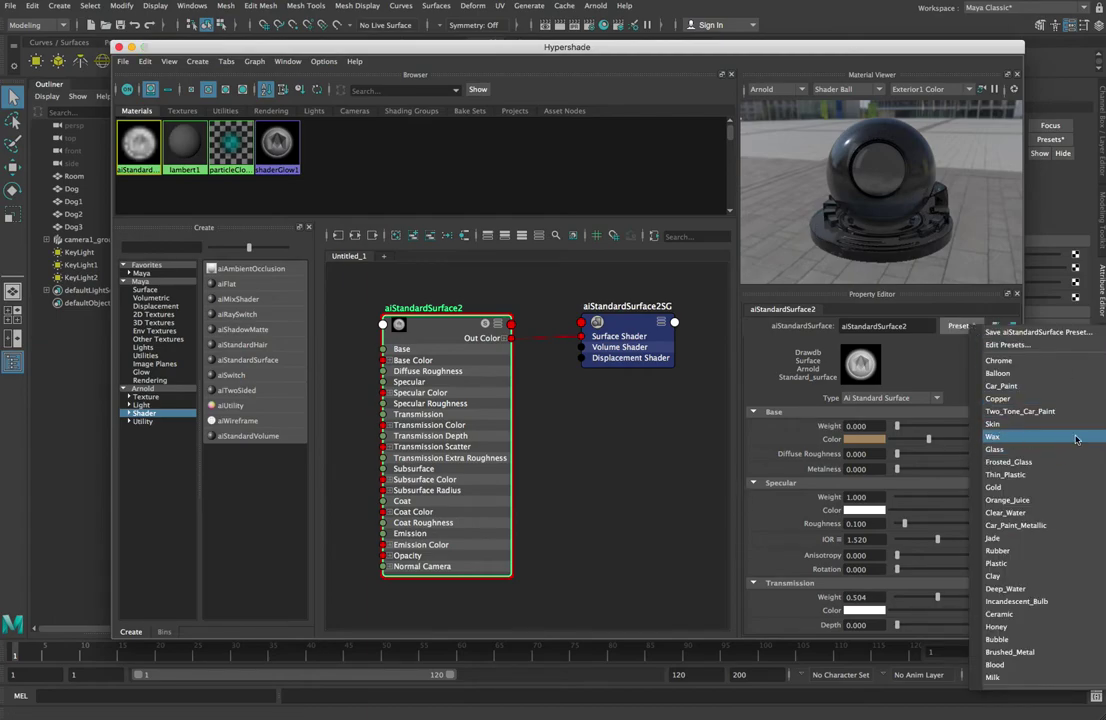
pyautogui.click(995, 436)
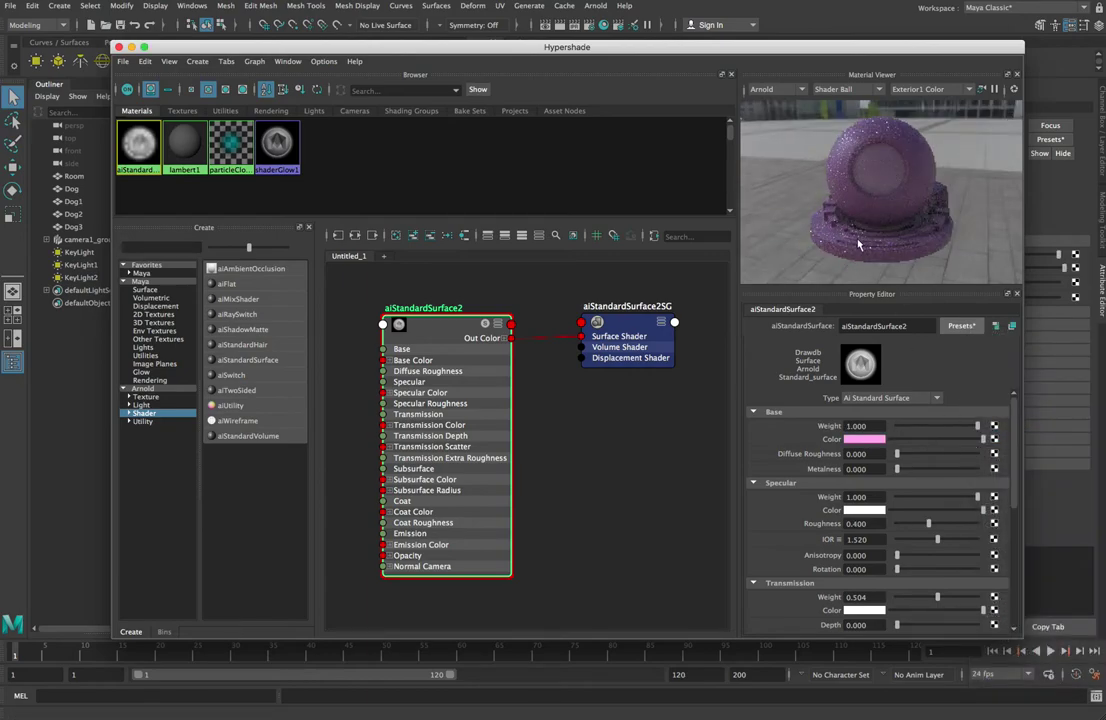
pyautogui.scroll(-5, 824, 575)
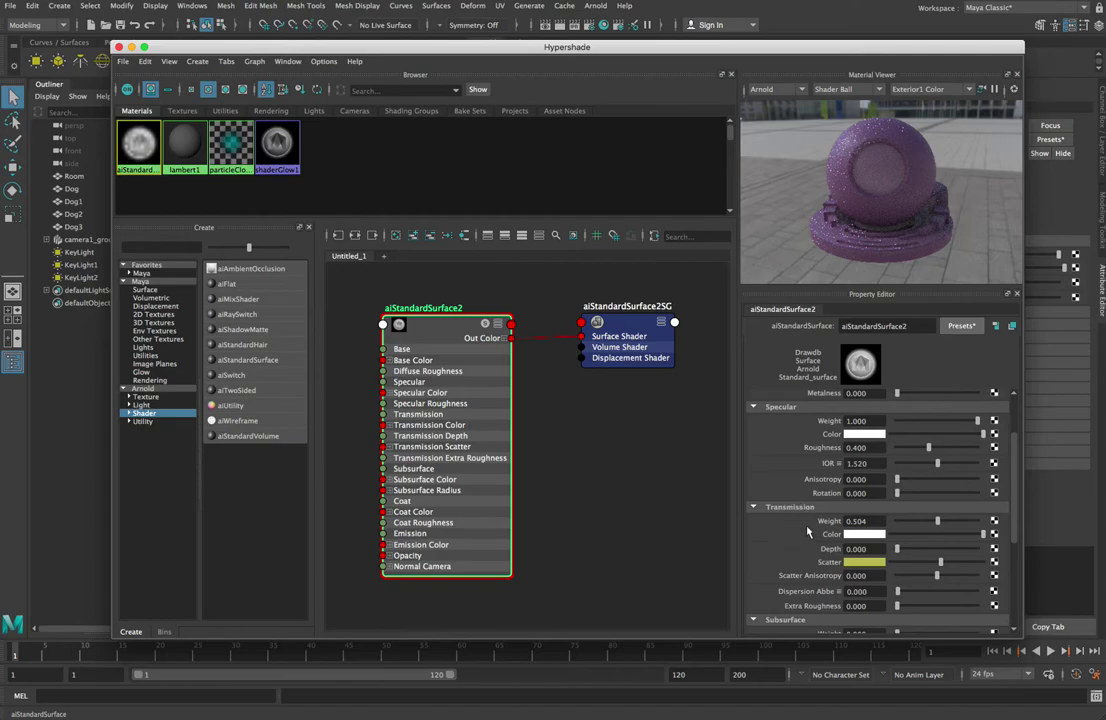
pyautogui.scroll(5, 836, 546)
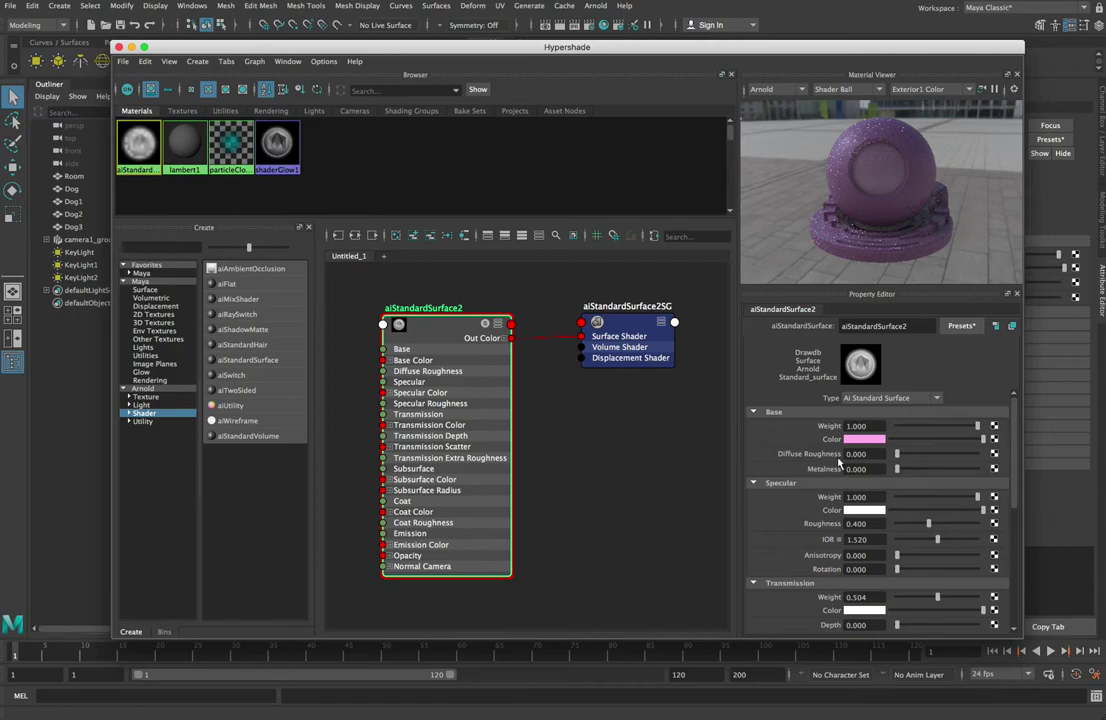
pyautogui.scroll(-3, 831, 433)
pyautogui.scroll(3, 831, 433)
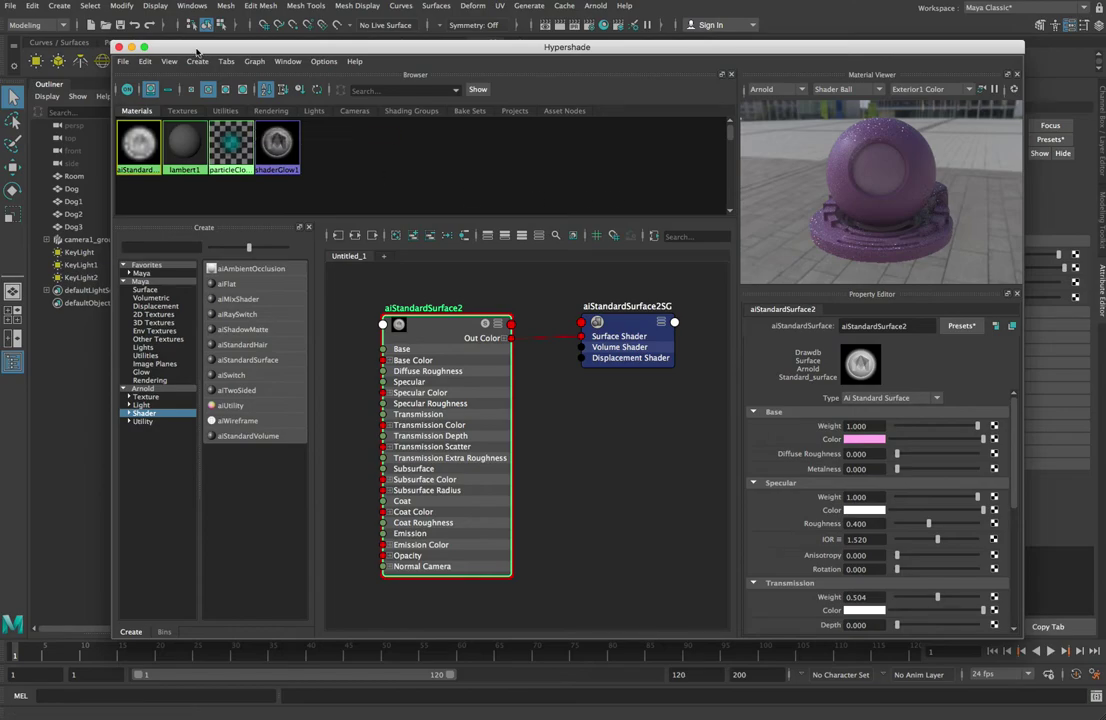
# Move the Hypershade window aside to uncover the scene, and close it
pyautogui.moveTo(195, 47); pyautogui.dragTo(212, 73)
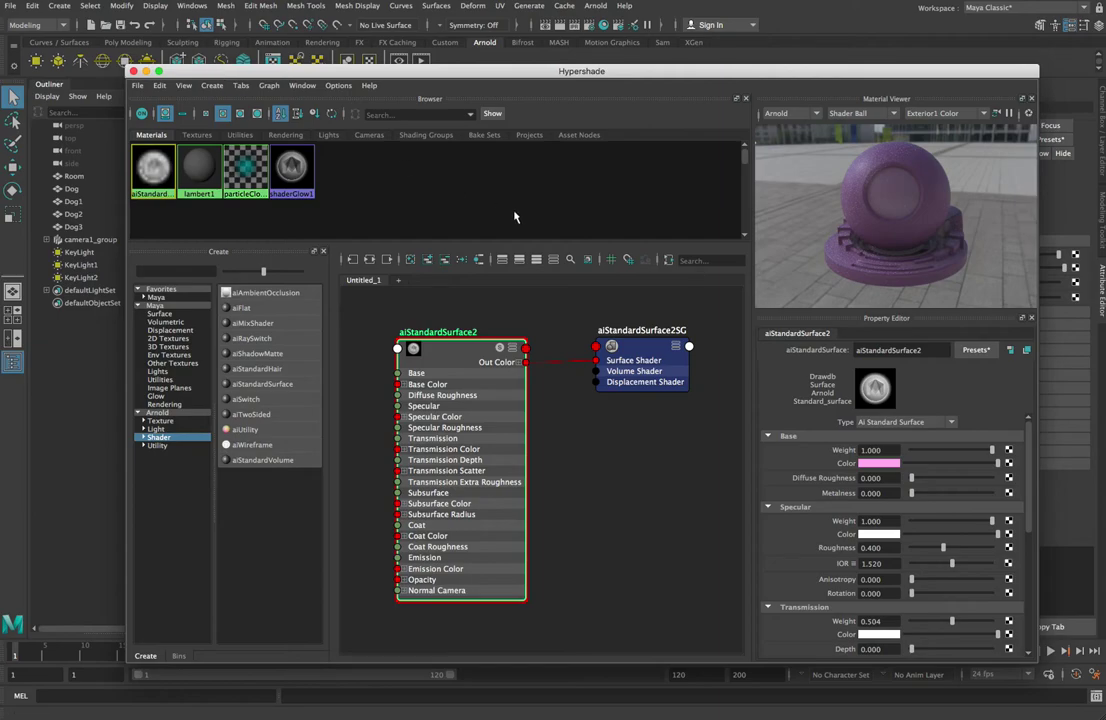
pyautogui.moveTo(221, 77); pyautogui.dragTo(289, 62)
pyautogui.moveTo(208, 144); pyautogui.dragTo(86, 170)
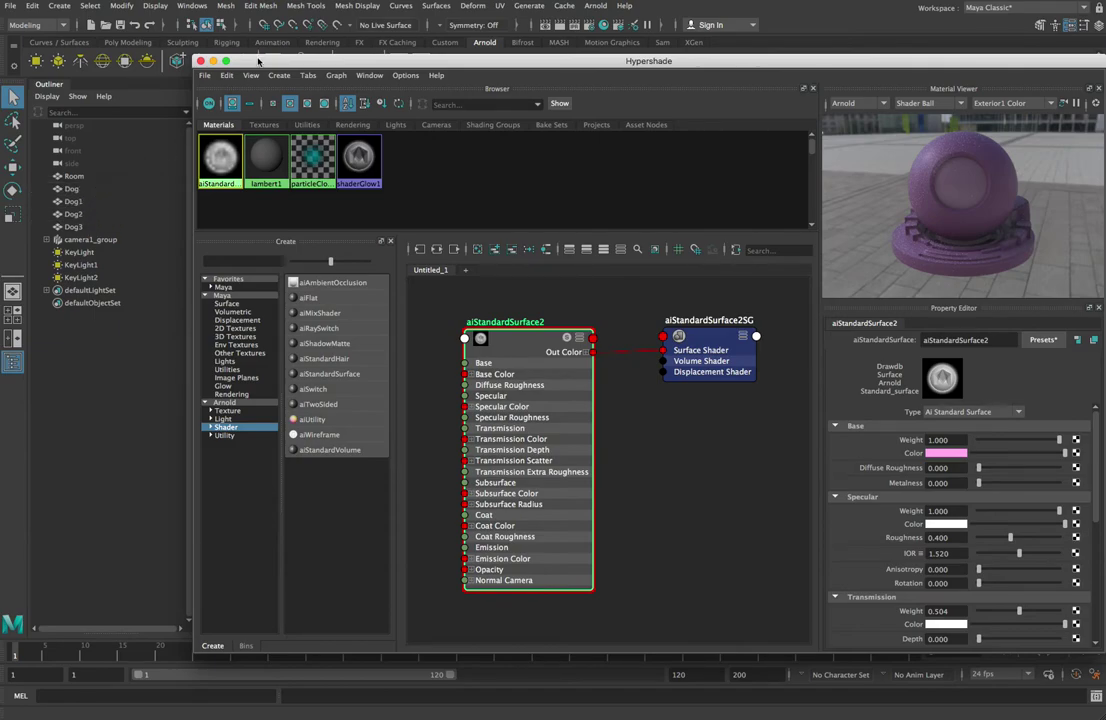
pyautogui.moveTo(261, 61); pyautogui.dragTo(539, 122)
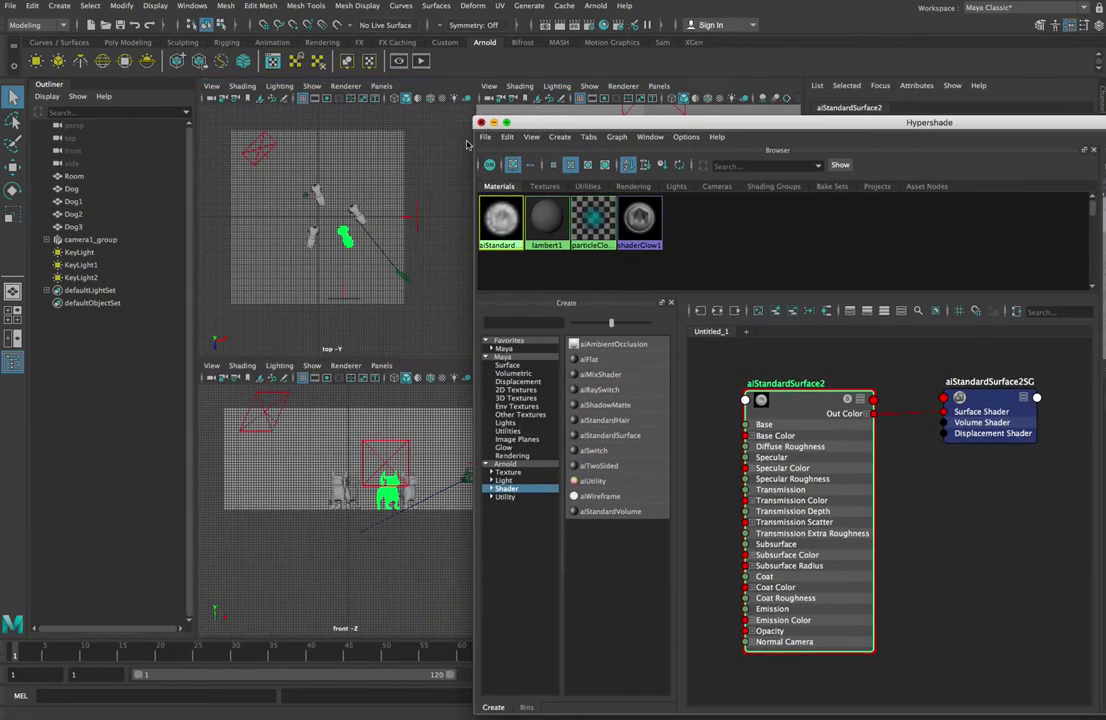
pyautogui.click(481, 122)
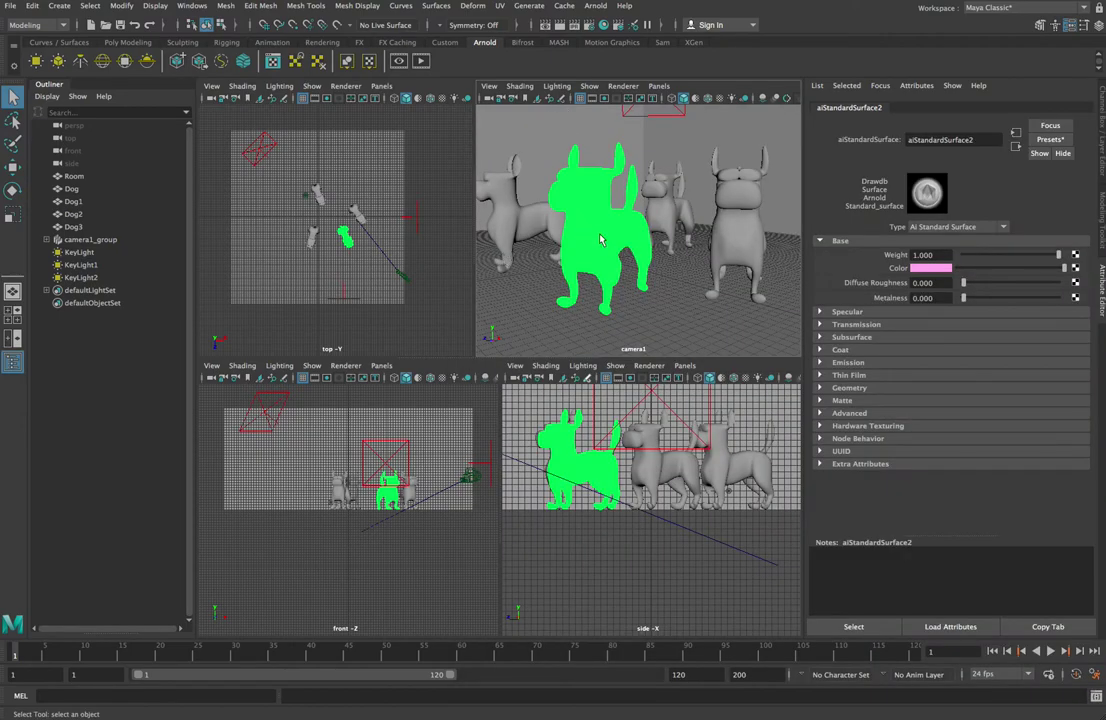
# Check the shading group of the green front dog, Dog1, and assign a new aiStandardSurface material to it
pyautogui.click(519, 204)
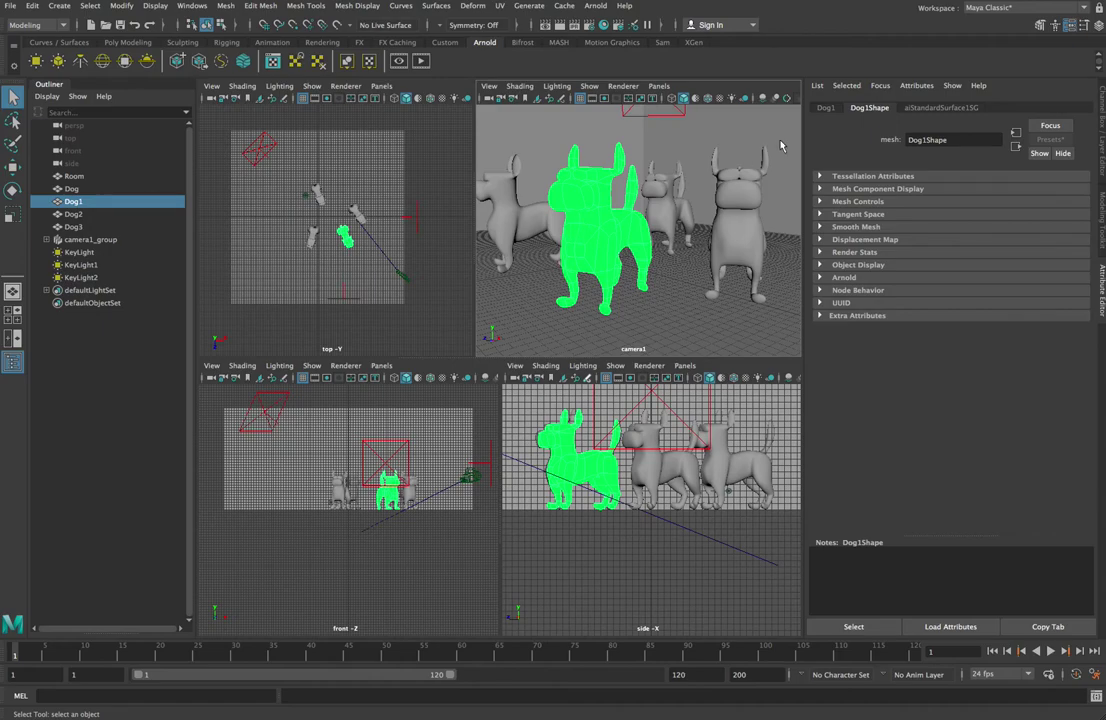
pyautogui.click(928, 108)
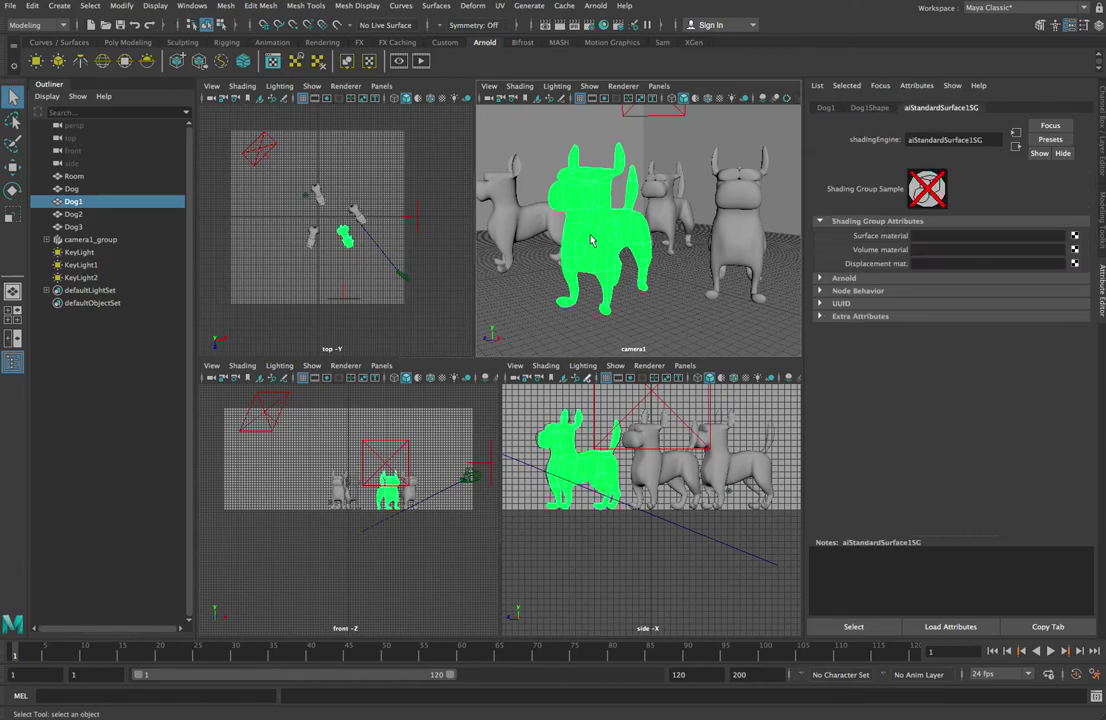
pyautogui.moveTo(592, 235); pyautogui.dragTo(637, 563, button='right')
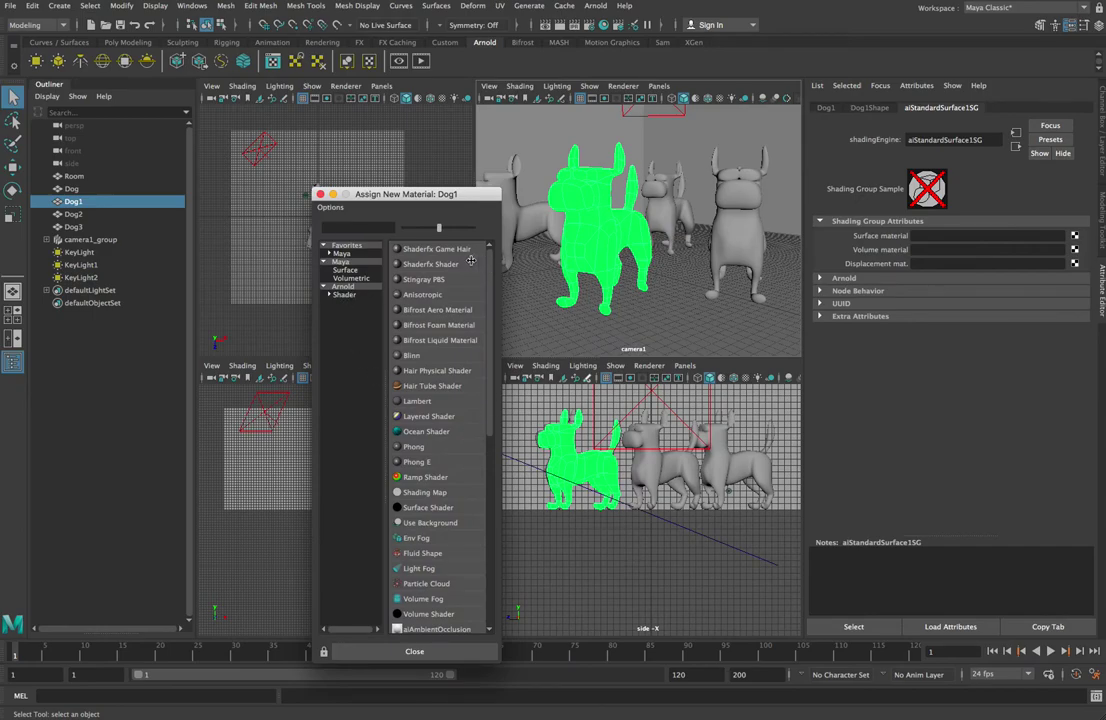
pyautogui.click(344, 295)
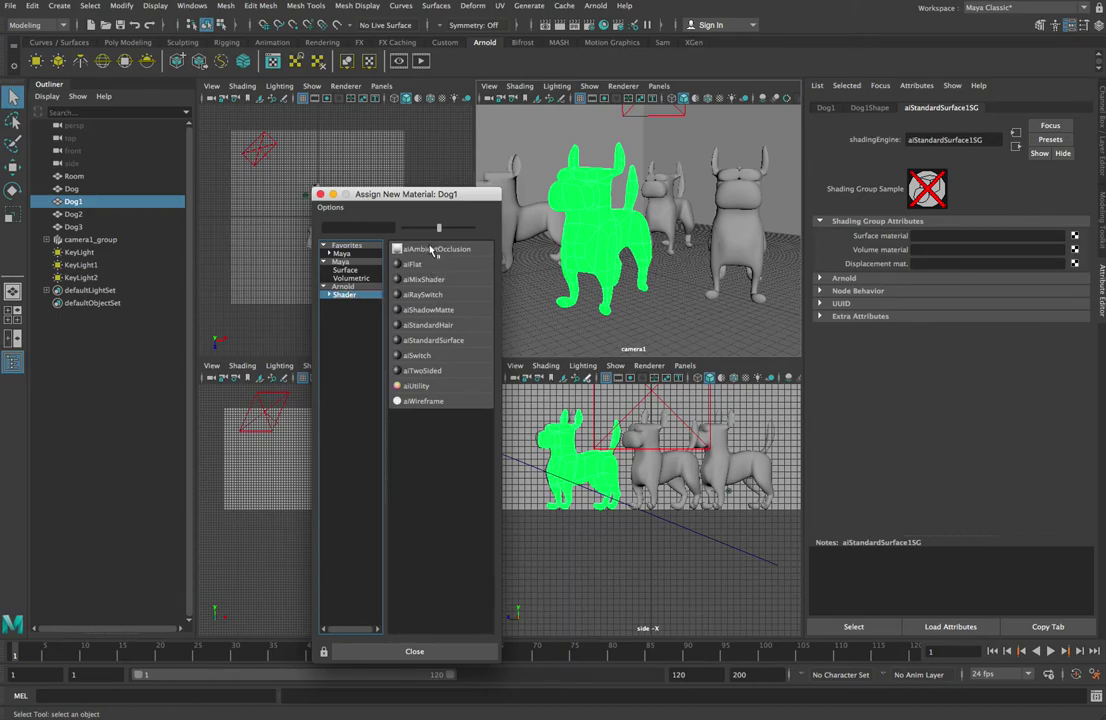
pyautogui.click(440, 340)
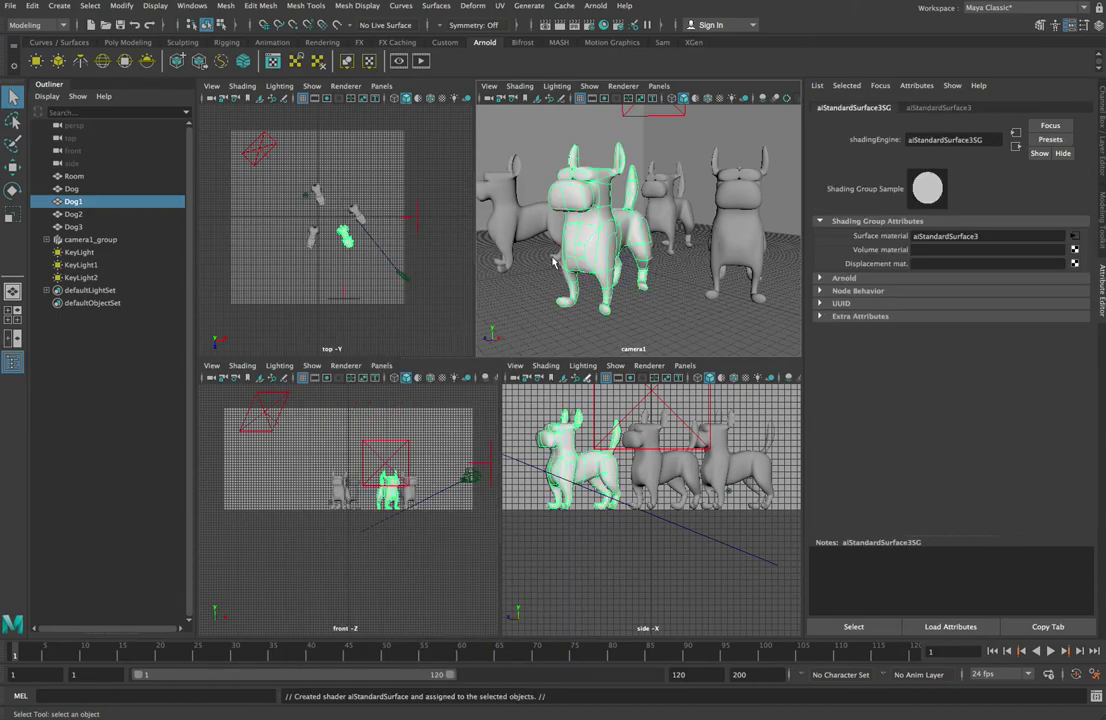
# Assign a new aiStandardSurface material to Dog2
pyautogui.click(508, 215)
pyautogui.moveTo(512, 219); pyautogui.dragTo(518, 543, button='right')
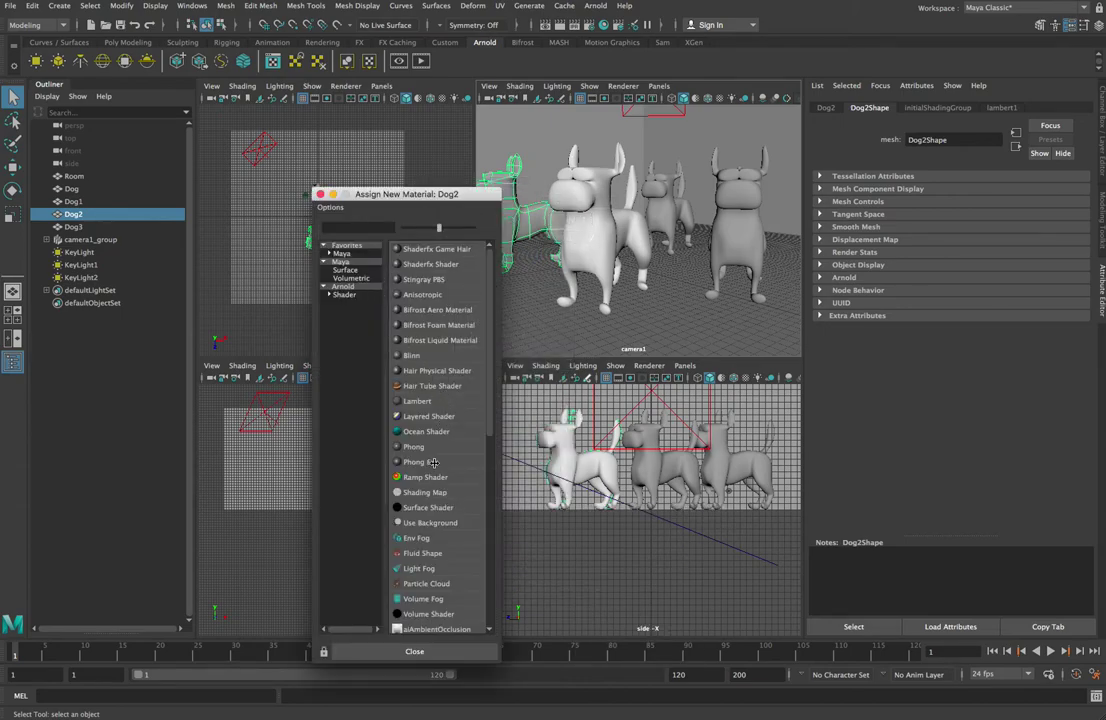
pyautogui.click(344, 294)
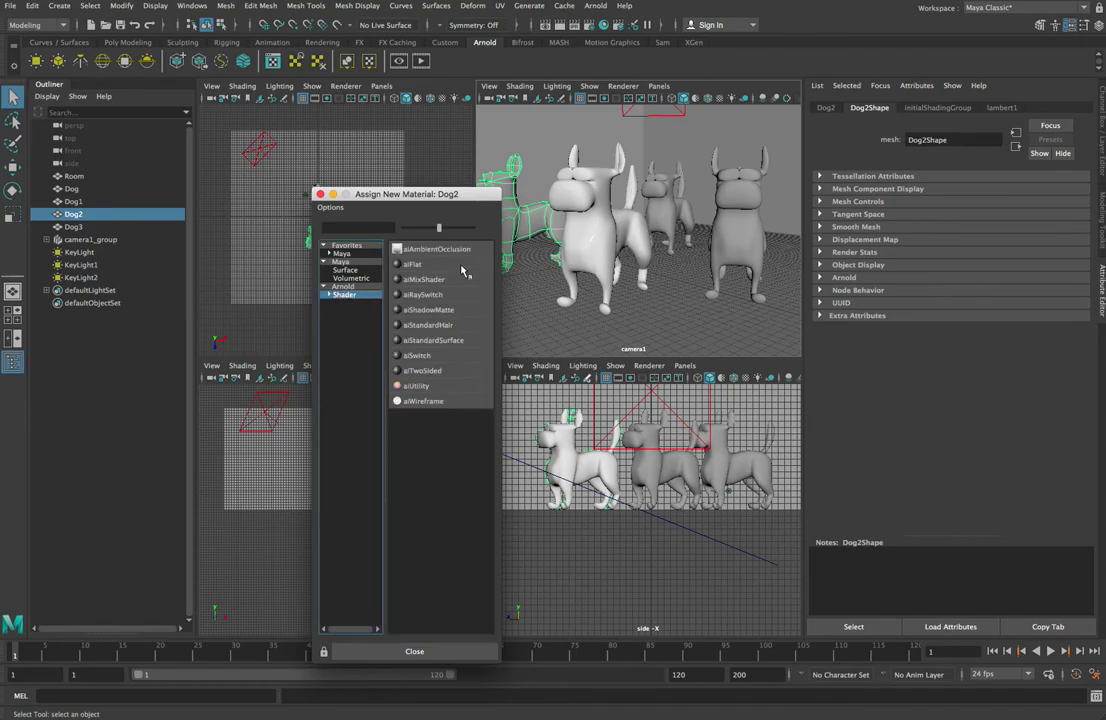
pyautogui.click(445, 344)
# Assign a new aiStandardSurface material to the rear dog, named Dog
pyautogui.click(671, 213)
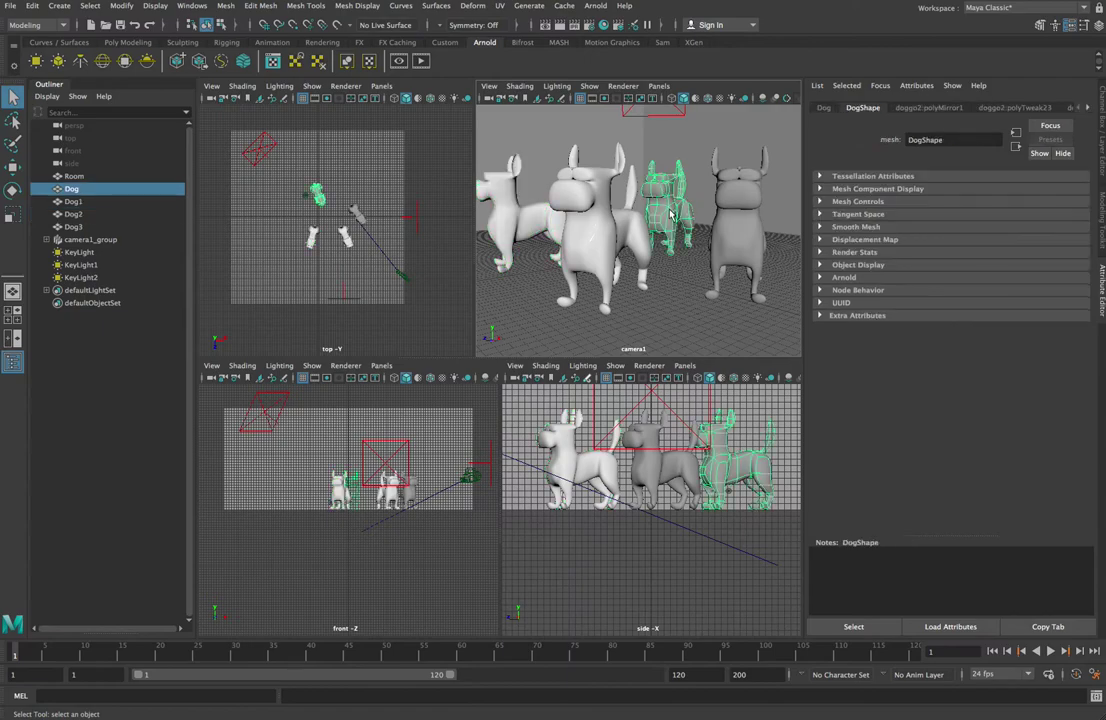
pyautogui.moveTo(671, 213); pyautogui.dragTo(692, 530, button='right')
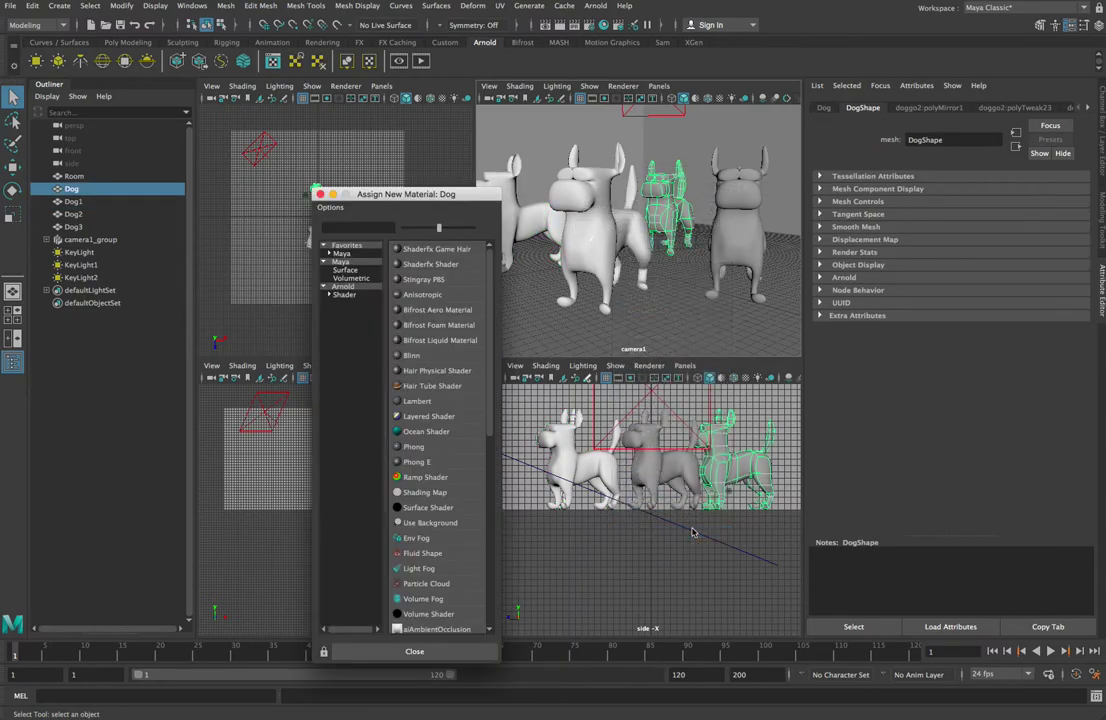
pyautogui.click(344, 294)
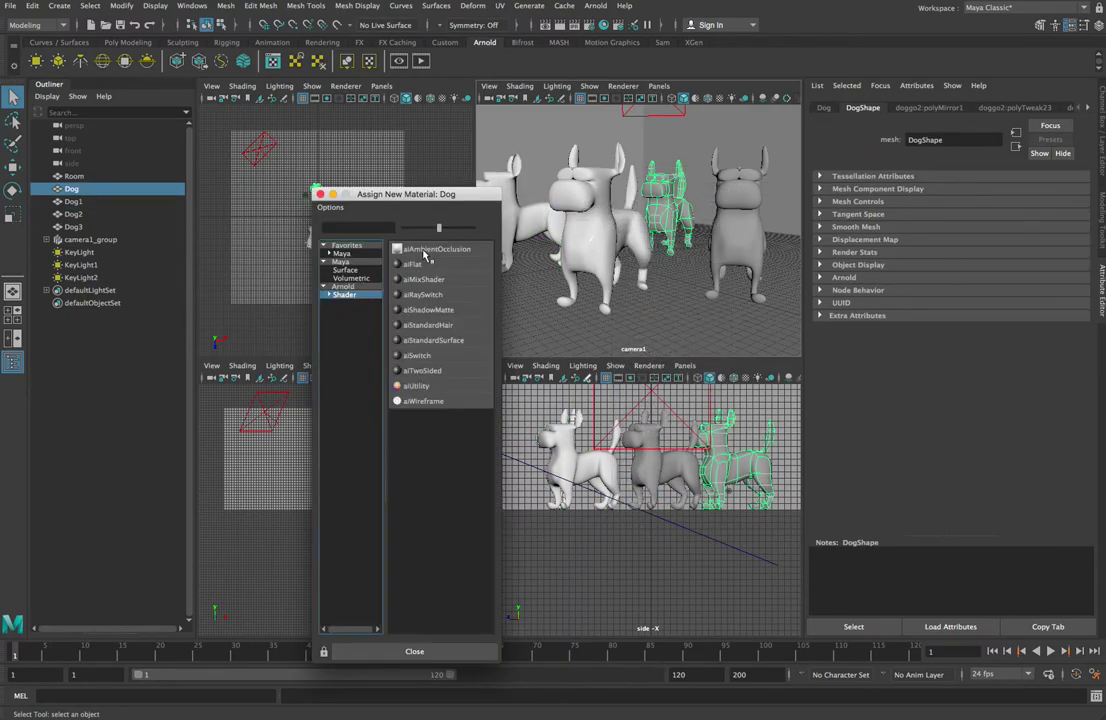
pyautogui.click(440, 341)
# Assign a new aiStandardSurface material to Dog3
pyautogui.click(733, 232)
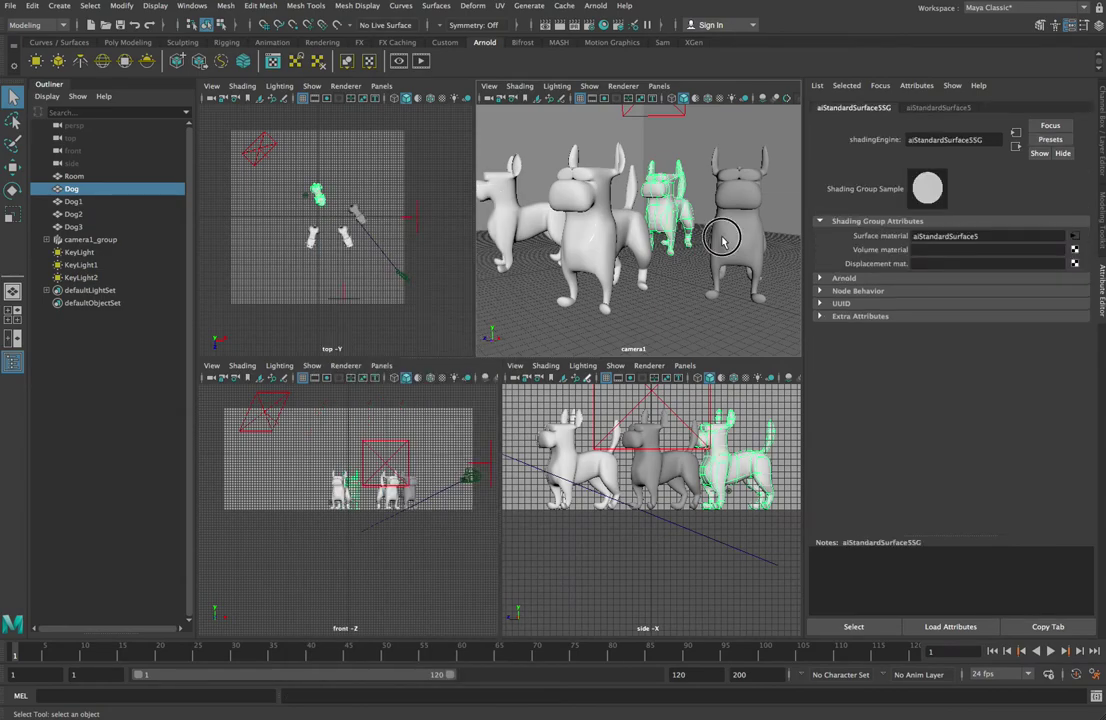
pyautogui.moveTo(733, 232); pyautogui.dragTo(731, 554, button='right')
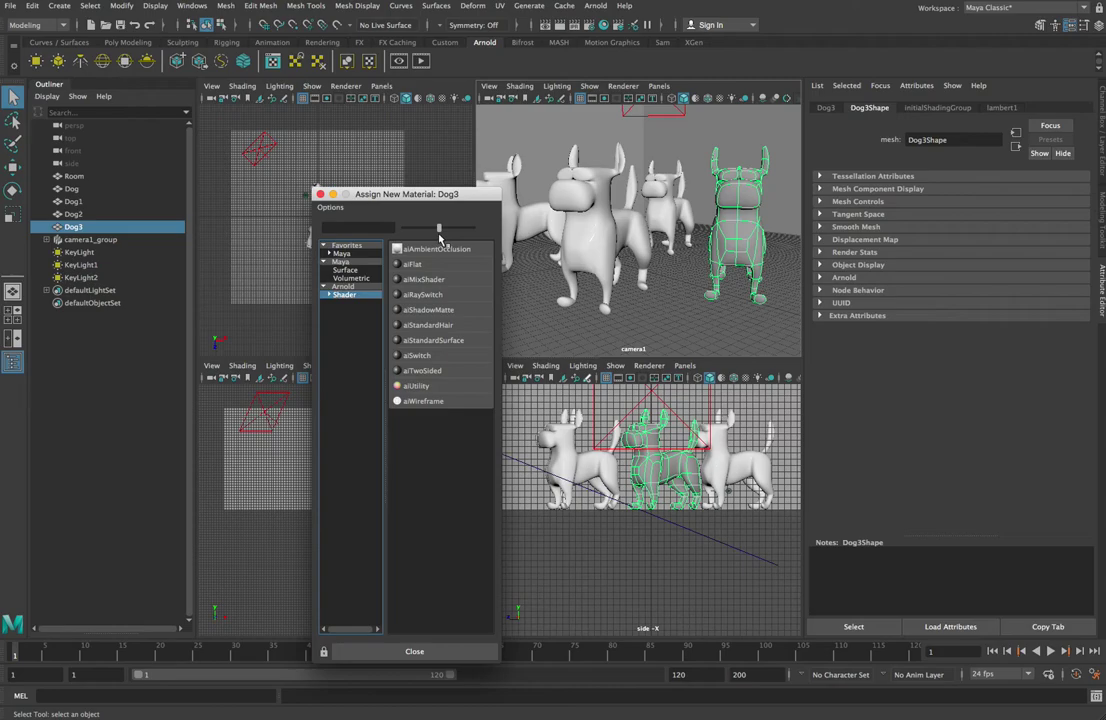
pyautogui.click(440, 341)
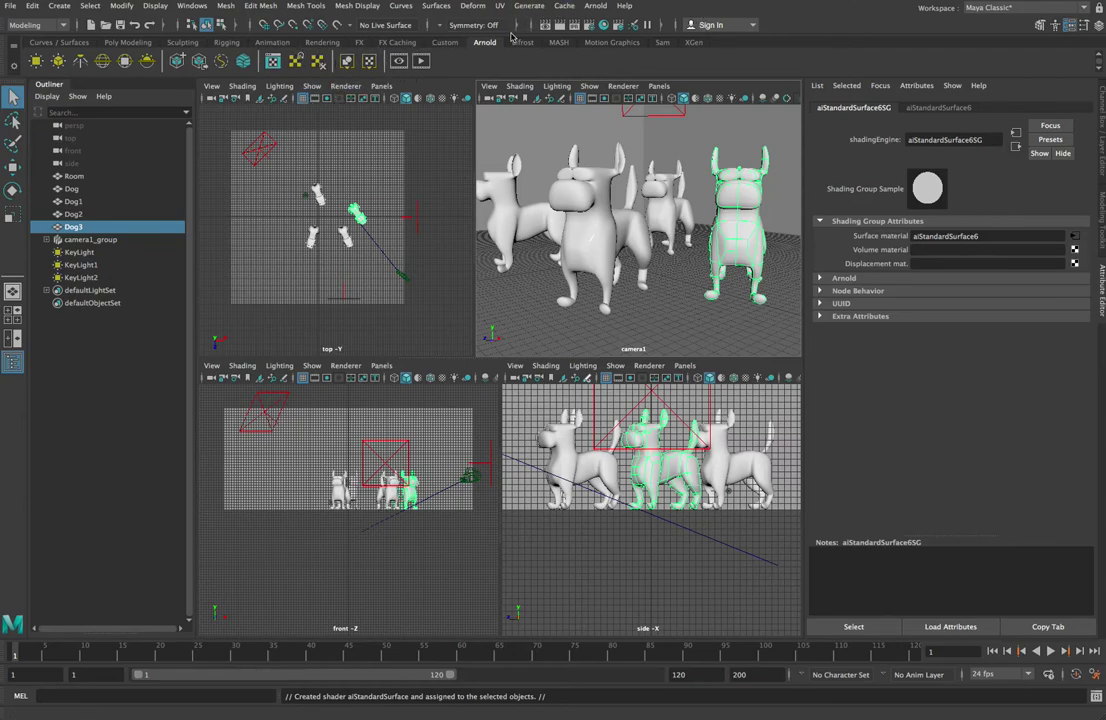
# Render the scene with the dogs' new materials, and shift the Render View window clear of the camera view
pyautogui.click(545, 25)
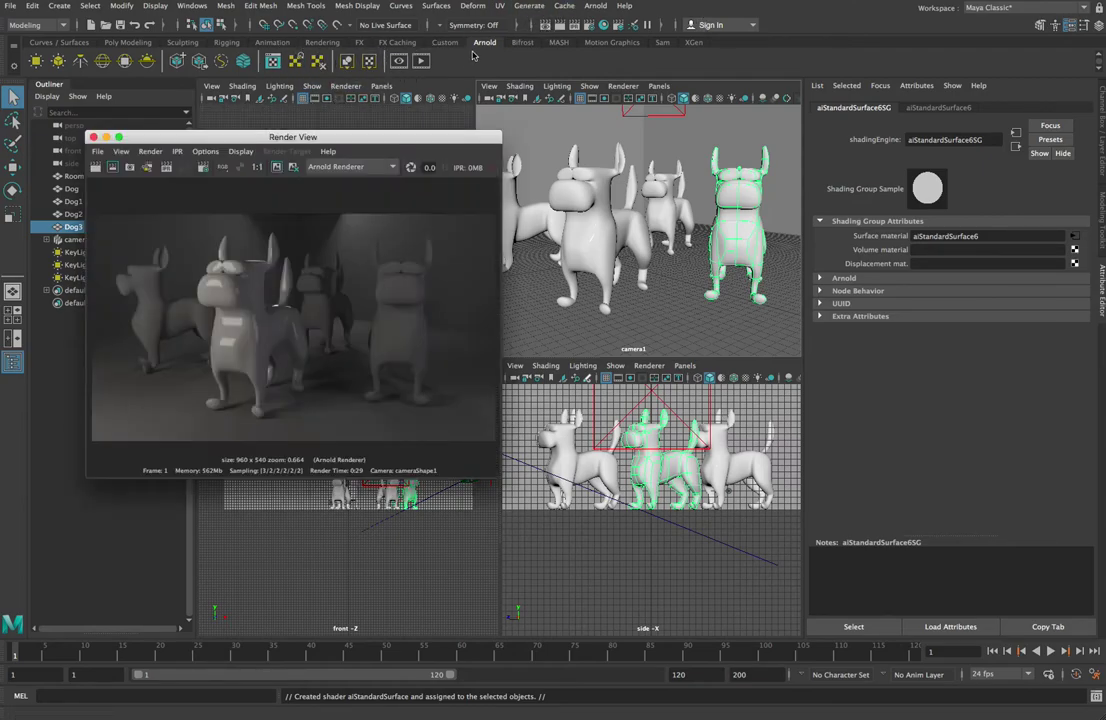
pyautogui.click(146, 170)
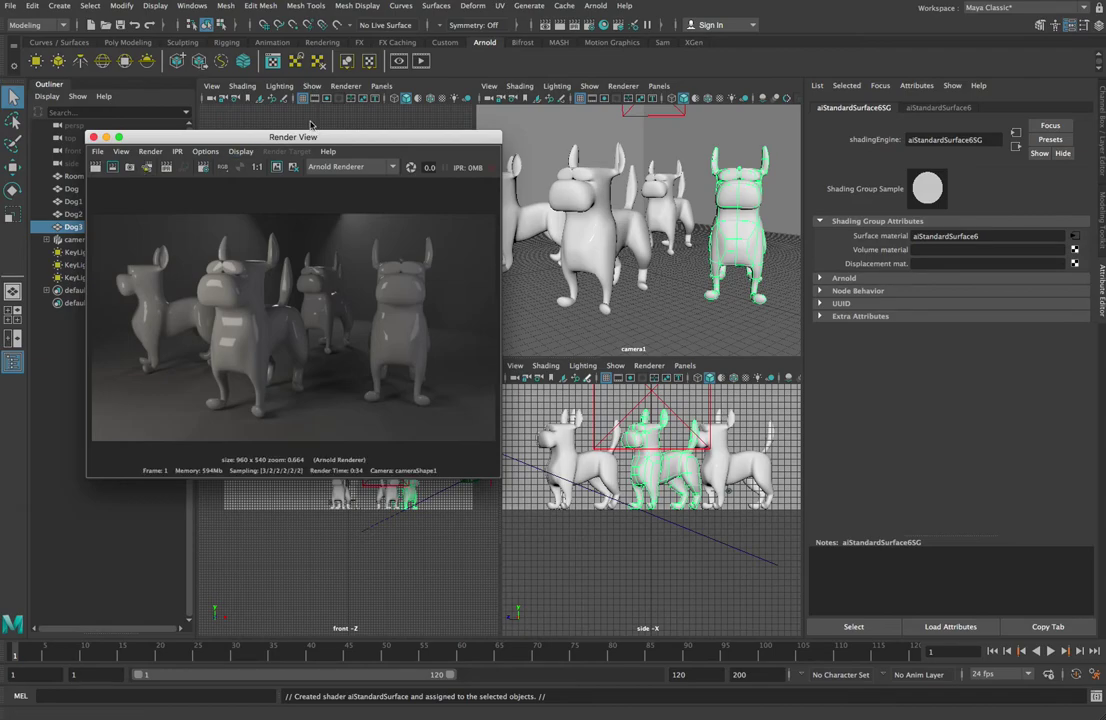
pyautogui.moveTo(287, 142); pyautogui.dragTo(240, 110)
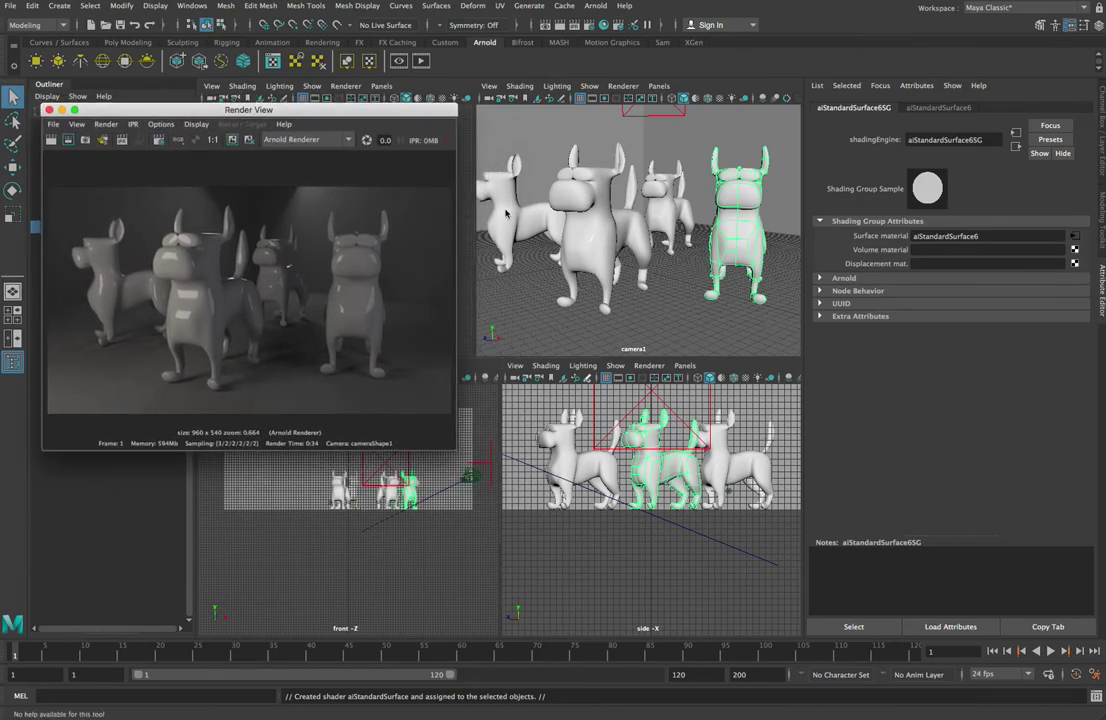
# Rename the material of the front dog, Dog1, as GlassDogSurface
pyautogui.click(587, 235)
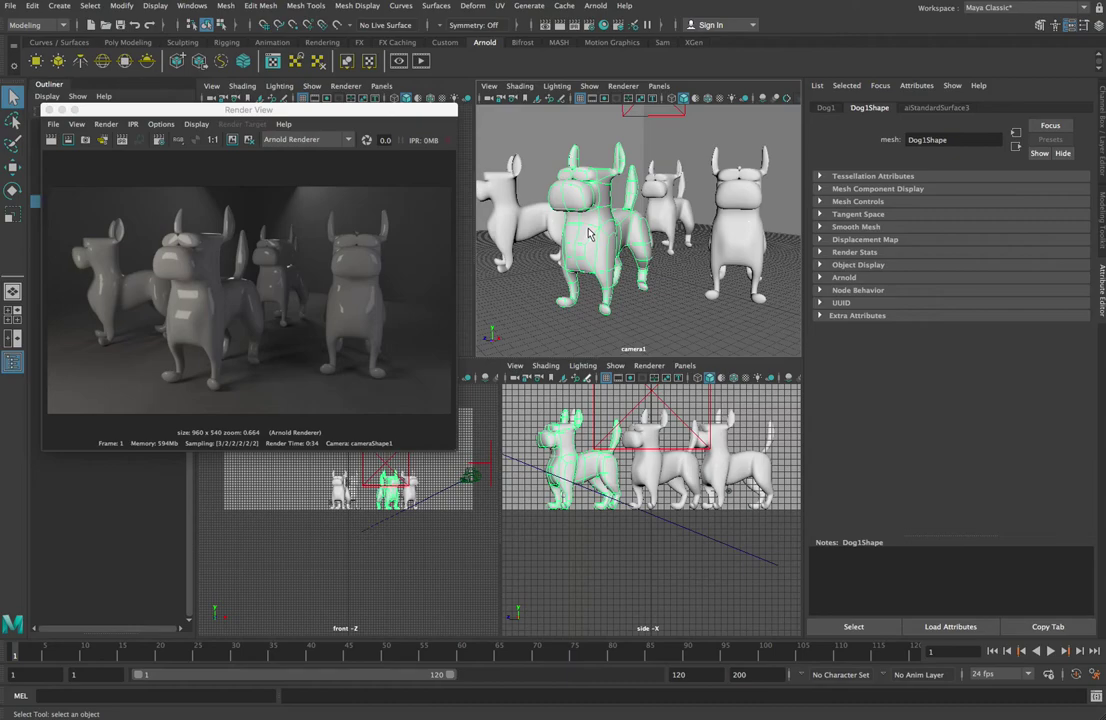
pyautogui.click(933, 108)
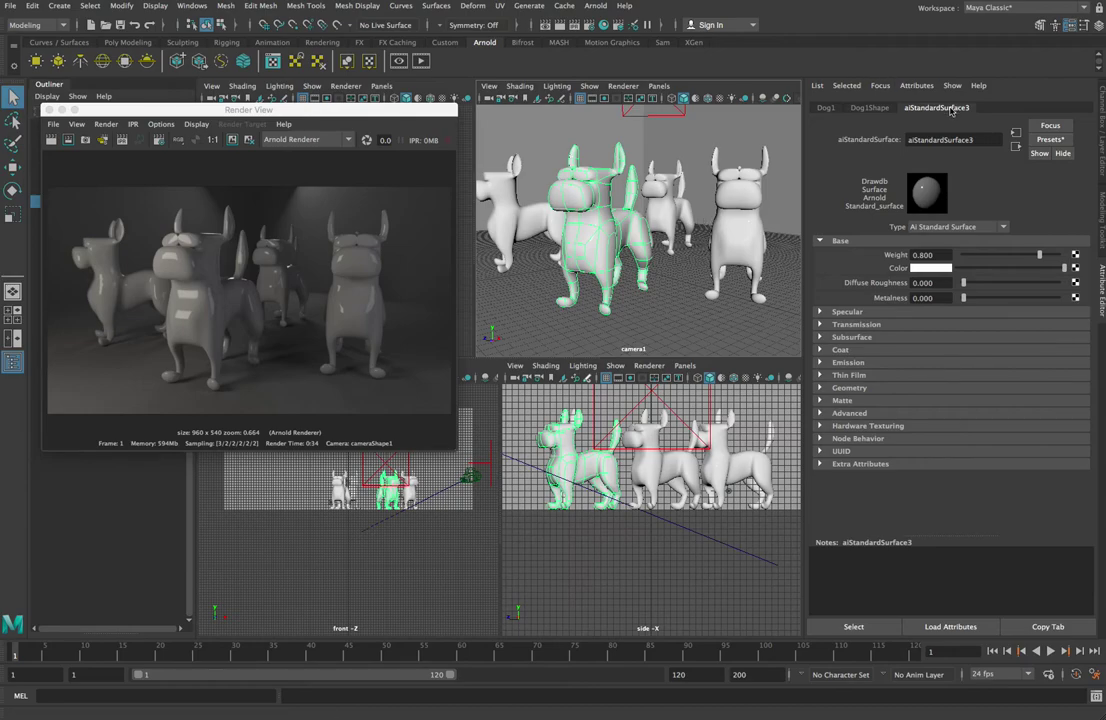
pyautogui.moveTo(998, 140); pyautogui.dragTo(879, 139)
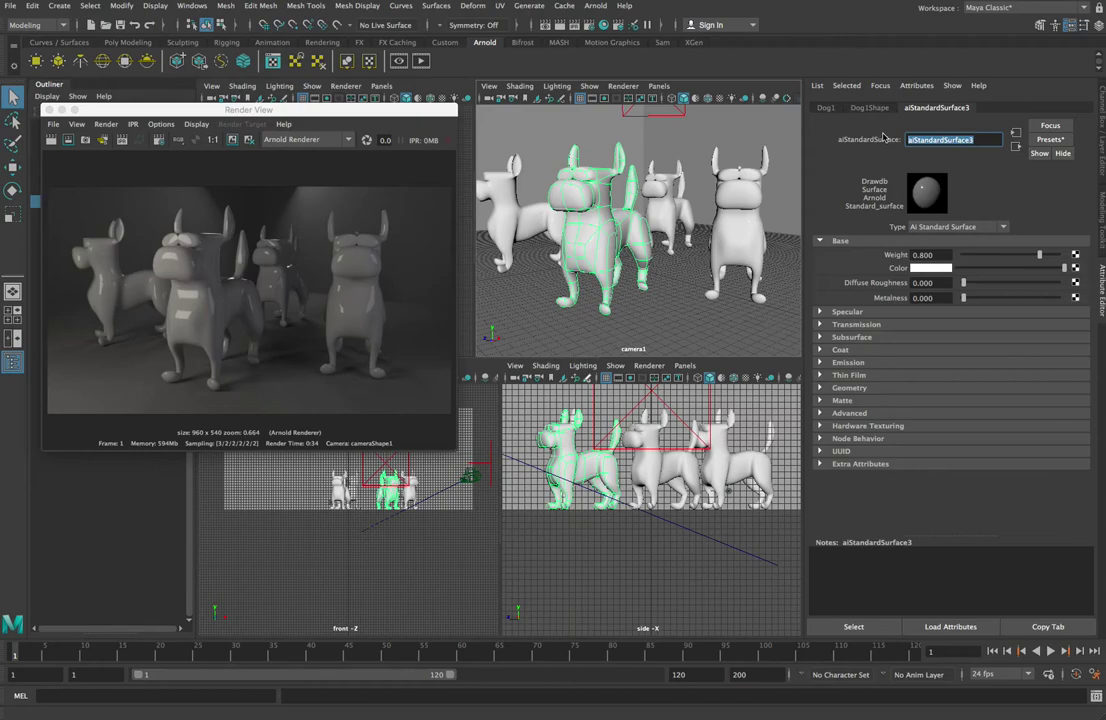
pyautogui.write('C')
pyautogui.press('Return')
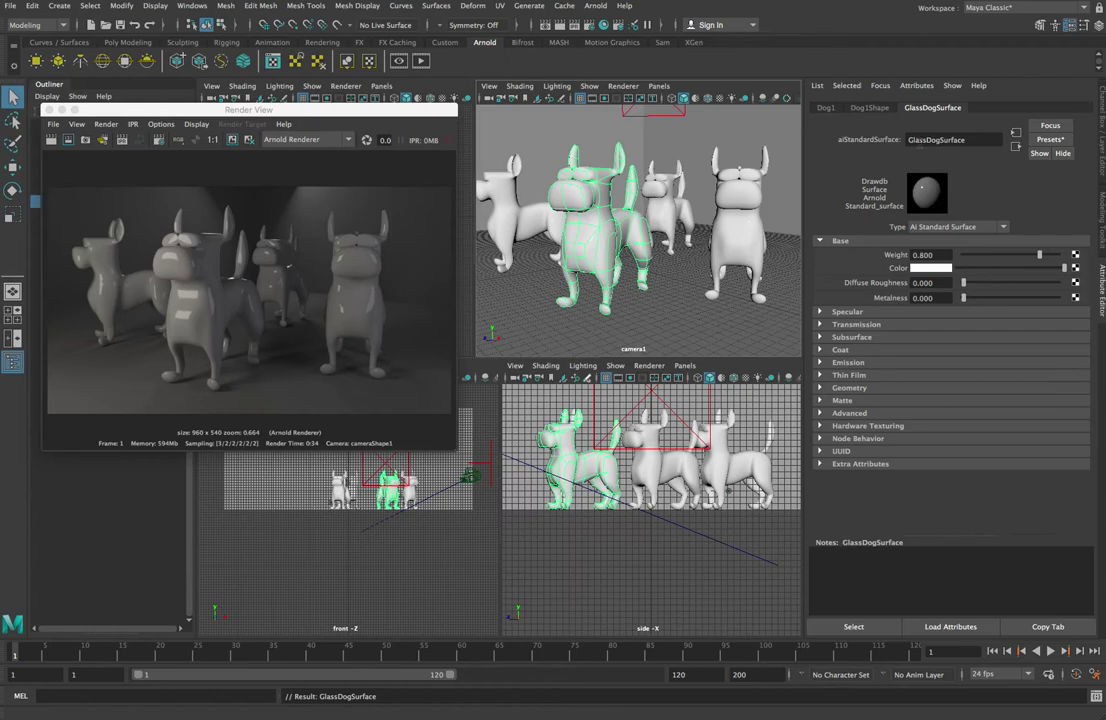
# Apply the Glass preset to GlassDogSurface and render the scene
pyautogui.click(1050, 139)
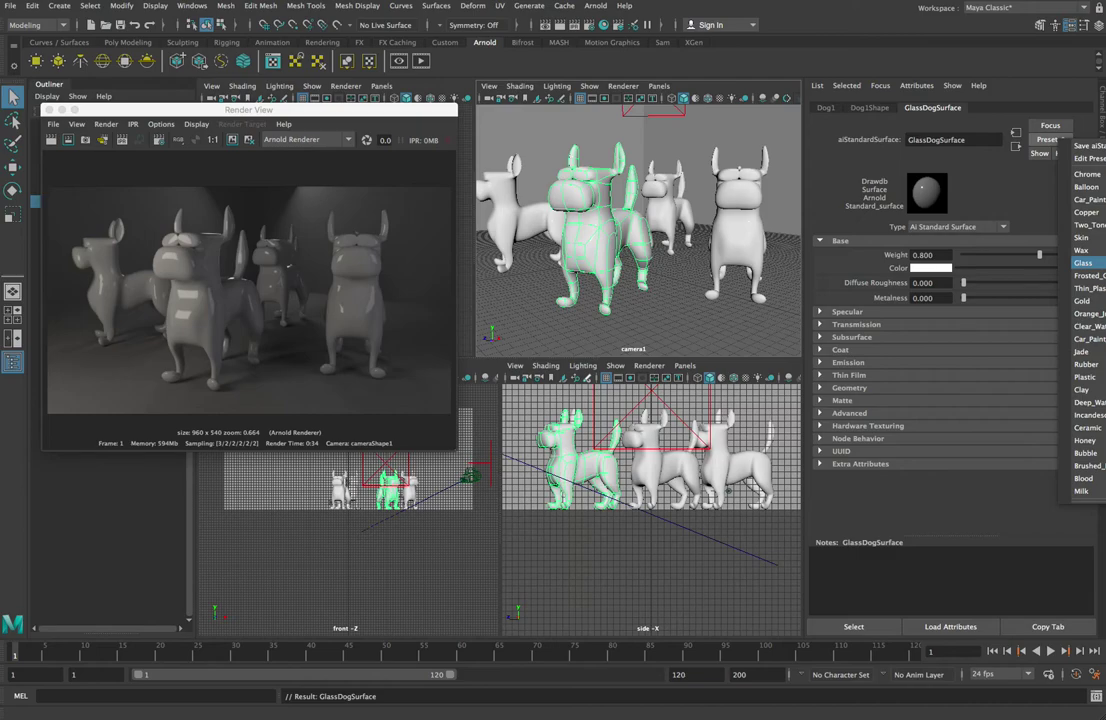
pyautogui.click(1083, 262)
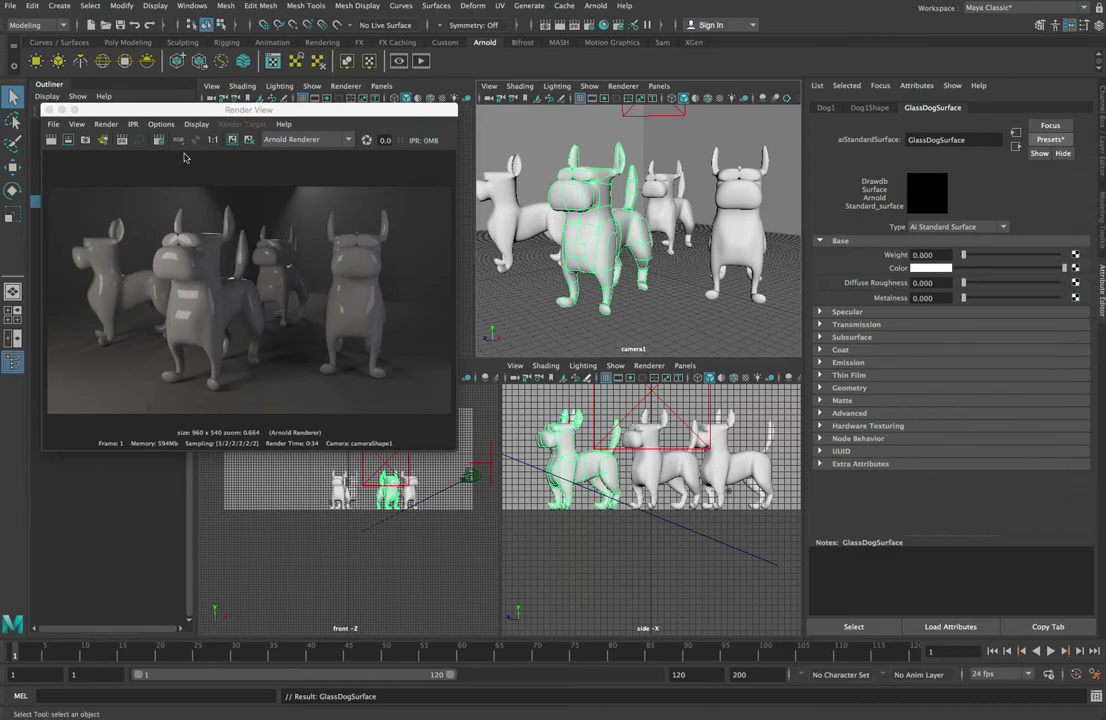
pyautogui.click(68, 140)
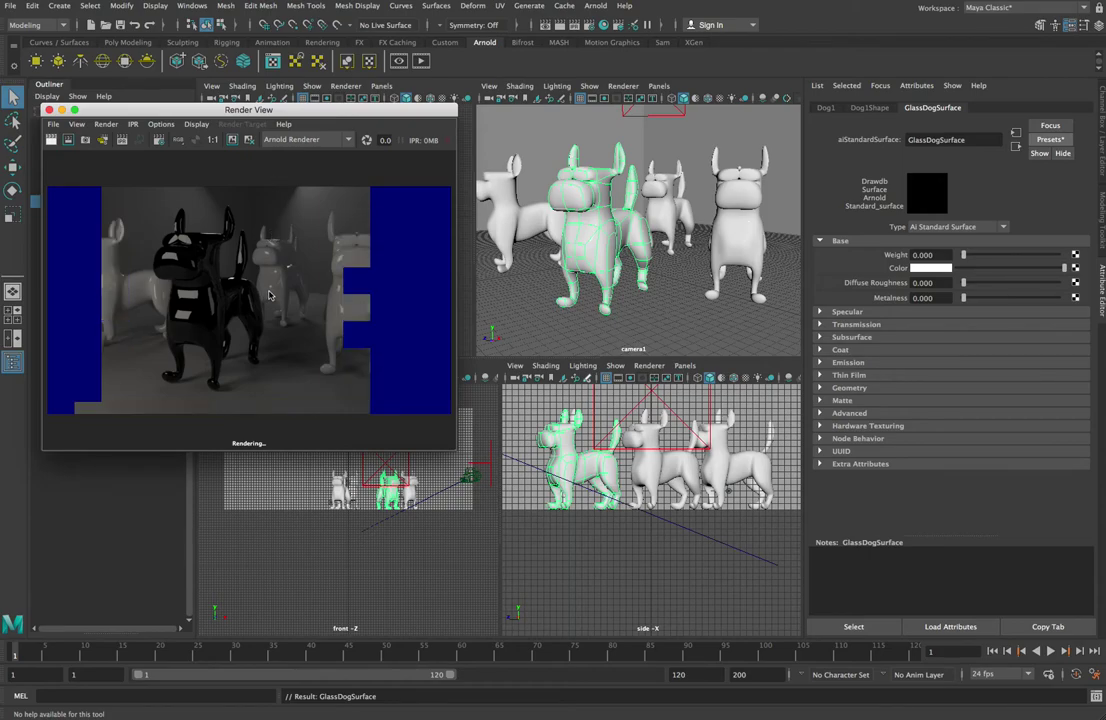
# Raise the transmission weight of GlassDogSurface to 0.809 and render the scene again
pyautogui.click(864, 325)
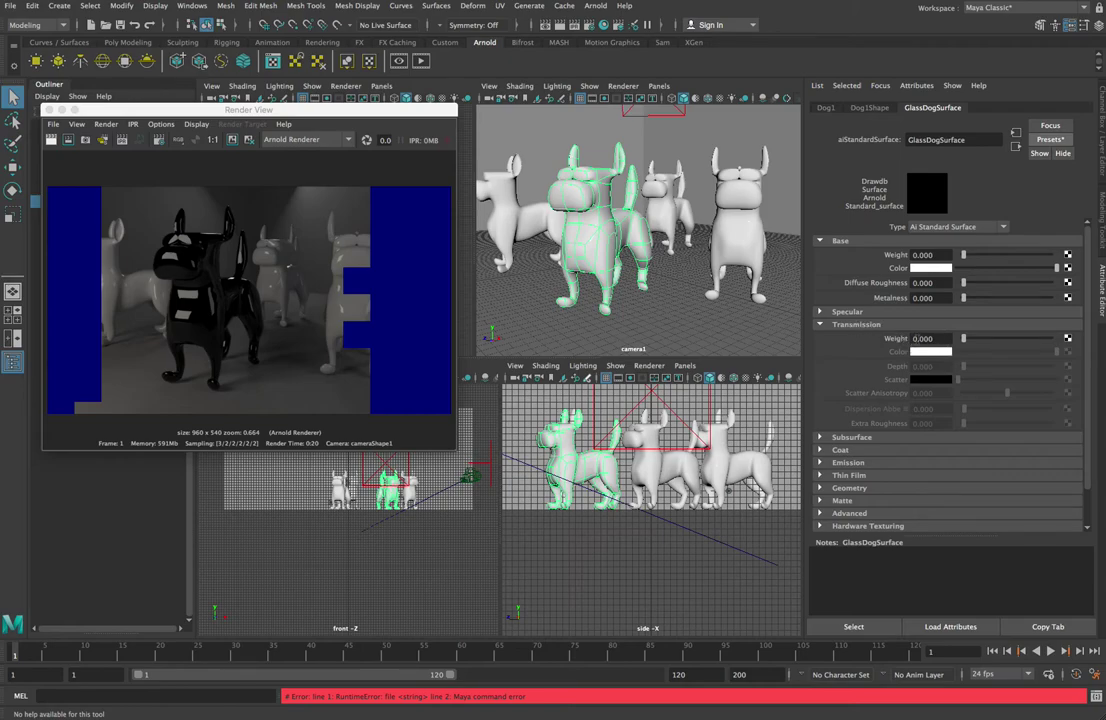
pyautogui.moveTo(987, 341); pyautogui.dragTo(1034, 342)
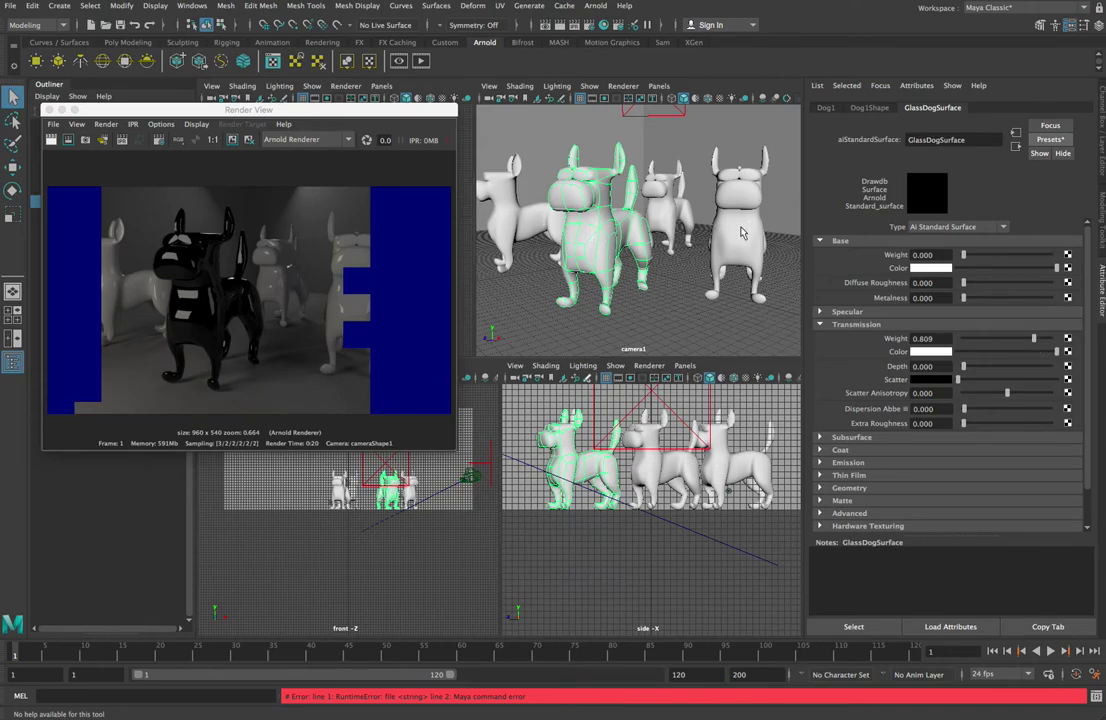
pyautogui.click(53, 142)
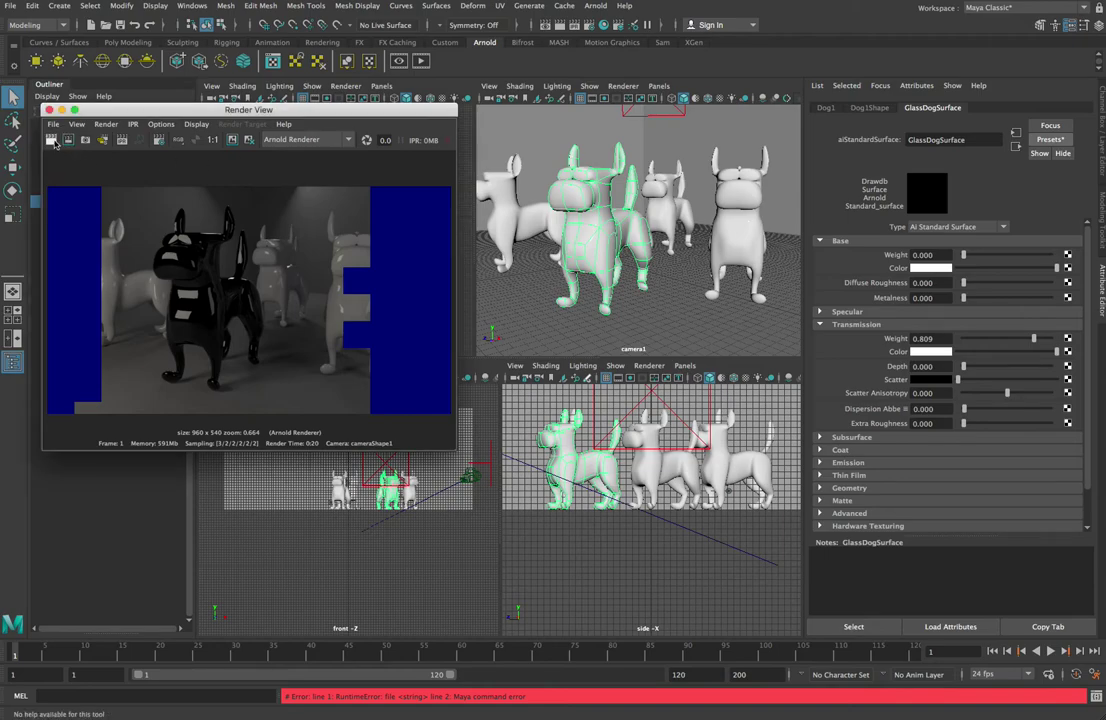
pyautogui.click(53, 141)
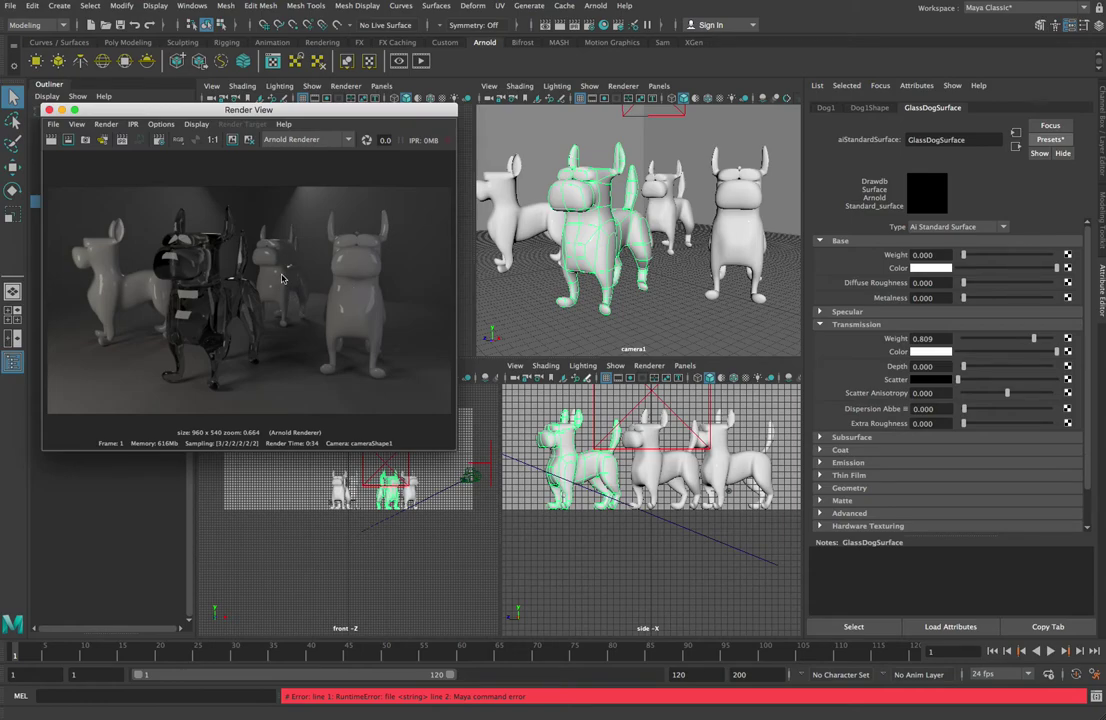
# Apply the Chrome preset to the rear dog's aiStandardSurface5 material and render the scene
pyautogui.click(665, 215)
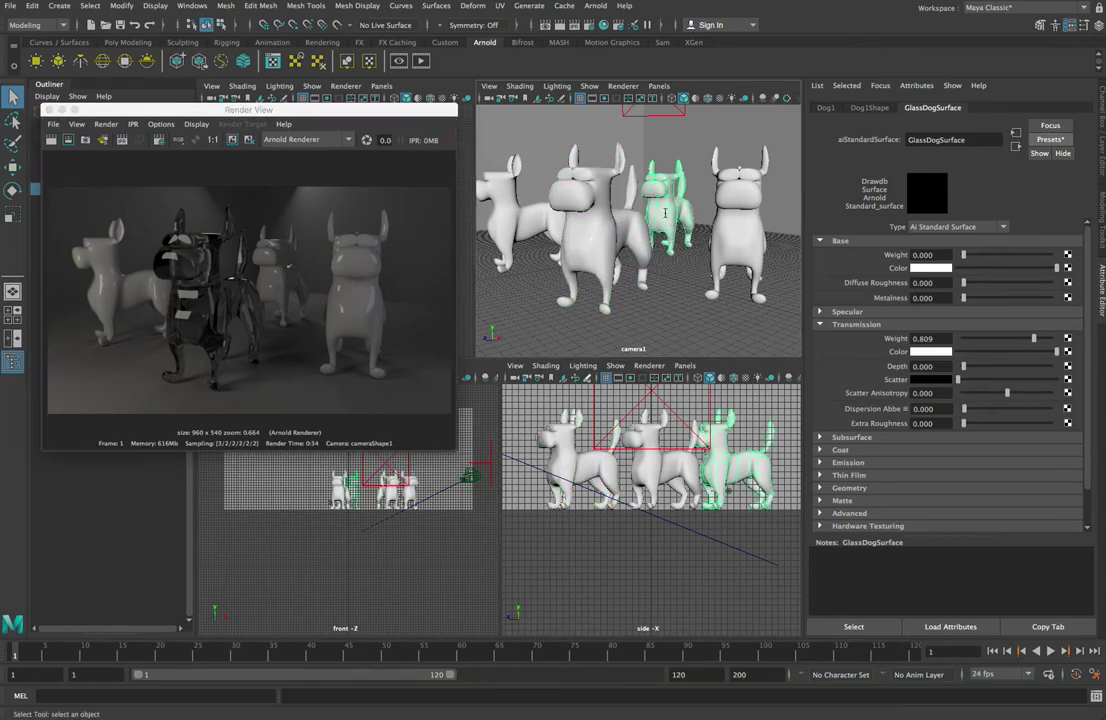
pyautogui.click(1055, 141)
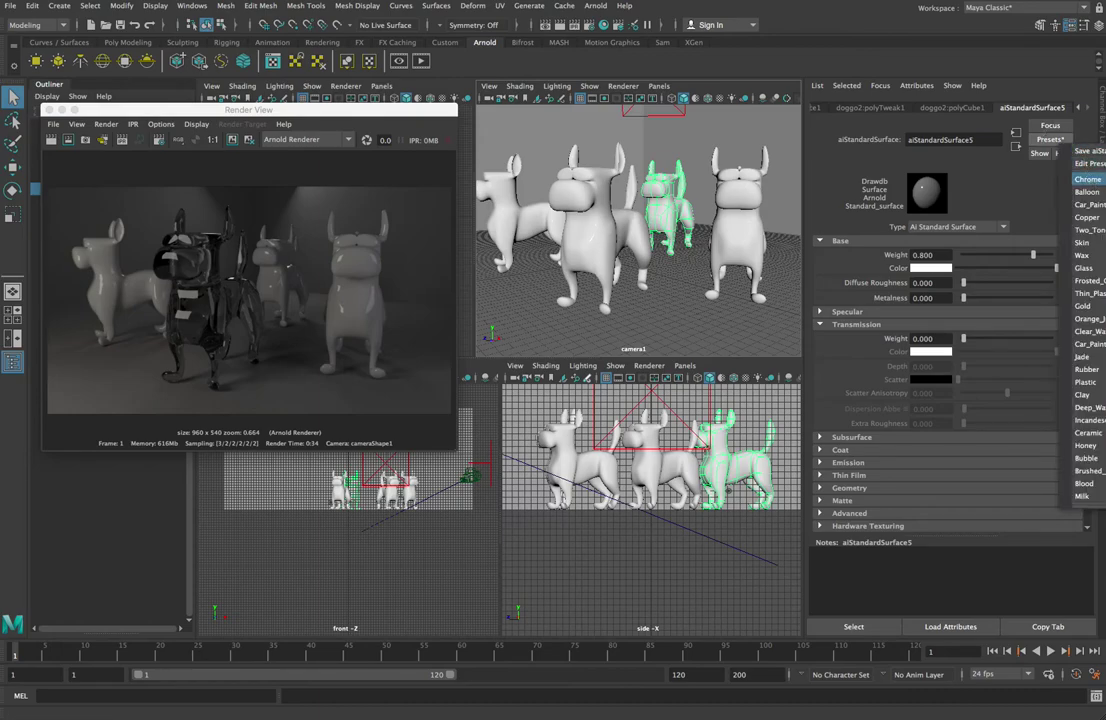
pyautogui.click(1088, 179)
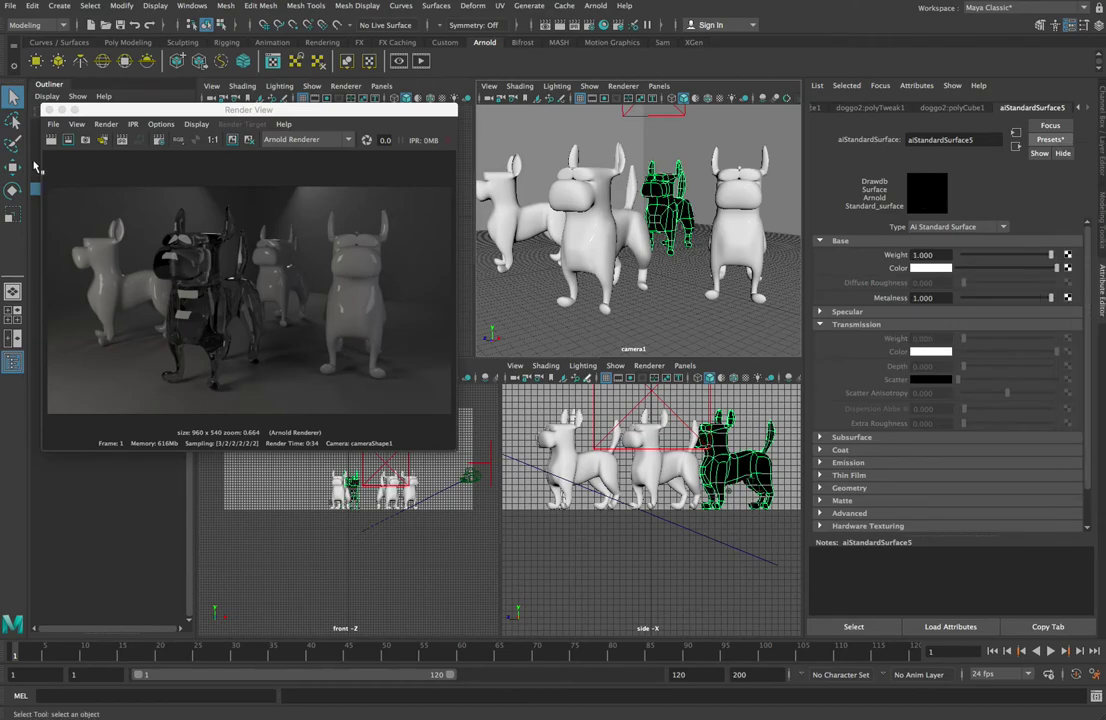
pyautogui.click(52, 143)
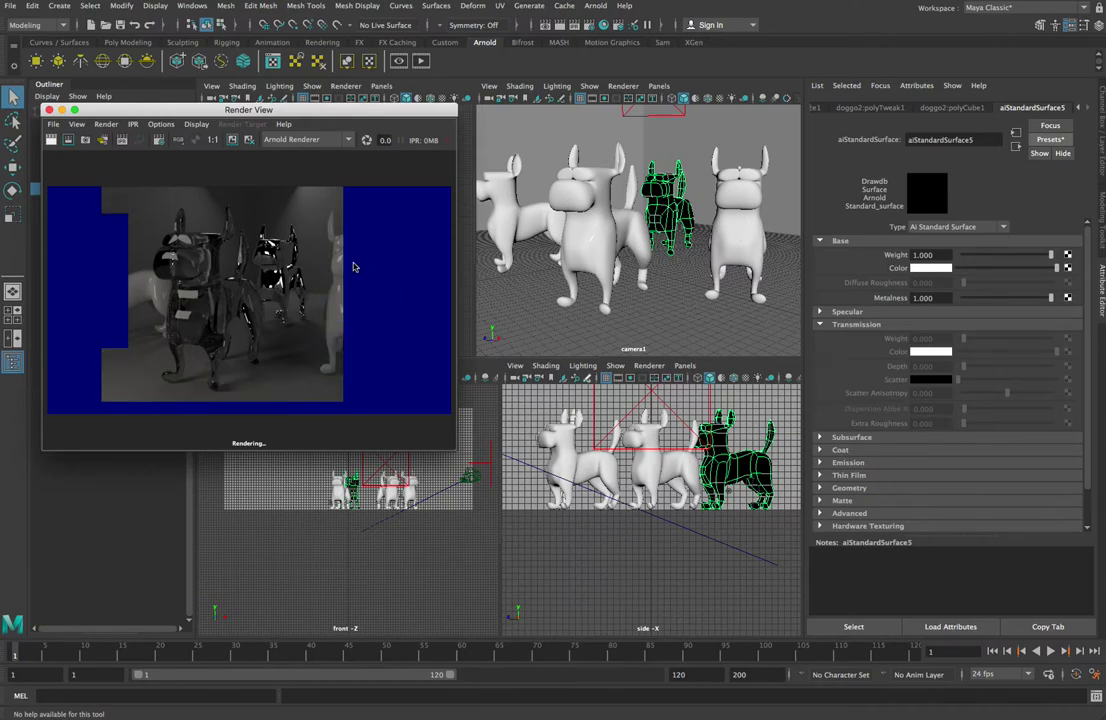
# Delete the aiStandardSurface2 material and its shading group in the Hypershade, and close the Hypershade
pyautogui.click(729, 238)
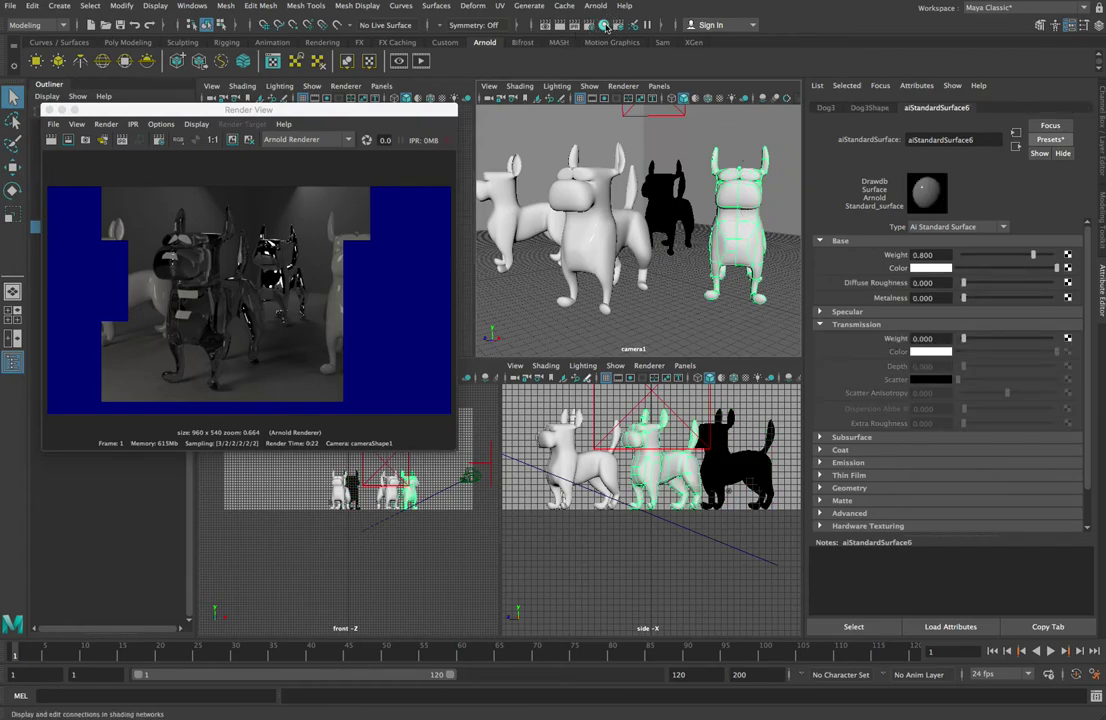
pyautogui.click(605, 26)
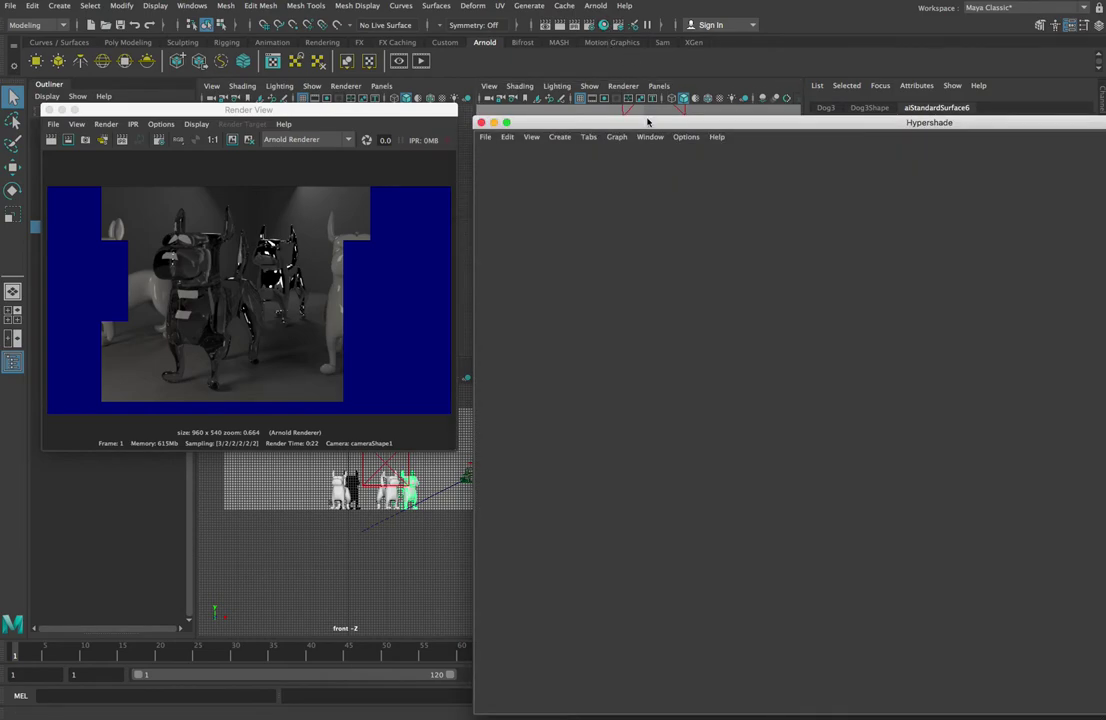
pyautogui.moveTo(647, 116); pyautogui.dragTo(223, 59)
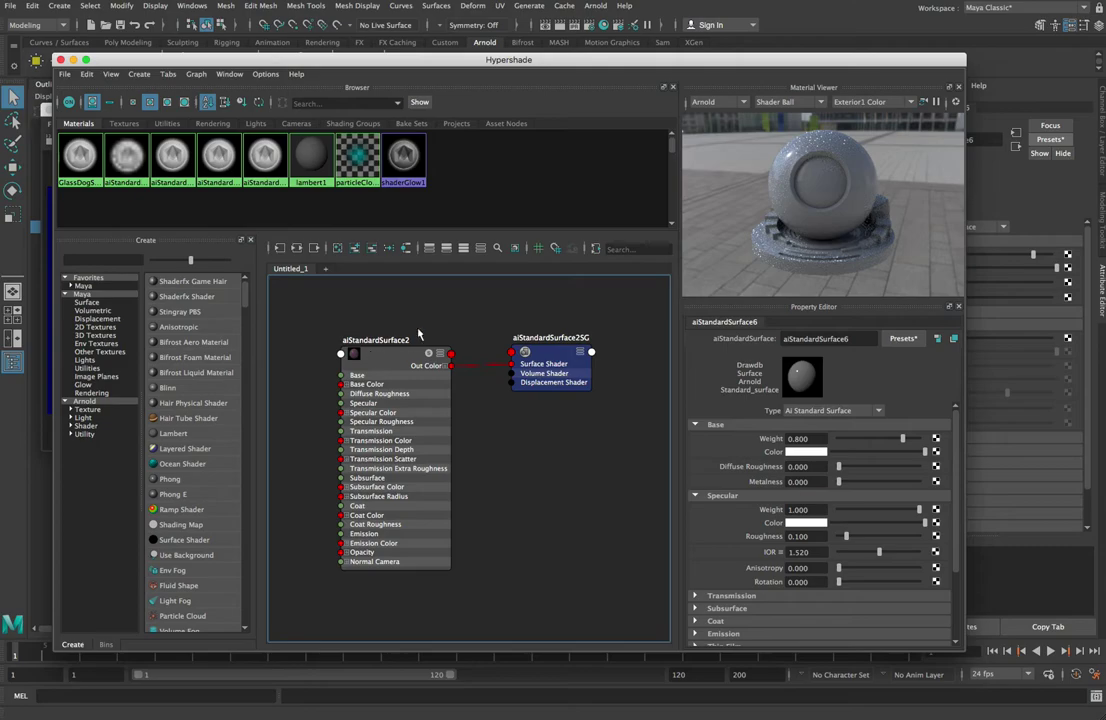
pyautogui.moveTo(420, 350); pyautogui.dragTo(450, 320)
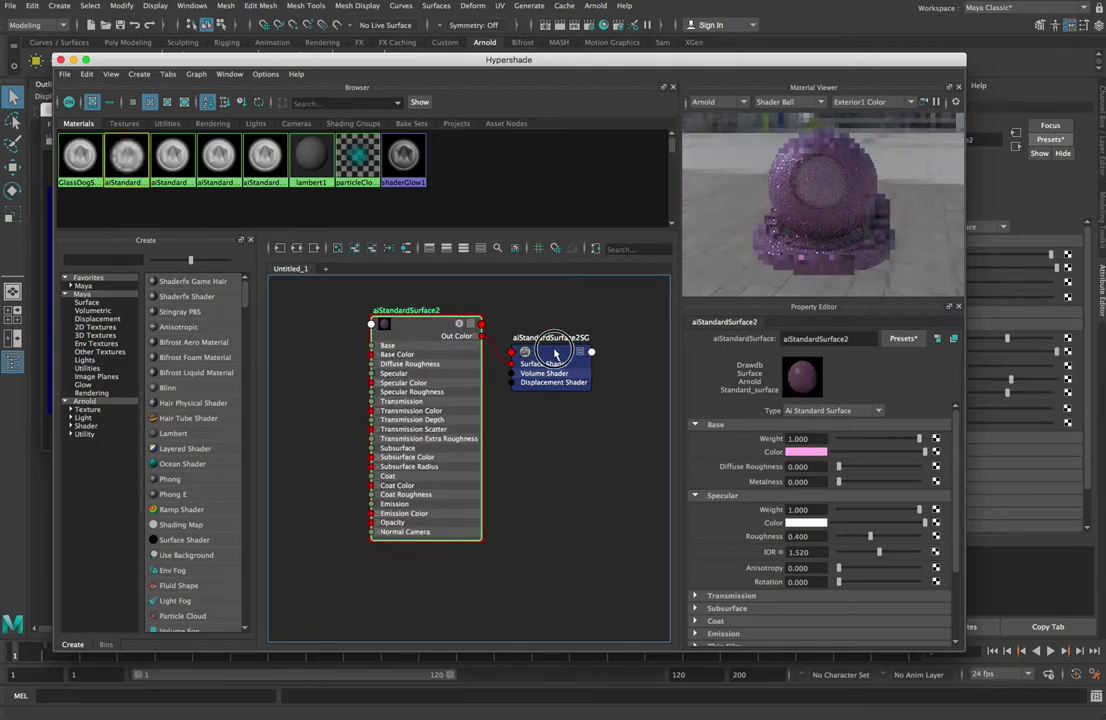
pyautogui.moveTo(555, 353); pyautogui.dragTo(583, 326)
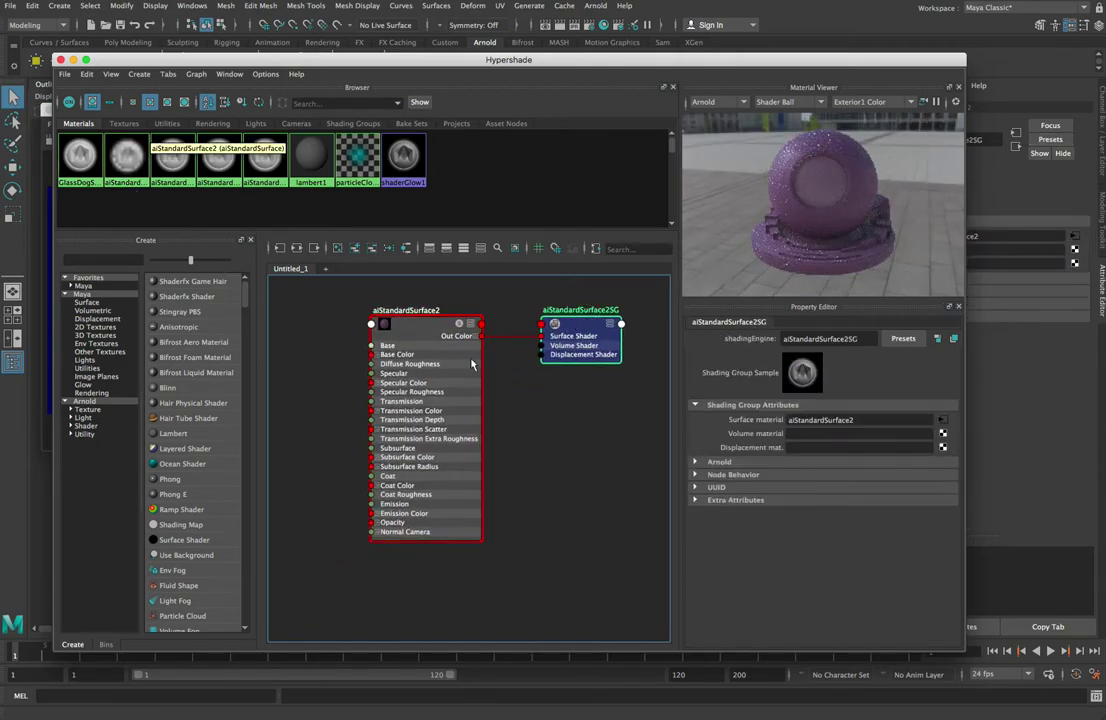
pyautogui.press('Delete')
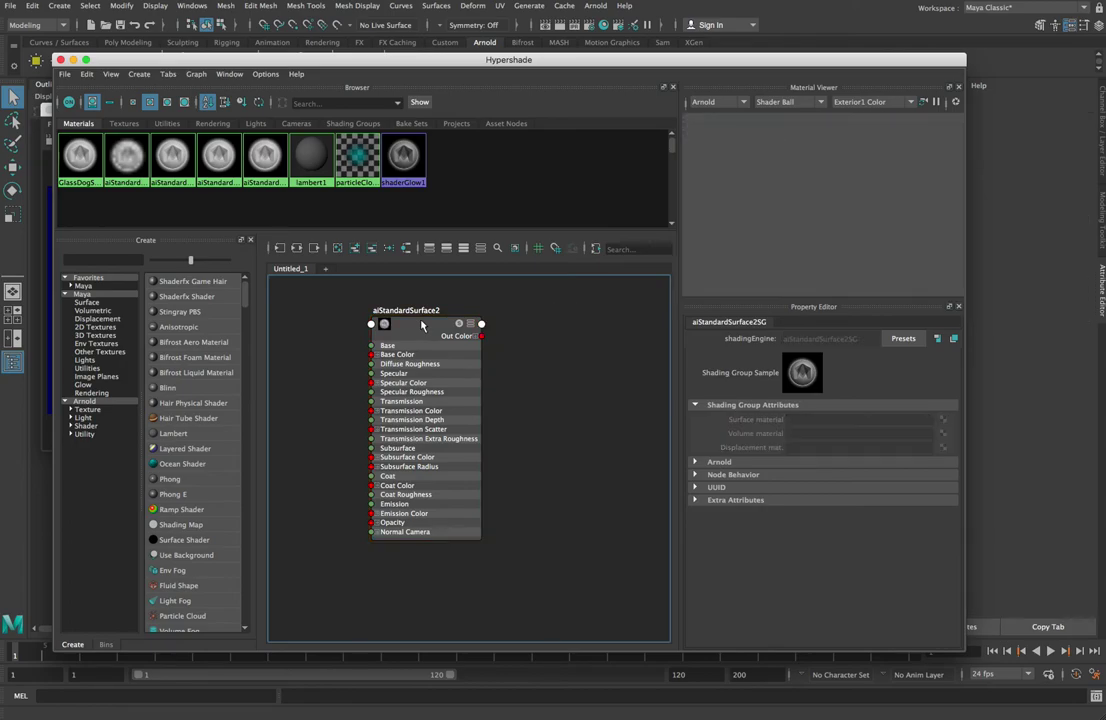
pyautogui.click(421, 325)
pyautogui.press('Delete')
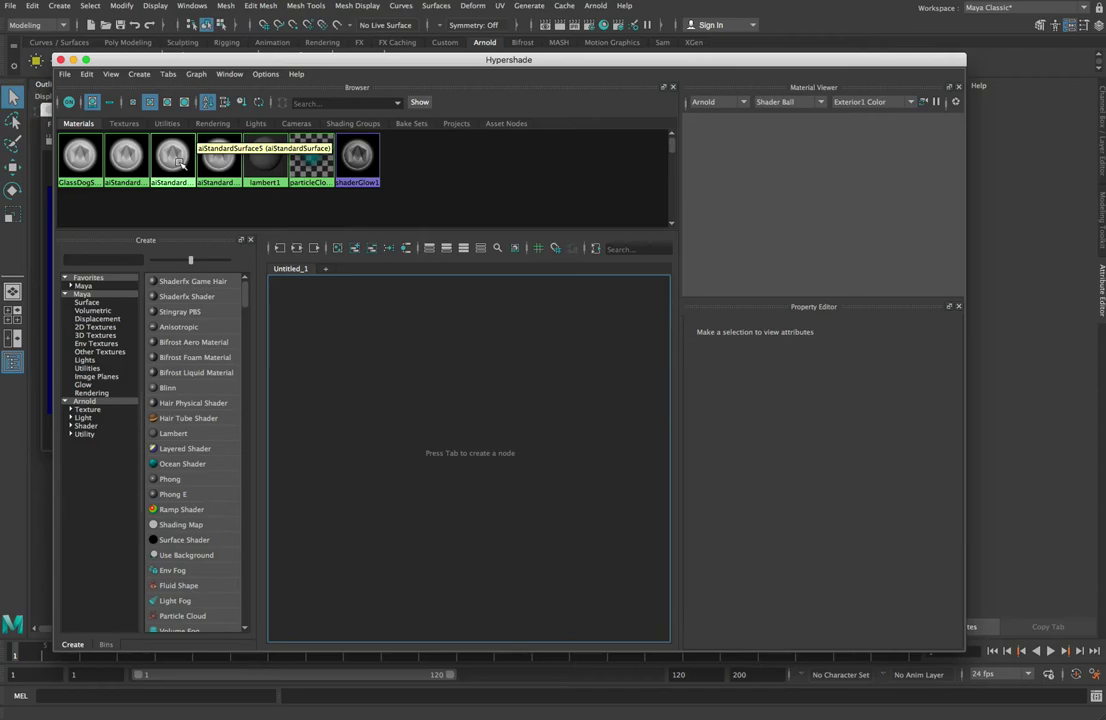
pyautogui.moveTo(225, 59); pyautogui.dragTo(318, 312)
pyautogui.click(153, 314)
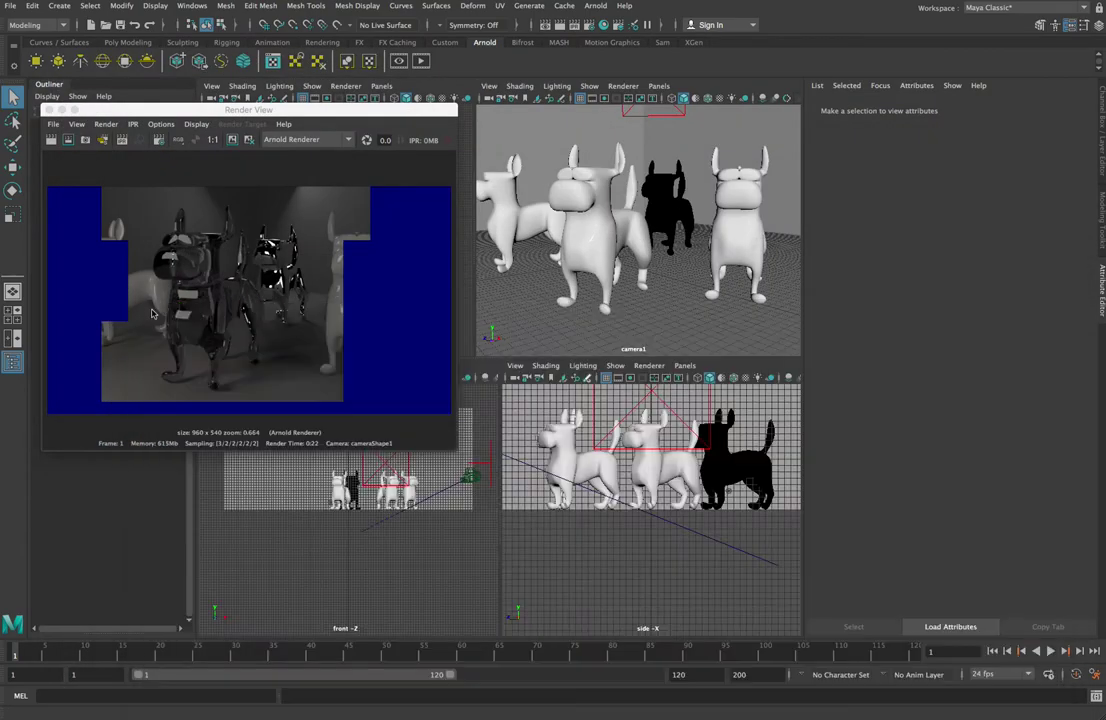
# Reopen the Hypershade with Dog3 selected, and place its aiStandardSurface6 material in the upper part of the node work area
pyautogui.click(738, 220)
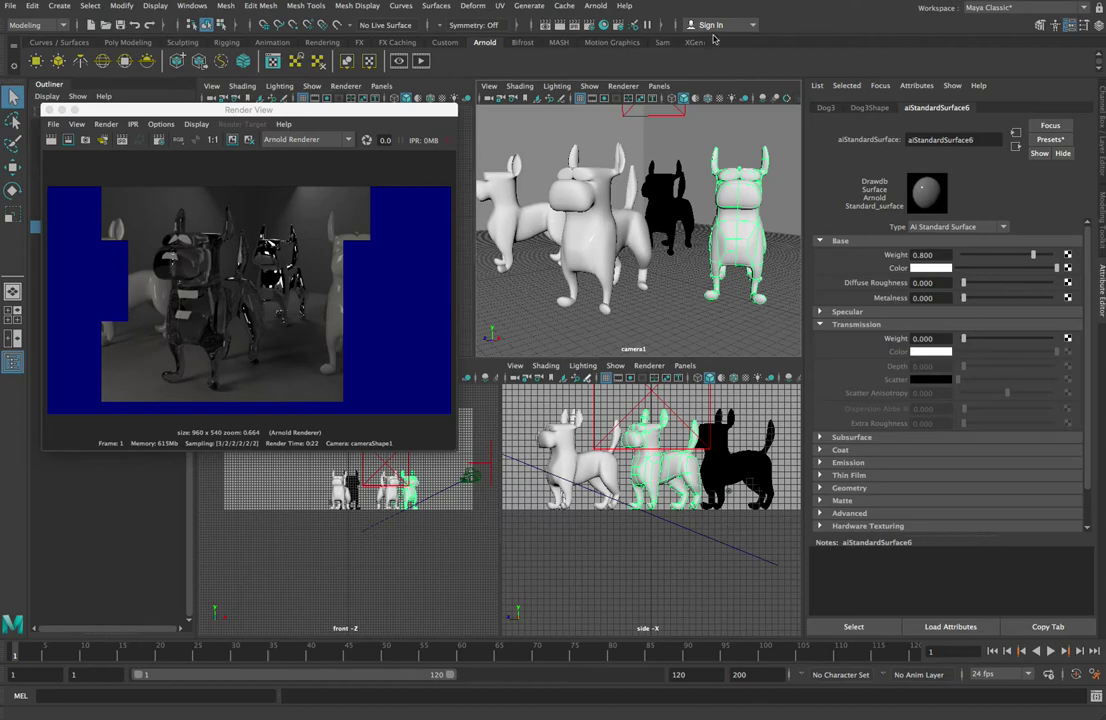
pyautogui.click(605, 26)
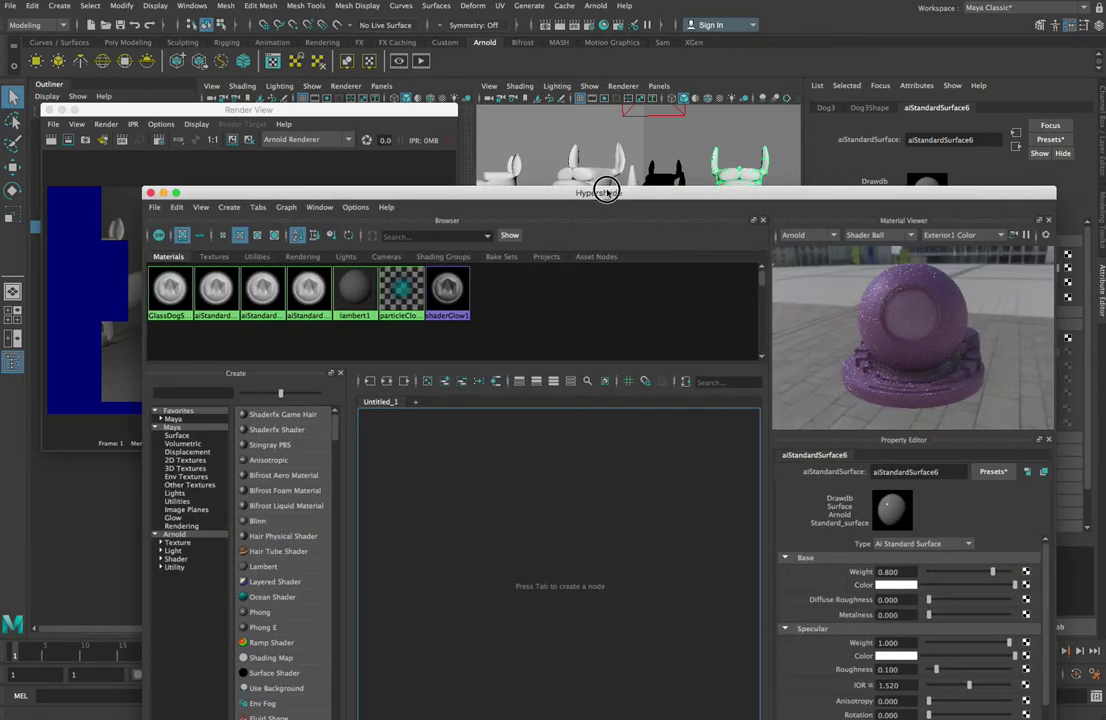
pyautogui.moveTo(605, 188); pyautogui.dragTo(534, 68)
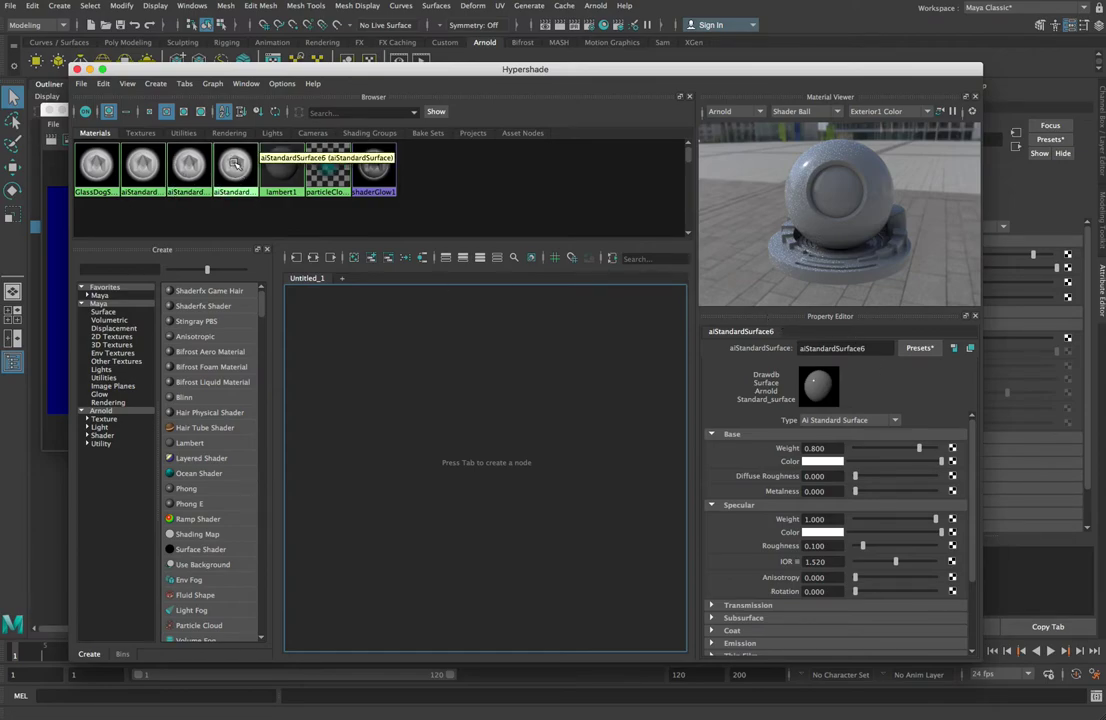
pyautogui.moveTo(235, 163); pyautogui.dragTo(484, 361)
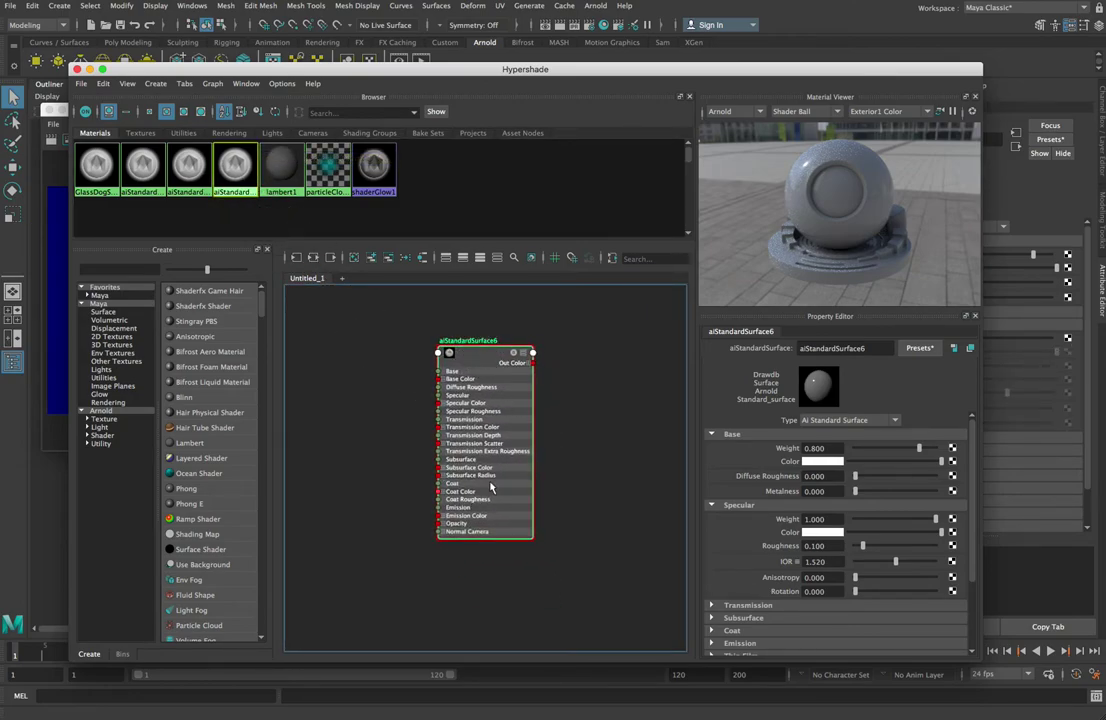
pyautogui.moveTo(475, 360); pyautogui.dragTo(482, 347)
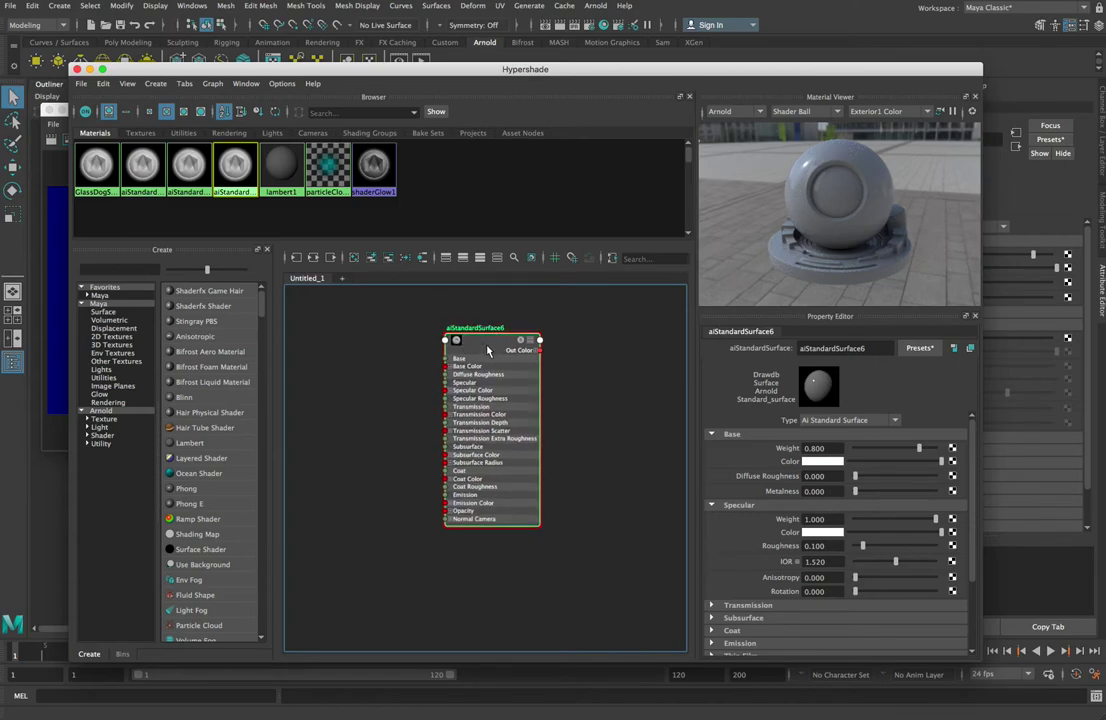
pyautogui.moveTo(487, 350); pyautogui.dragTo(524, 323)
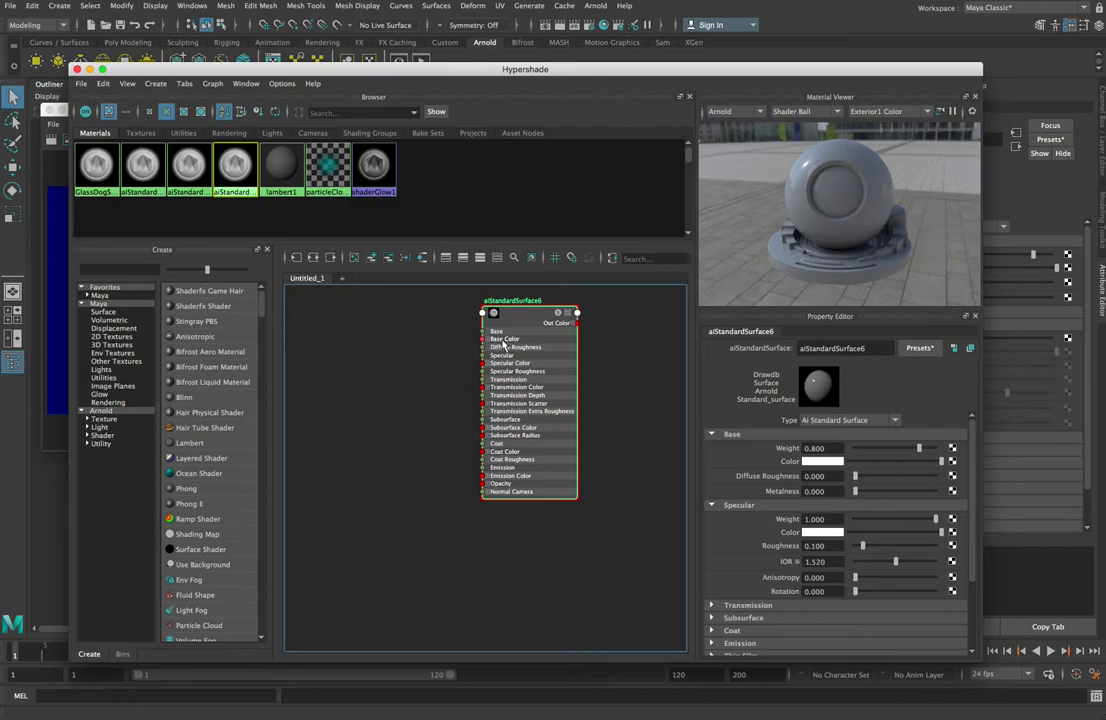
pyautogui.click(489, 343)
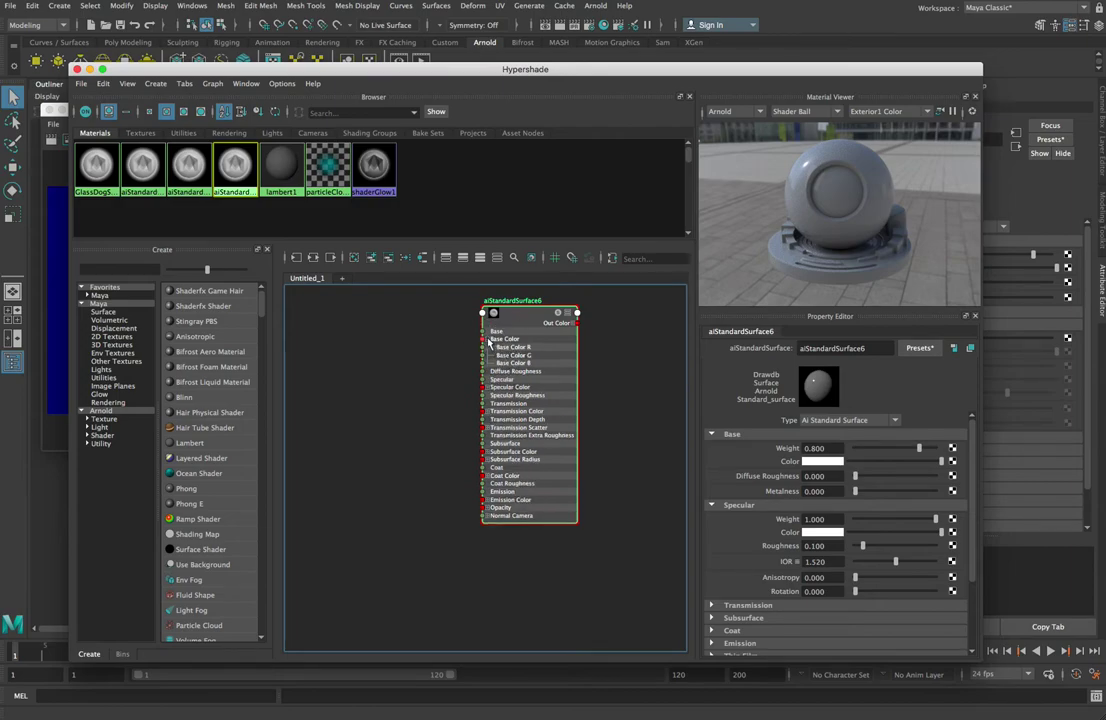
pyautogui.click(489, 343)
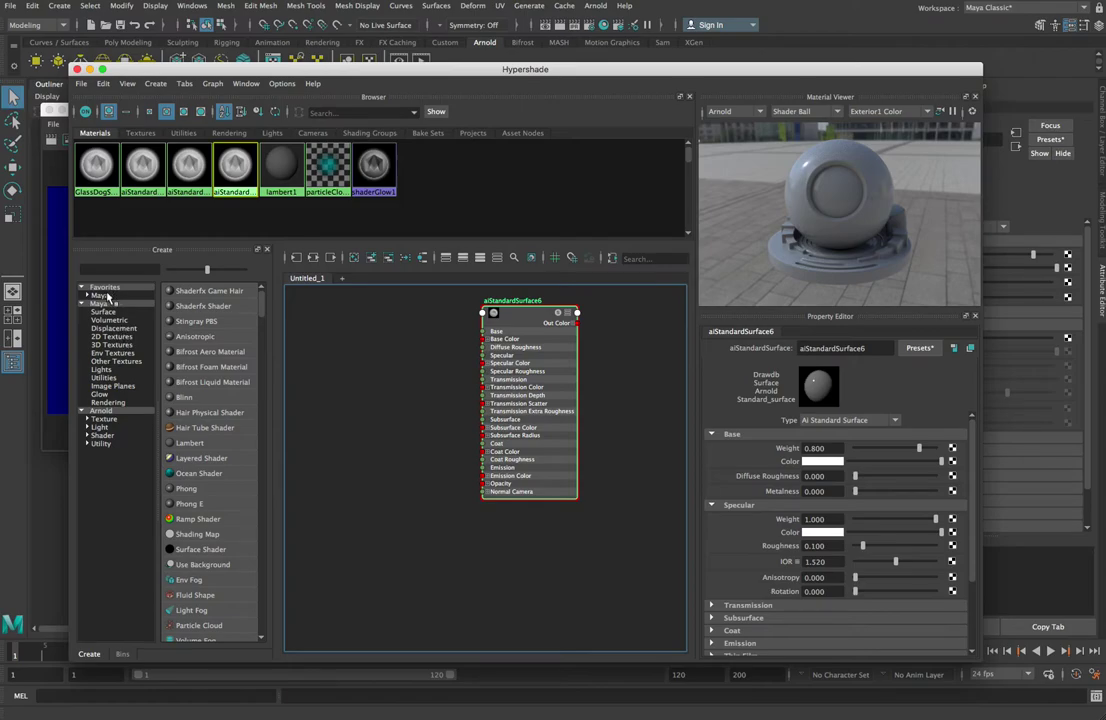
# Create a 2D File texture node with its placement node in the work area below aiStandardSurface6
pyautogui.click(129, 338)
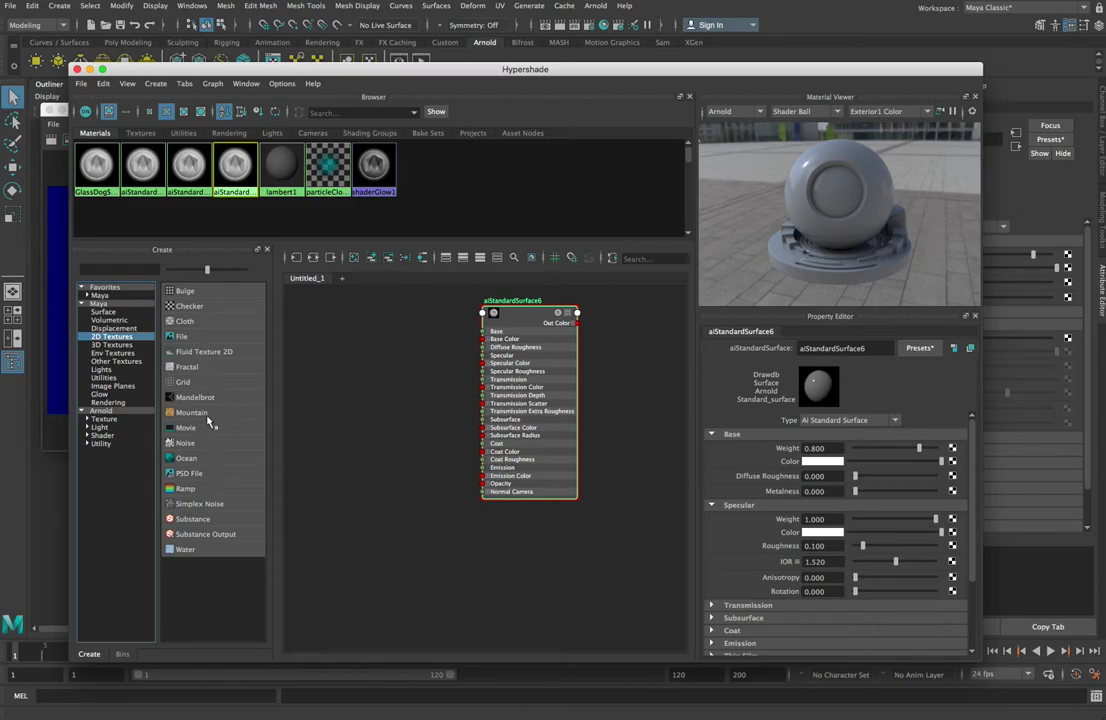
pyautogui.click(195, 338)
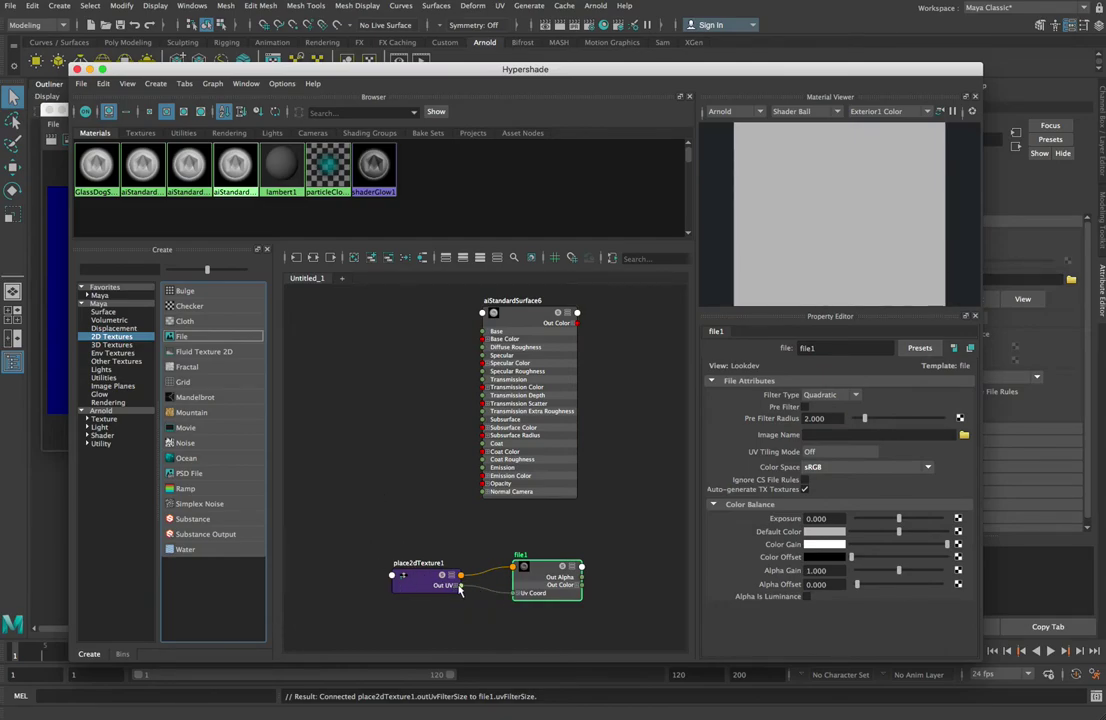
pyautogui.click(540, 575)
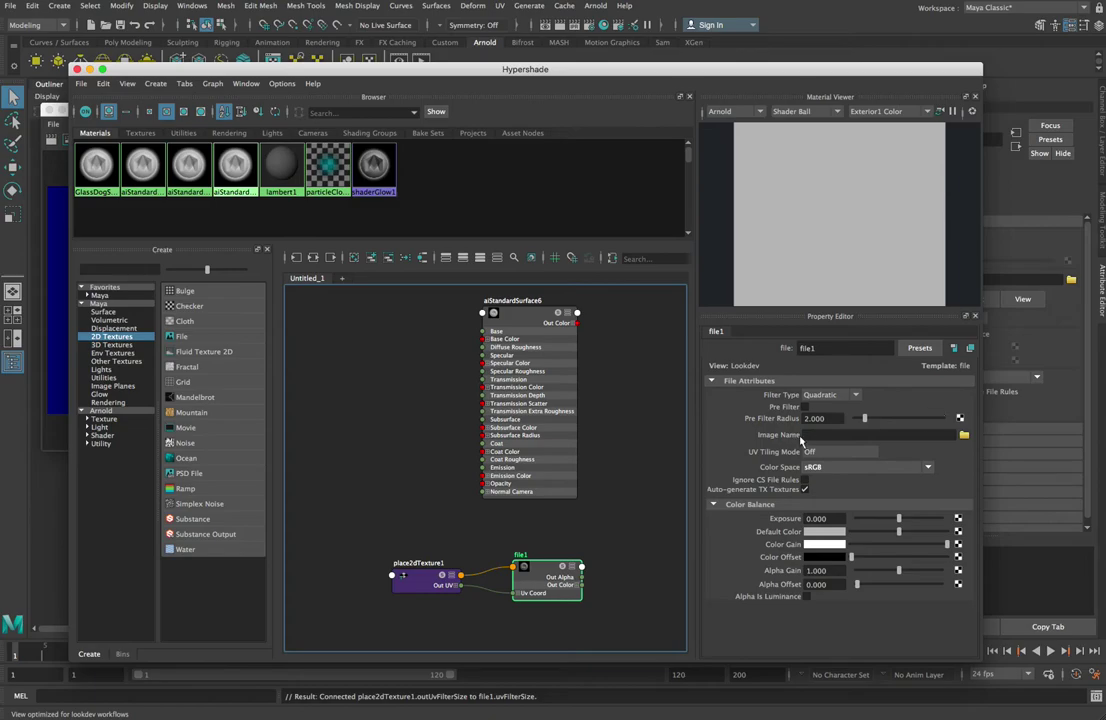
pyautogui.click(420, 578)
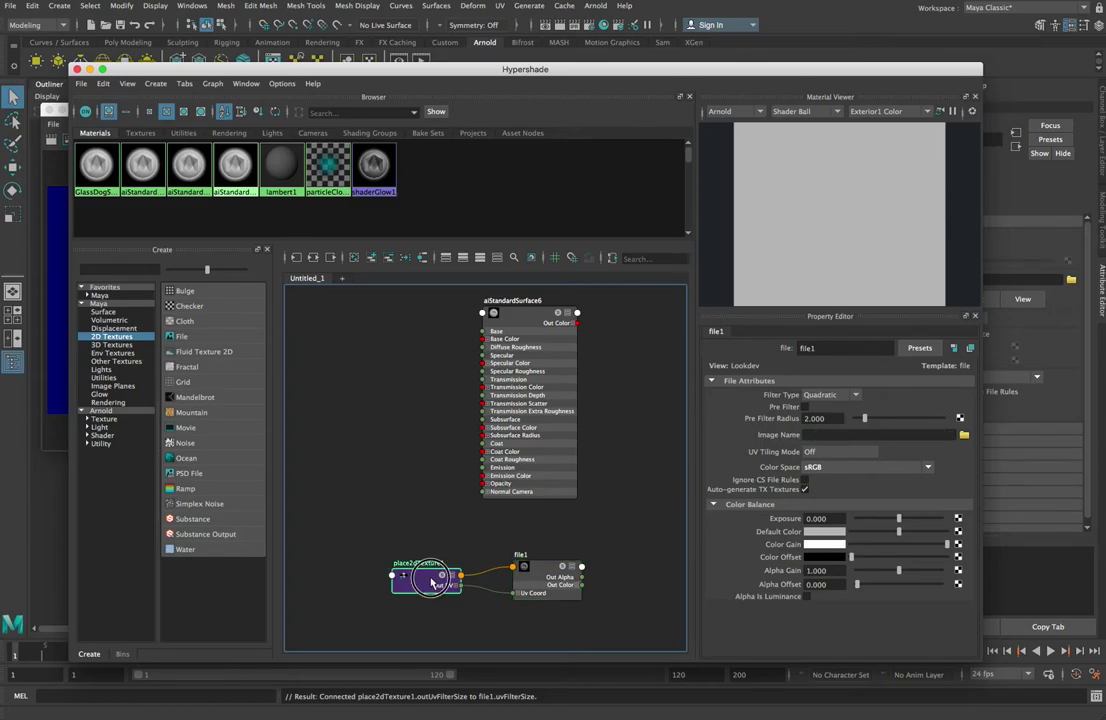
pyautogui.click(528, 305)
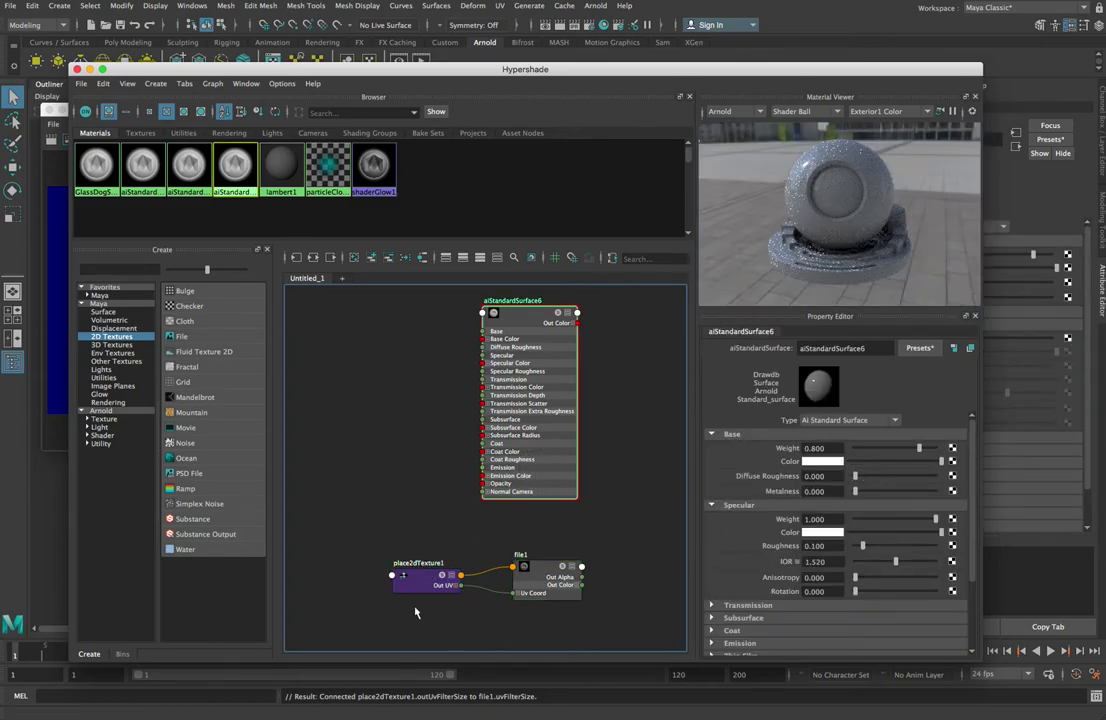
# Load dog-front.jpg from the sourceimages folder as the image of the file1 texture
pyautogui.click(545, 572)
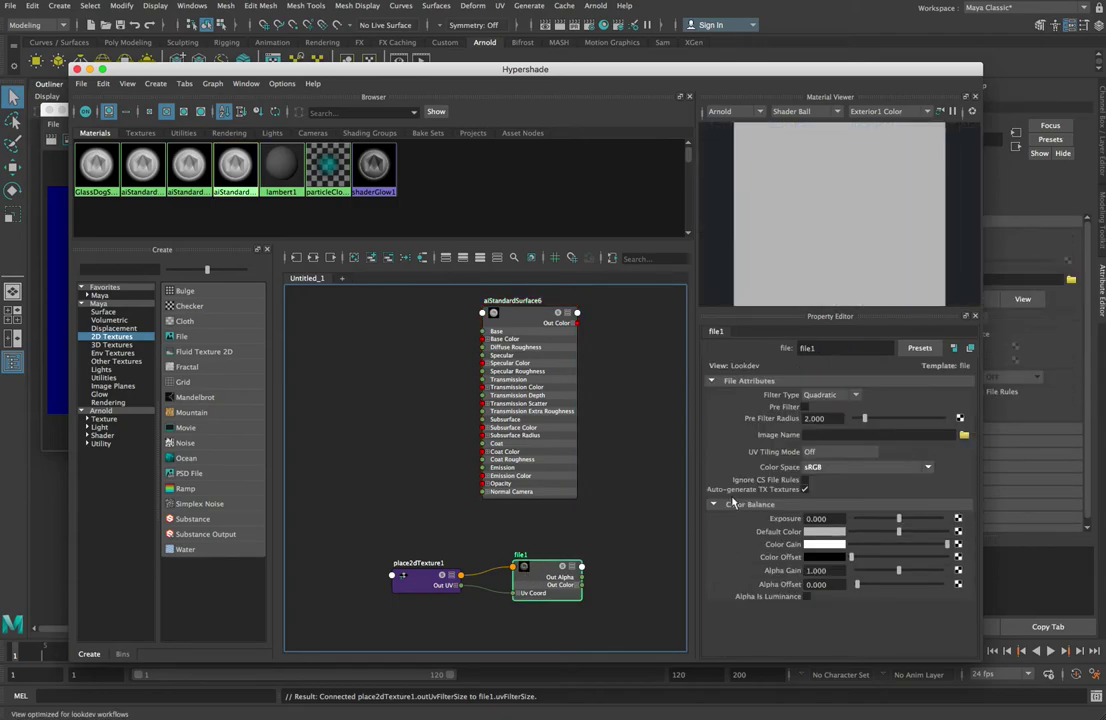
pyautogui.click(966, 437)
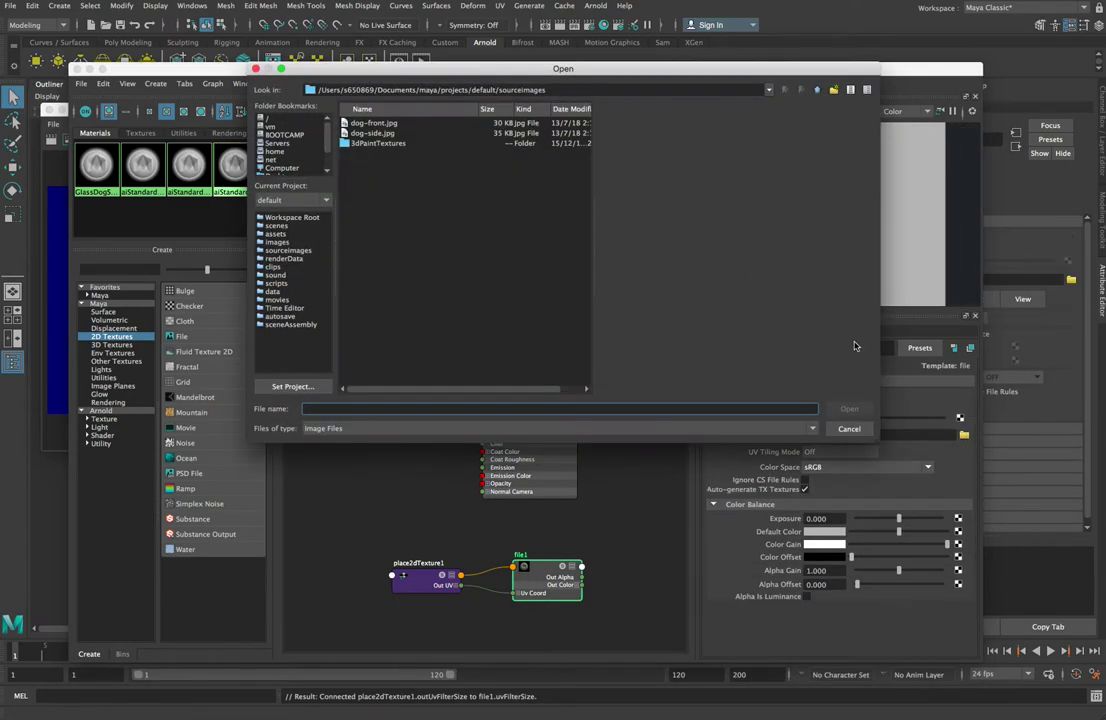
pyautogui.click(392, 123)
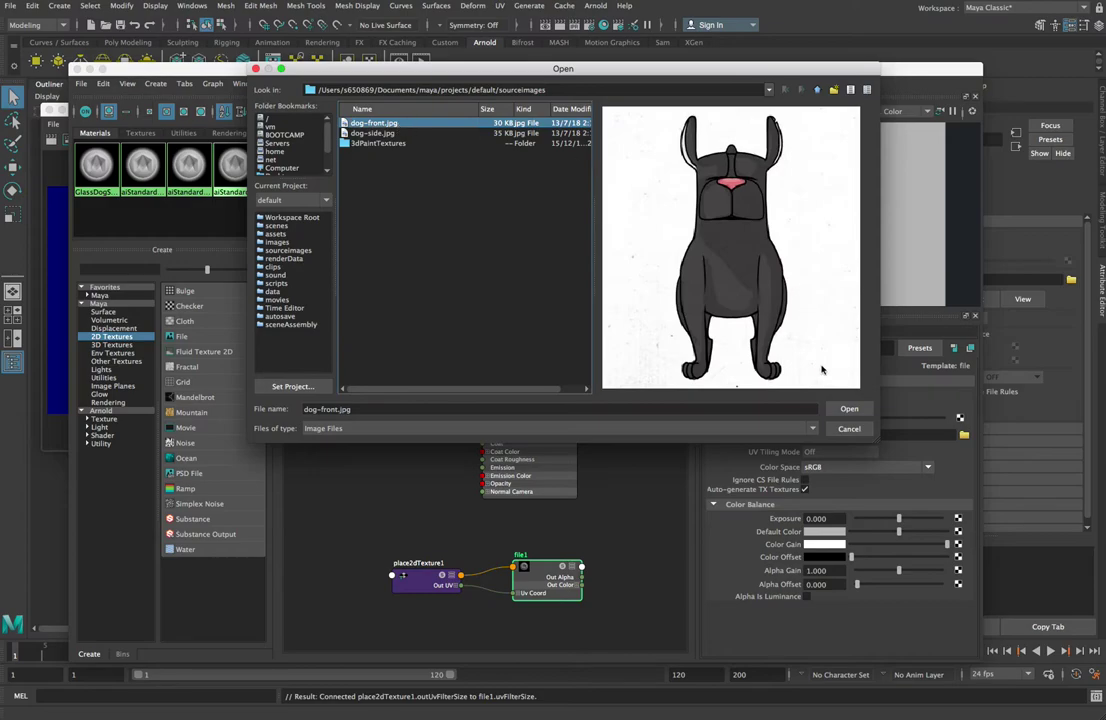
pyautogui.click(848, 410)
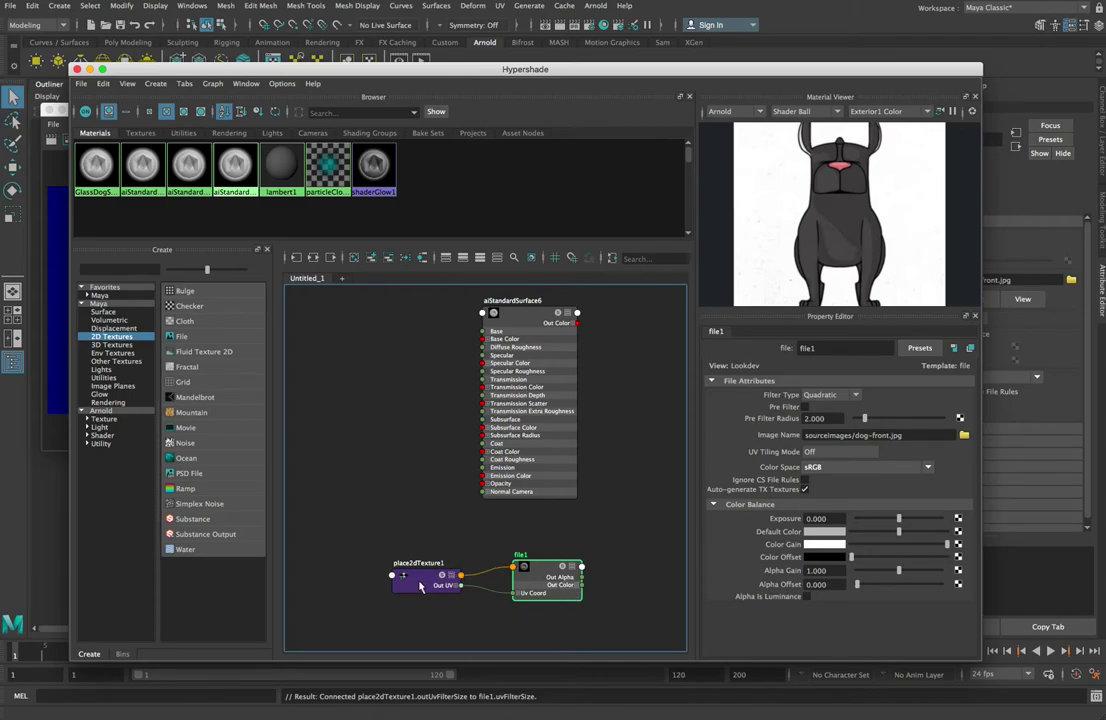
# Move the placement and file nodes beside the material, and connect file1's Out Color to aiStandardSurface6's Base Color
pyautogui.moveTo(425, 578); pyautogui.dragTo(339, 527)
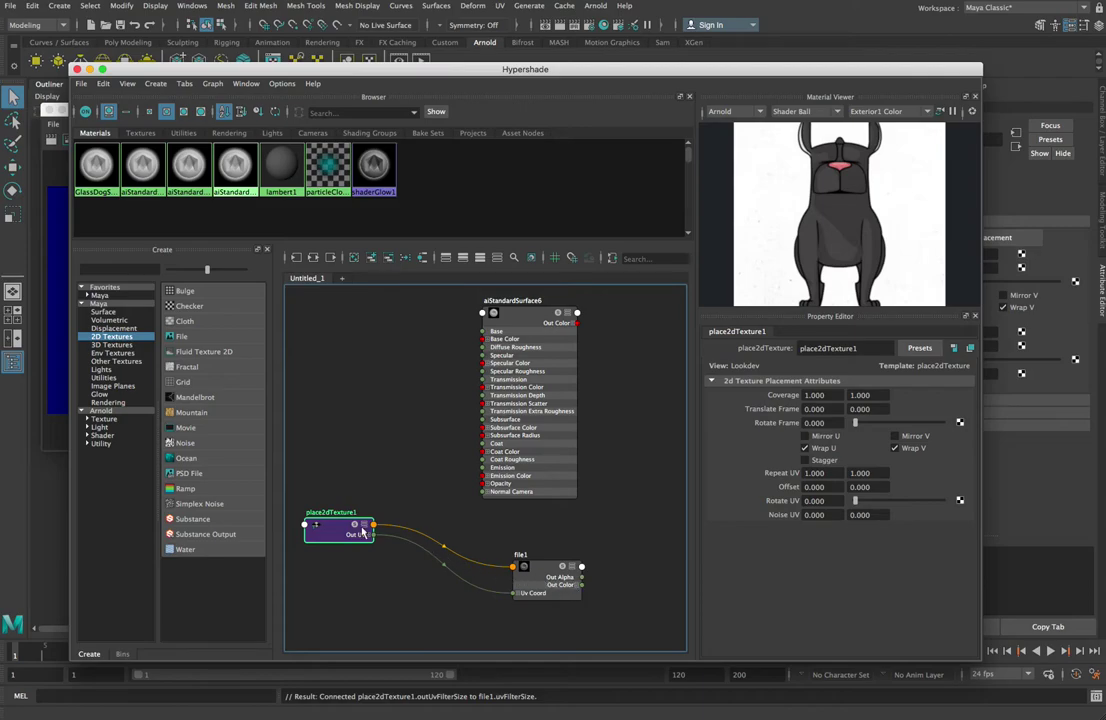
pyautogui.moveTo(543, 576); pyautogui.dragTo(389, 370)
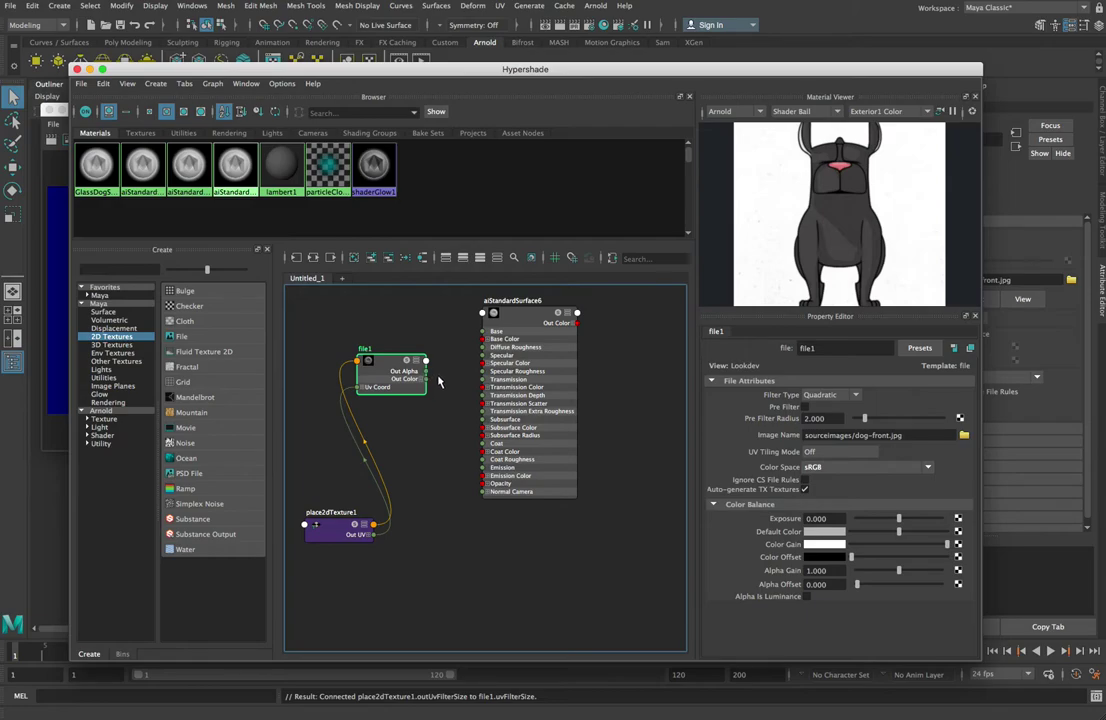
pyautogui.moveTo(427, 382); pyautogui.dragTo(465, 355)
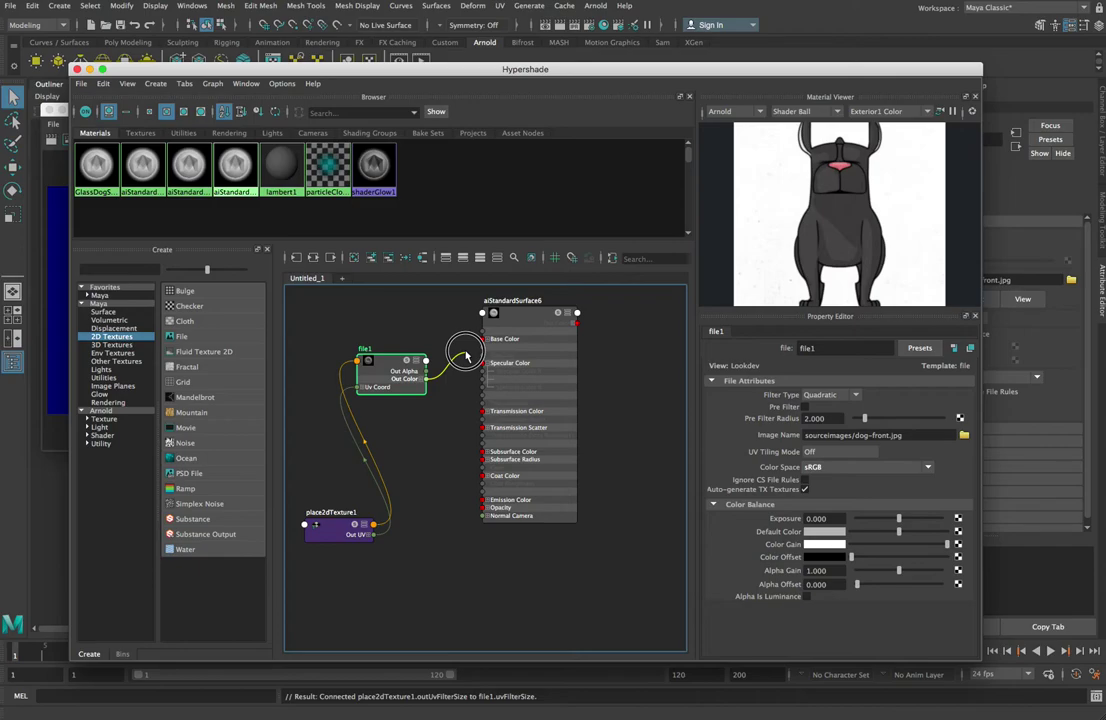
pyautogui.moveTo(465, 355); pyautogui.dragTo(482, 341)
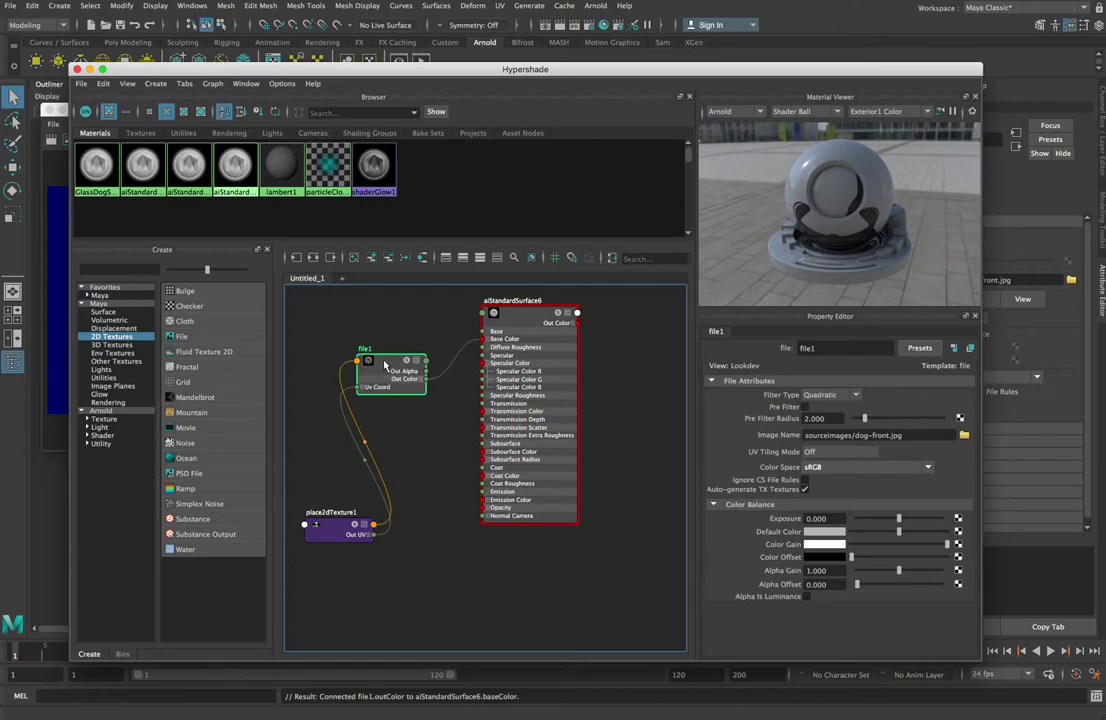
# Delete the file1 texture and its place2dTexture1 node from the shader network
pyautogui.press('Delete')
pyautogui.click(336, 533)
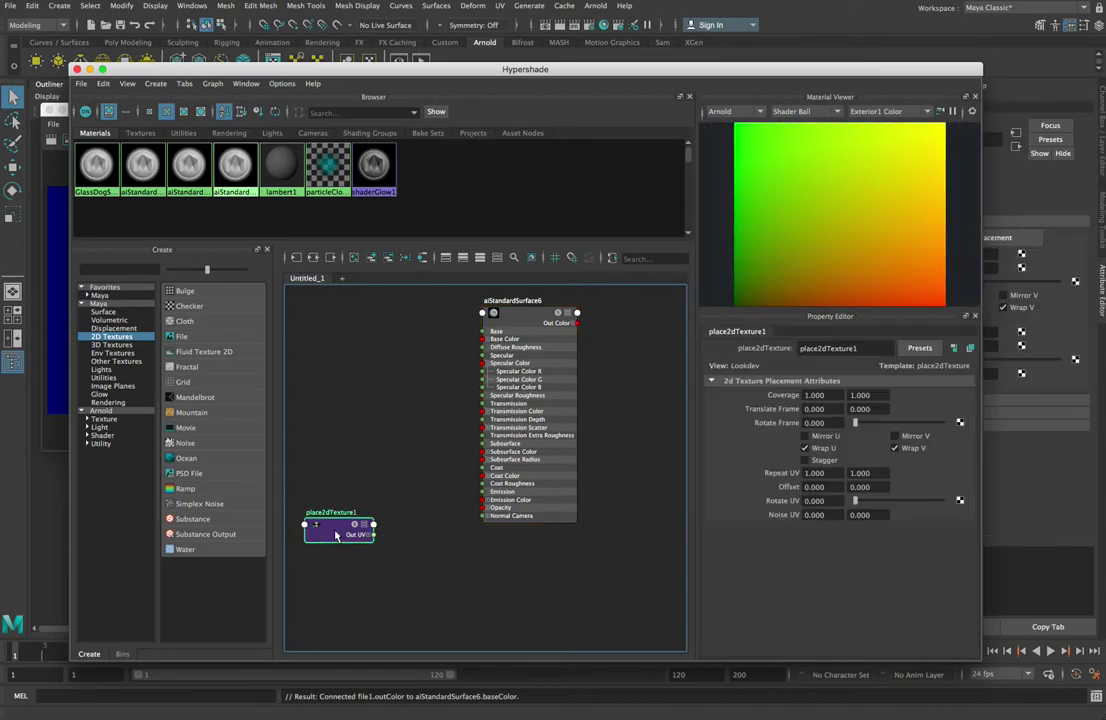
pyautogui.press('Delete')
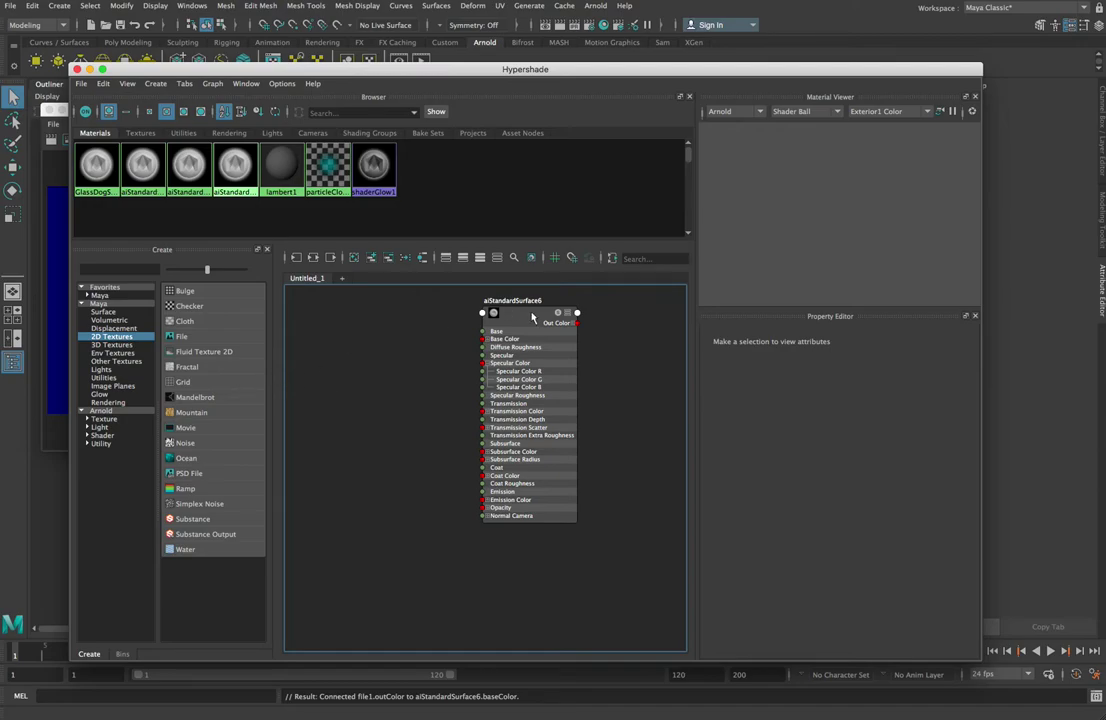
# Create a 3D Marble texture, arrange its nodes beside the material, and connect its Out Color to aiStandardSurface6's Base Color
pyautogui.click(116, 345)
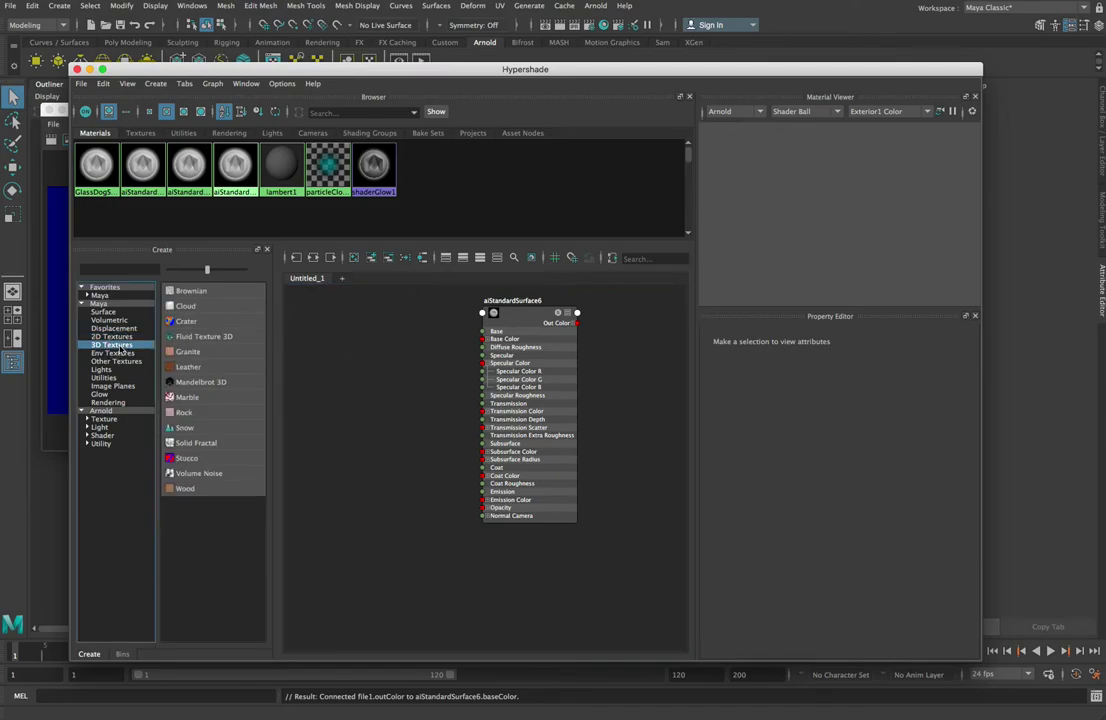
pyautogui.click(188, 398)
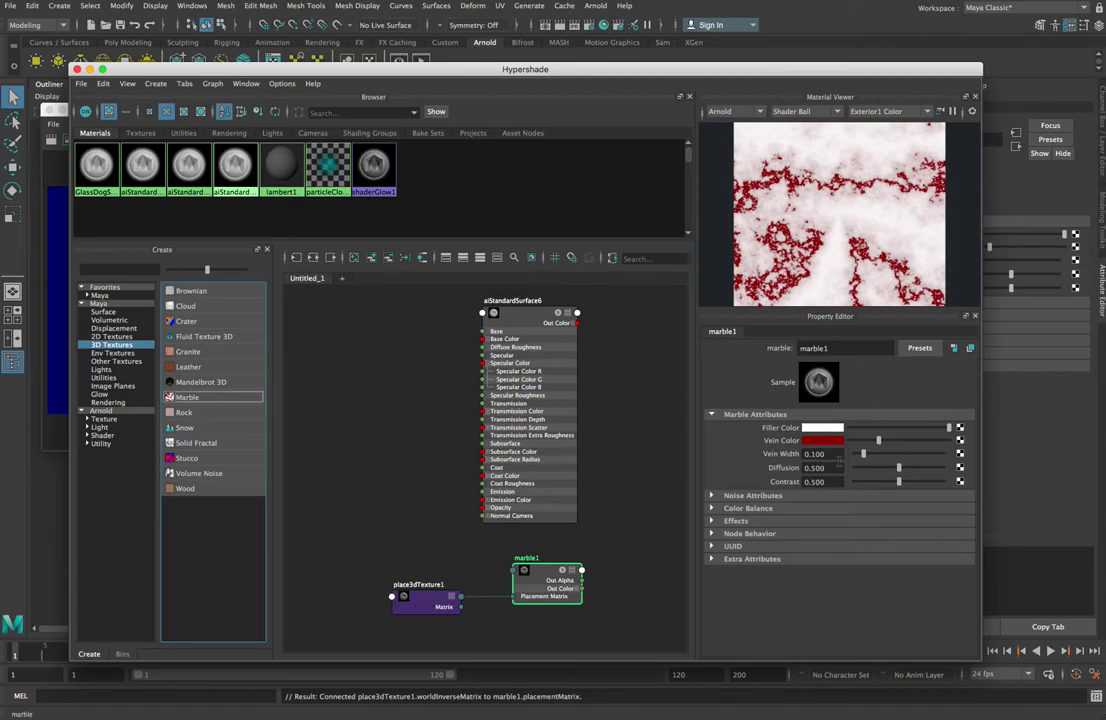
pyautogui.moveTo(440, 600); pyautogui.dragTo(374, 569)
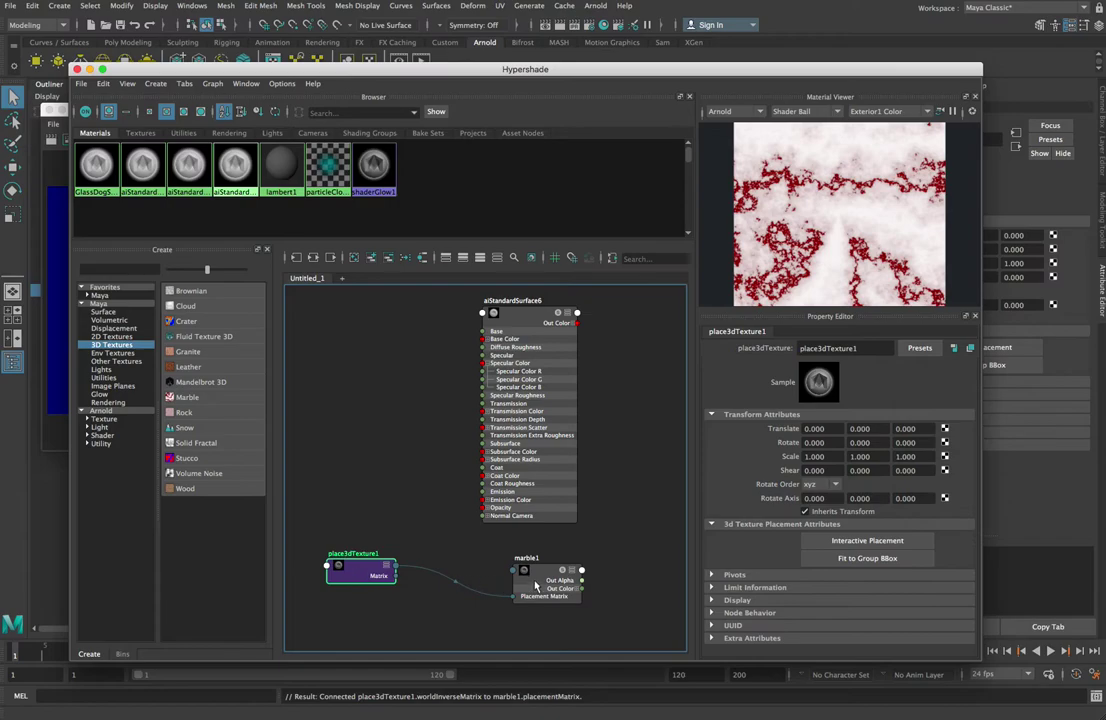
pyautogui.moveTo(535, 585); pyautogui.dragTo(357, 357)
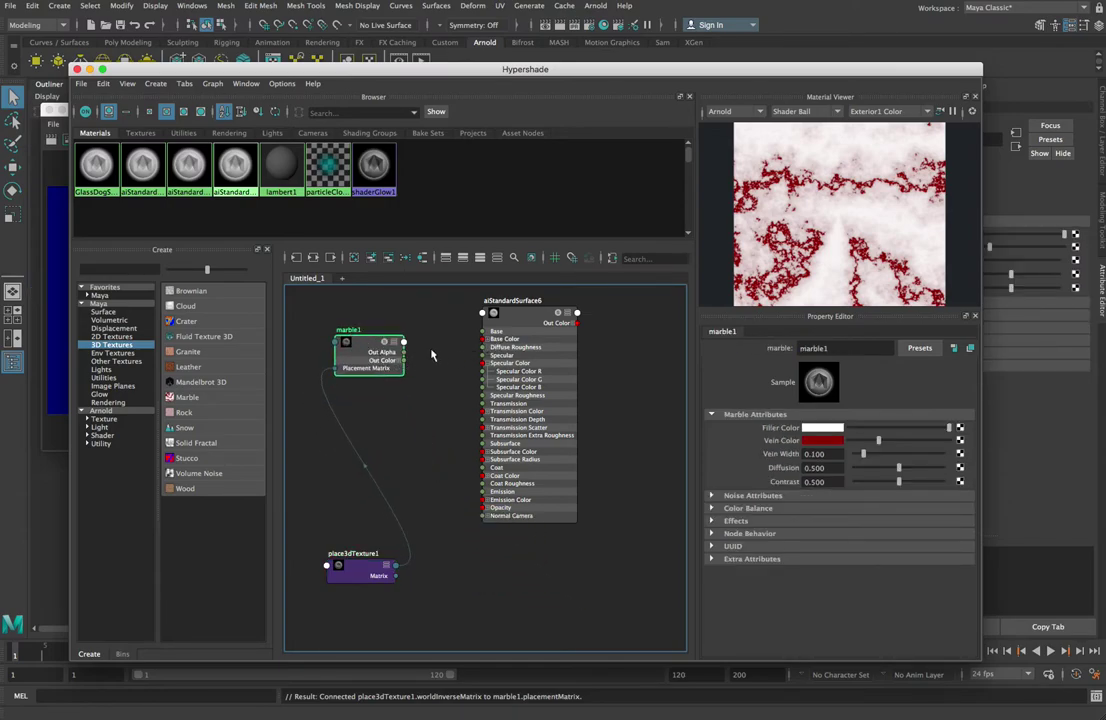
pyautogui.moveTo(403, 360); pyautogui.dragTo(485, 339)
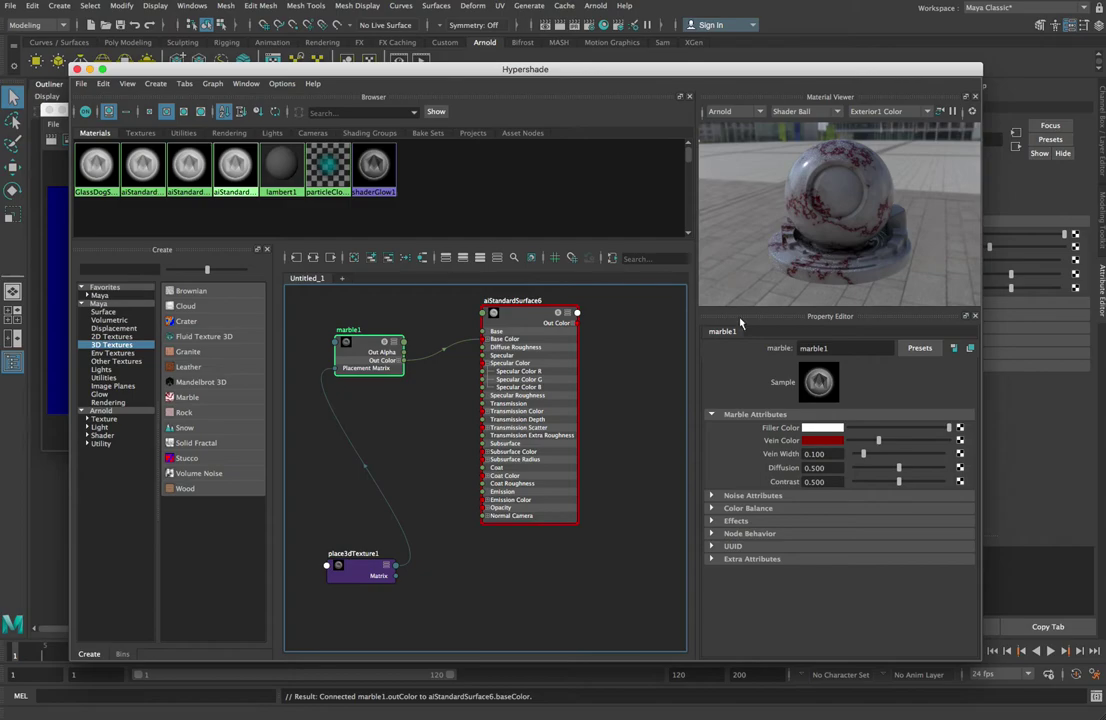
# Set the marble texture's filler color to dark green and its vein color to light green, using the color history swatches
pyautogui.click(550, 318)
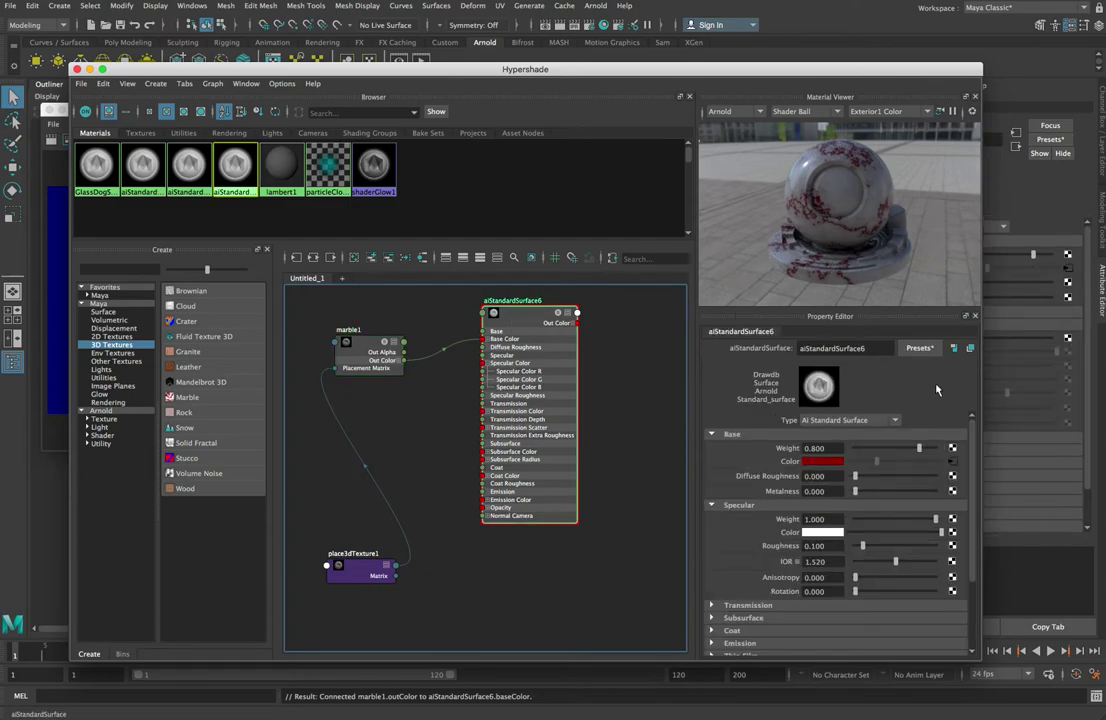
pyautogui.scroll(-2, 757, 461)
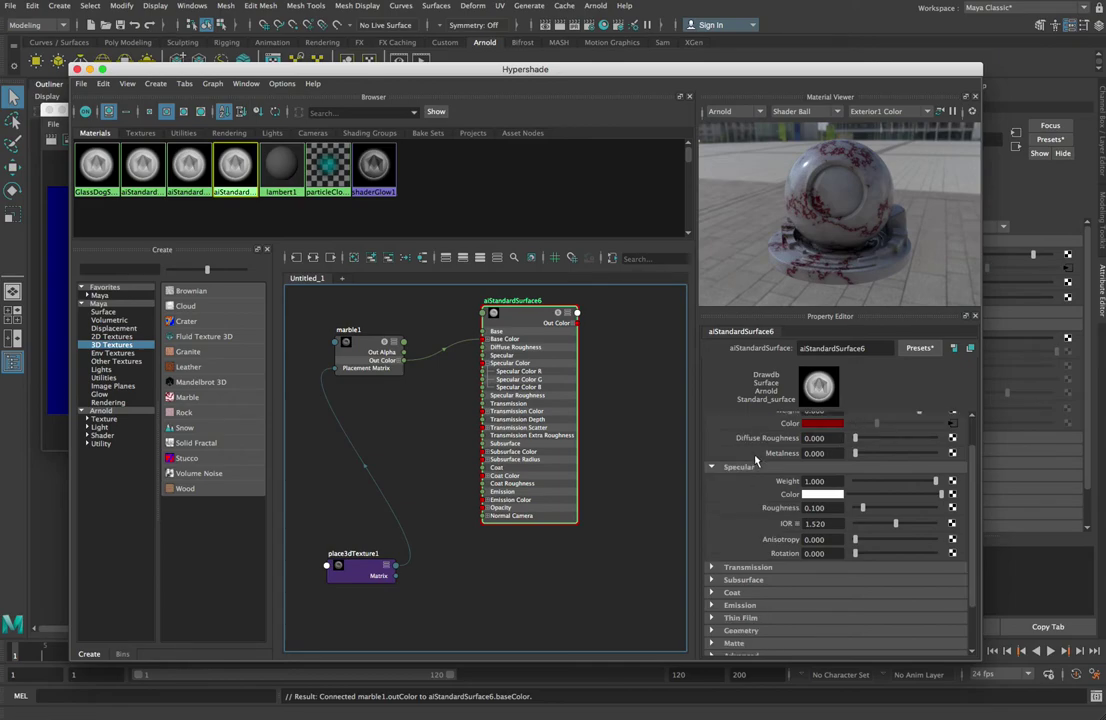
pyautogui.scroll(-3, 757, 461)
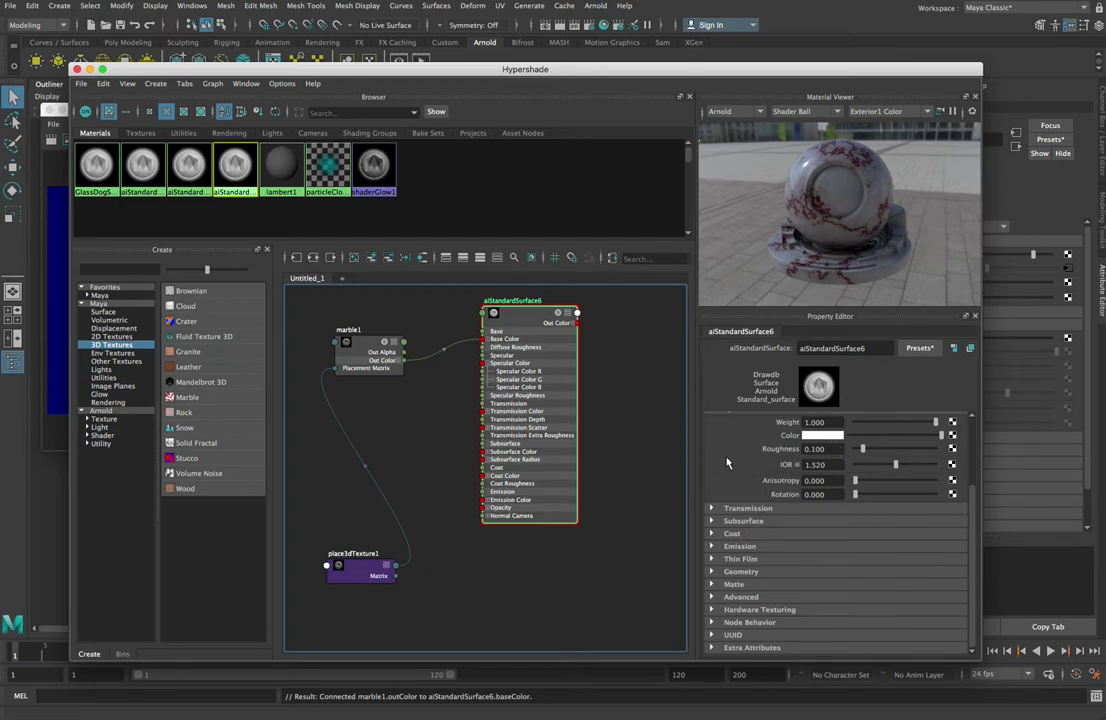
pyautogui.click(357, 359)
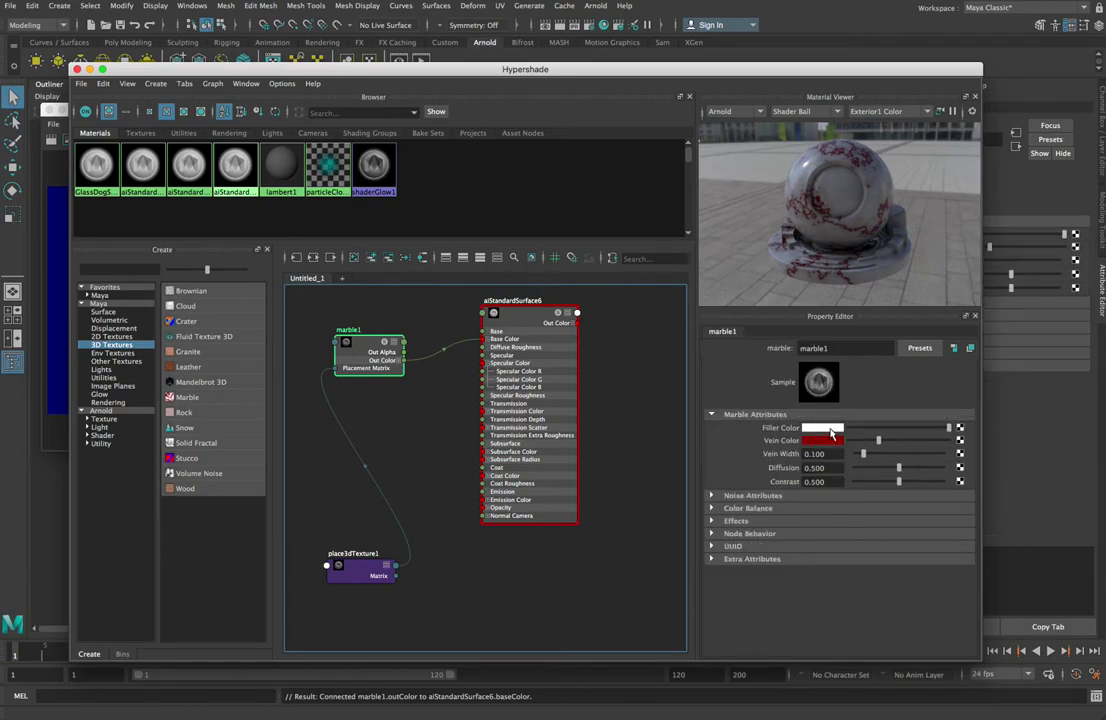
pyautogui.click(823, 427)
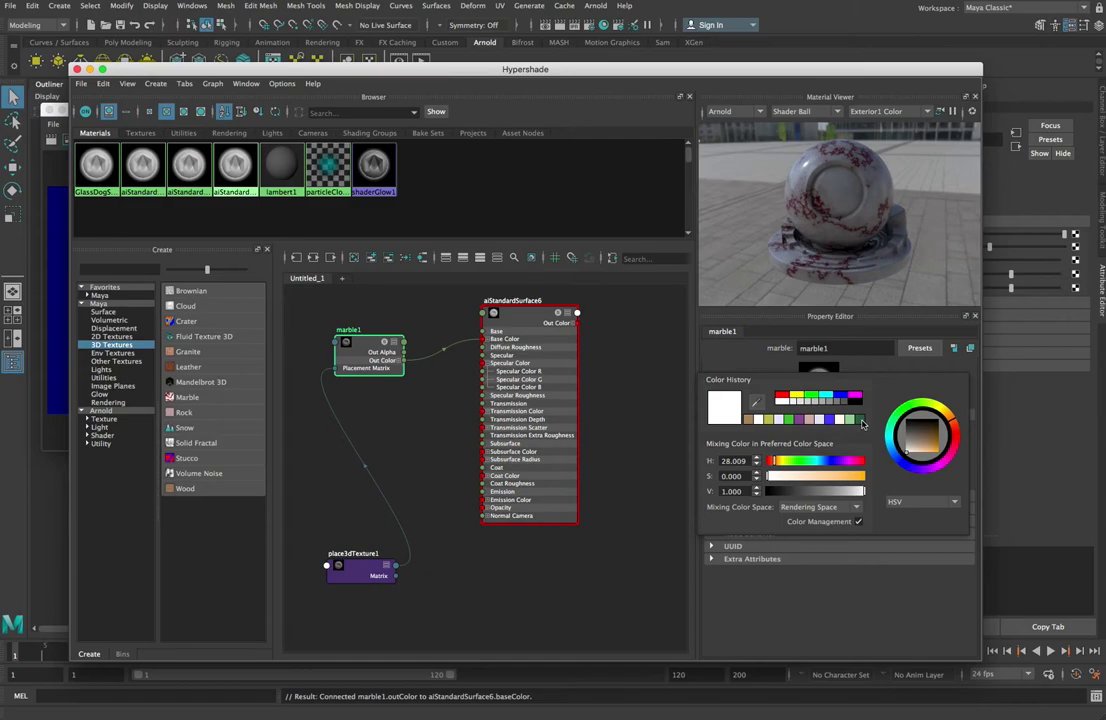
pyautogui.click(861, 421)
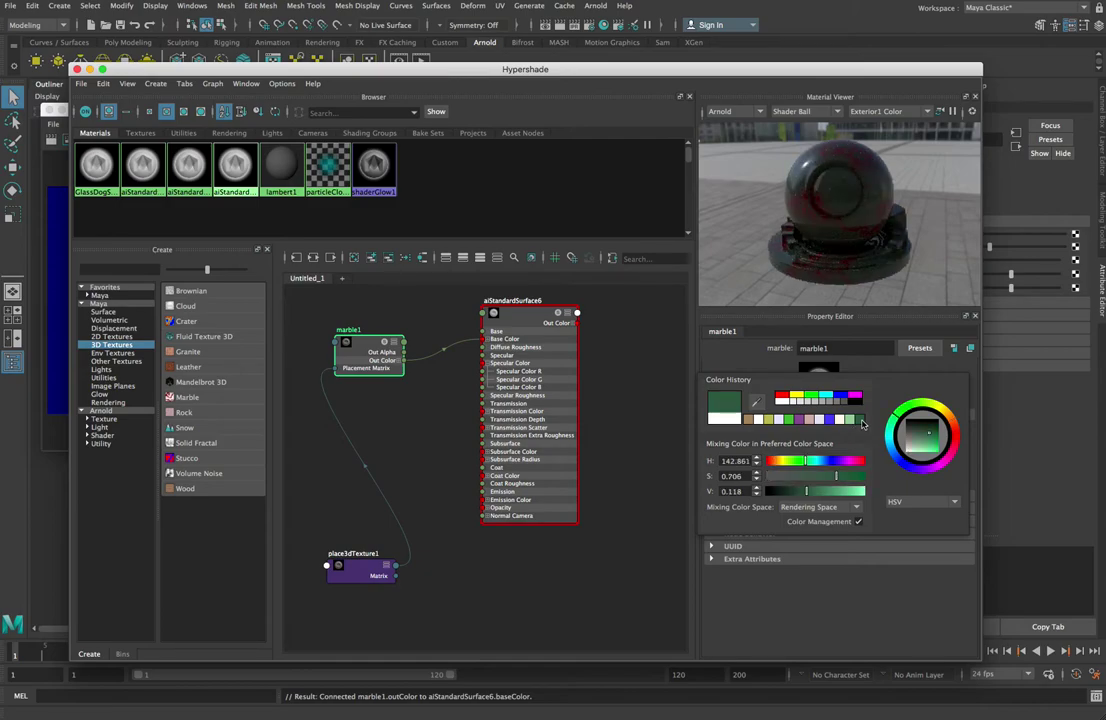
pyautogui.click(823, 442)
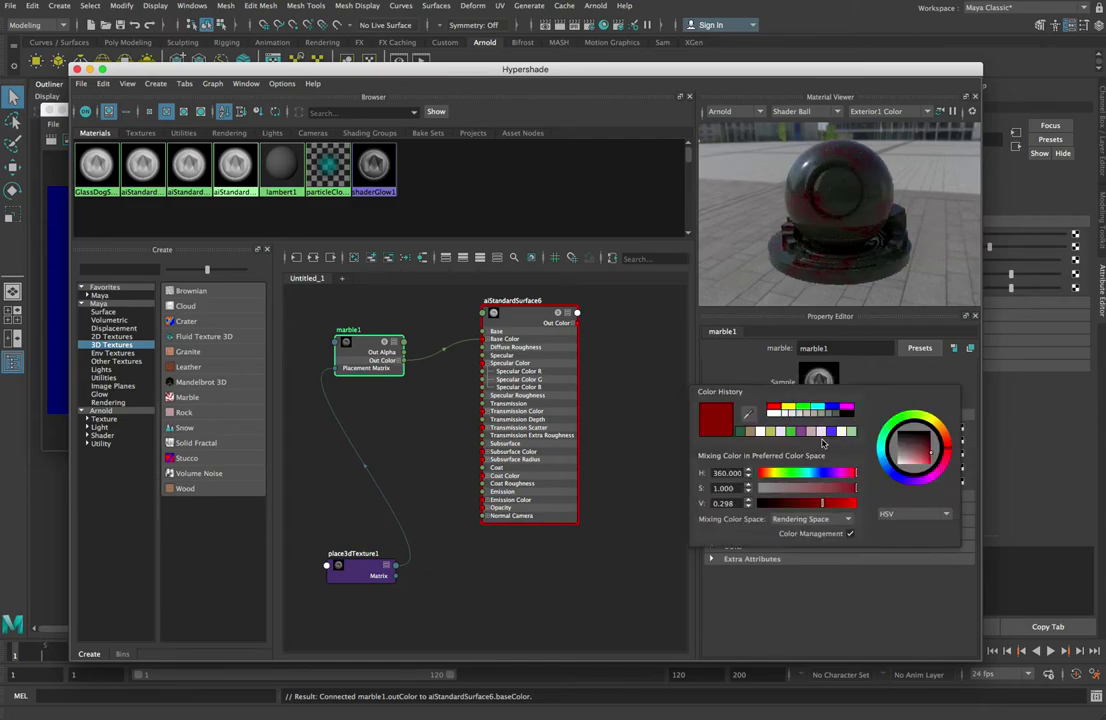
pyautogui.click(851, 432)
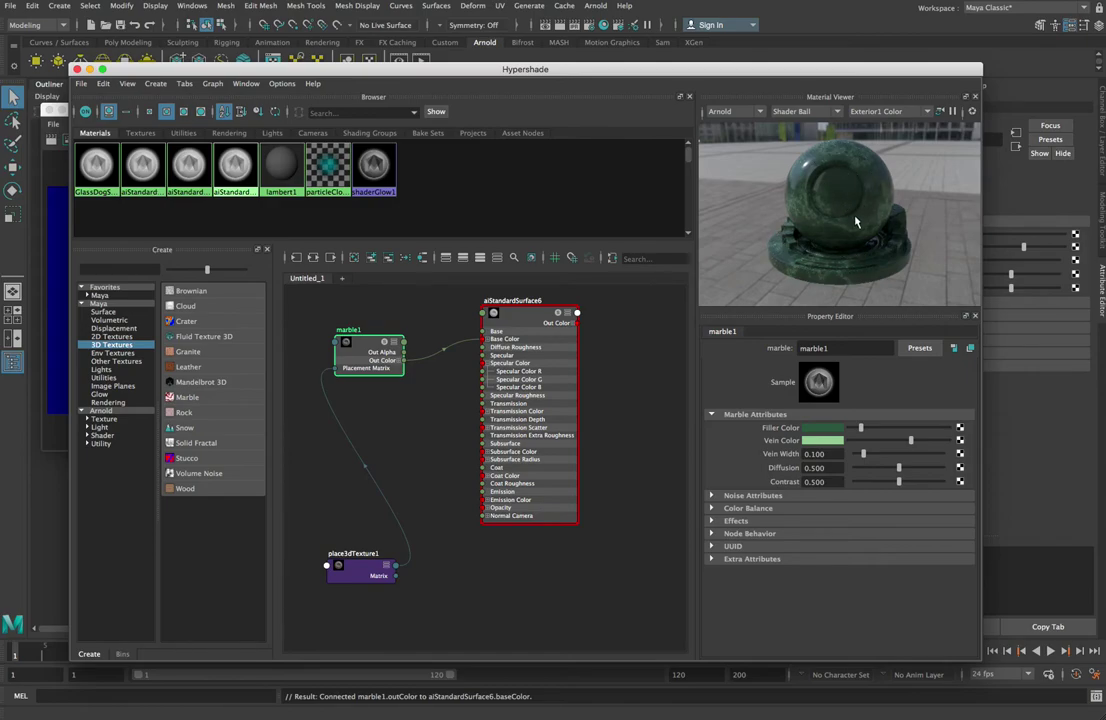
# Set the specular roughness of aiStandardSurface6 to 0.200 and its specular weight to 0.784
pyautogui.click(527, 317)
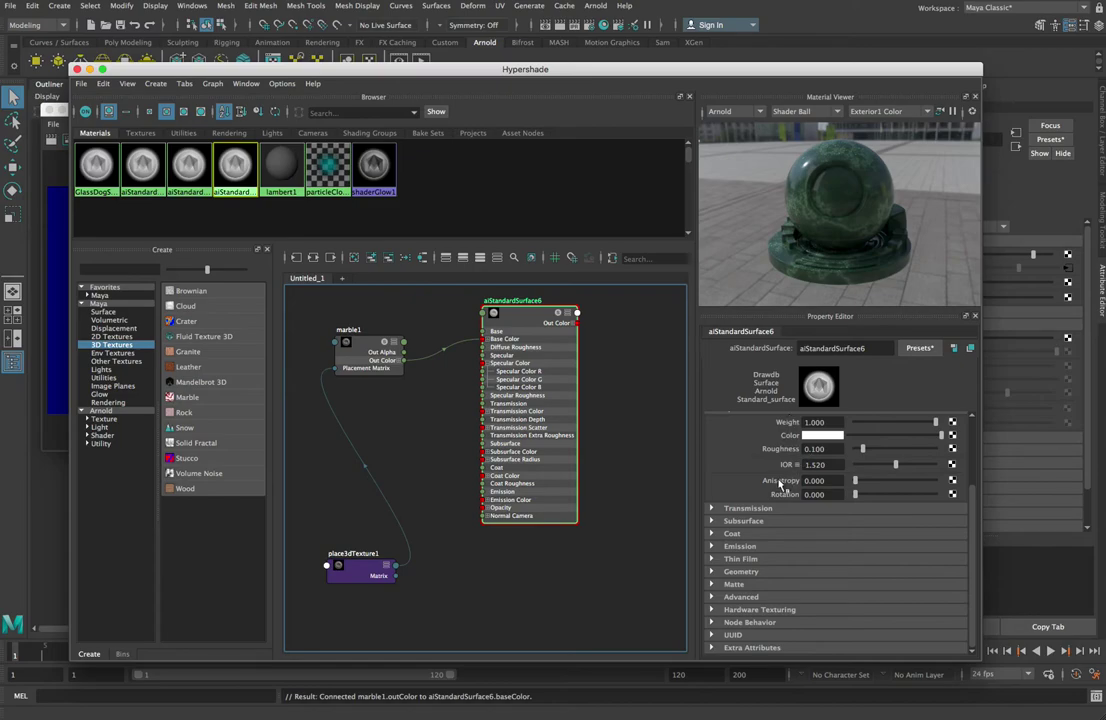
pyautogui.scroll(5, 790, 440)
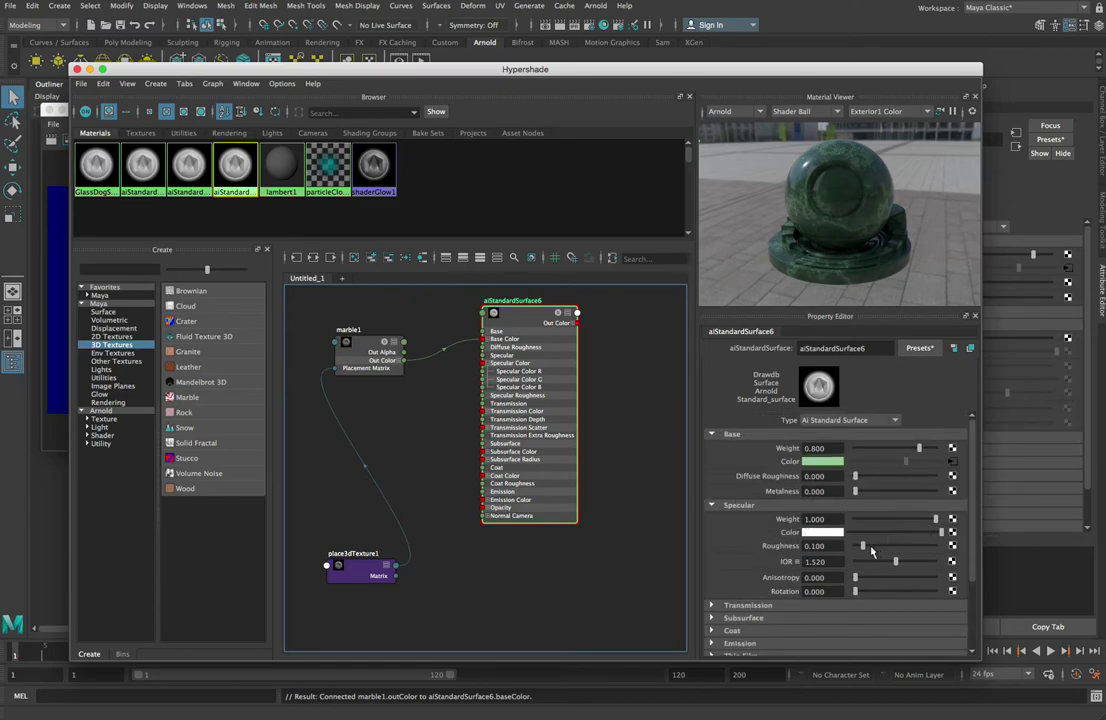
pyautogui.click(870, 547)
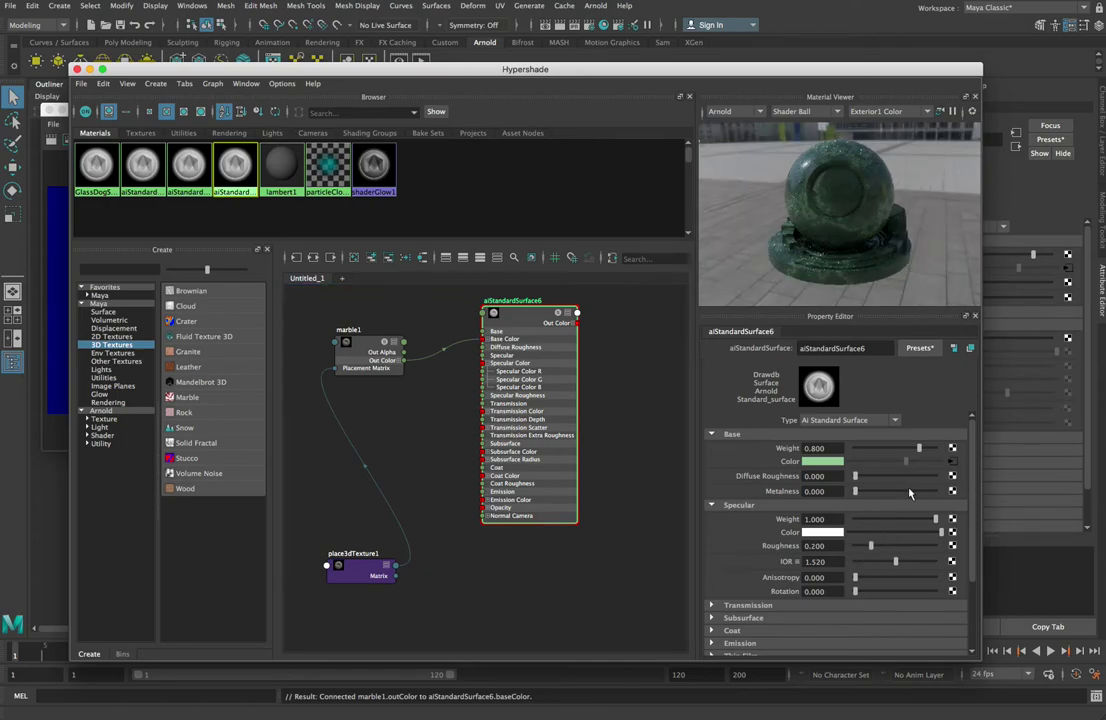
pyautogui.click(913, 519)
pyautogui.click(917, 519)
pyautogui.scroll(-2, 752, 567)
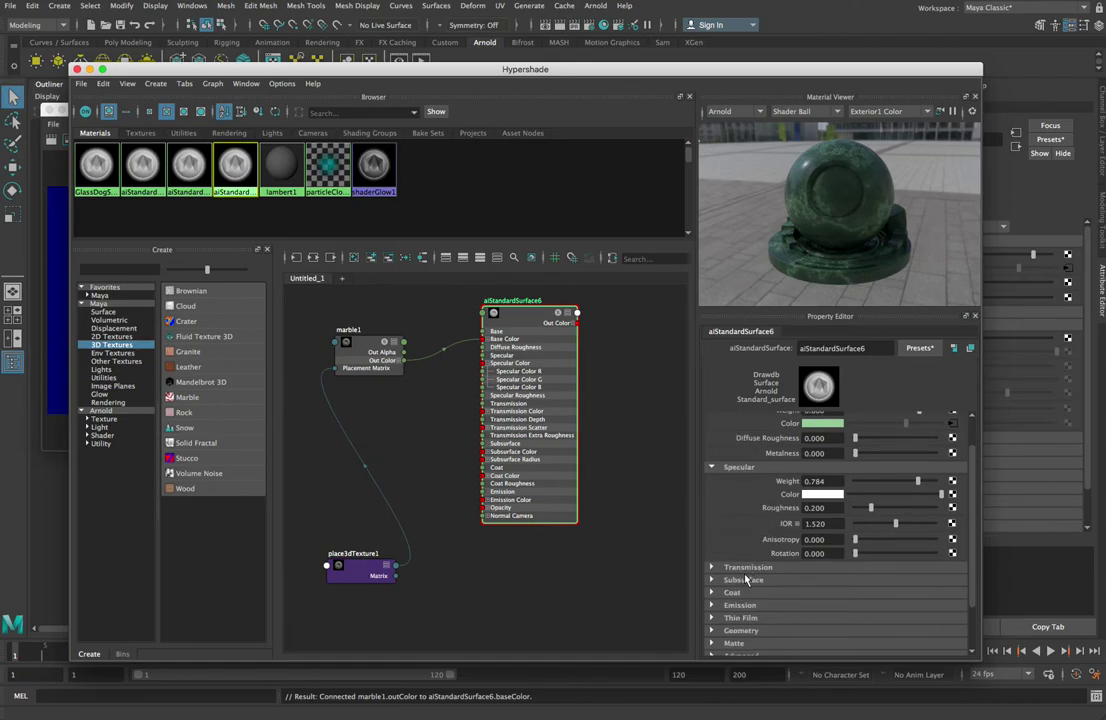
pyautogui.scroll(2, 752, 515)
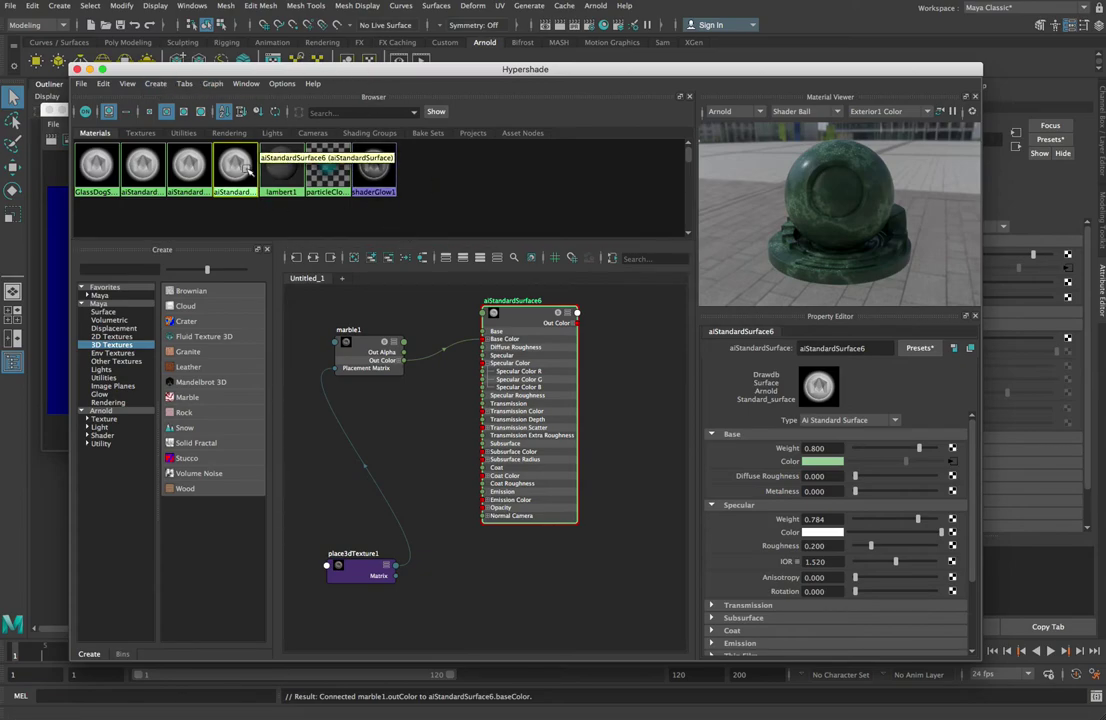
# Close the Hypershade, select Dog3 in the camera view, and render the scene again with its marble material
pyautogui.click(77, 69)
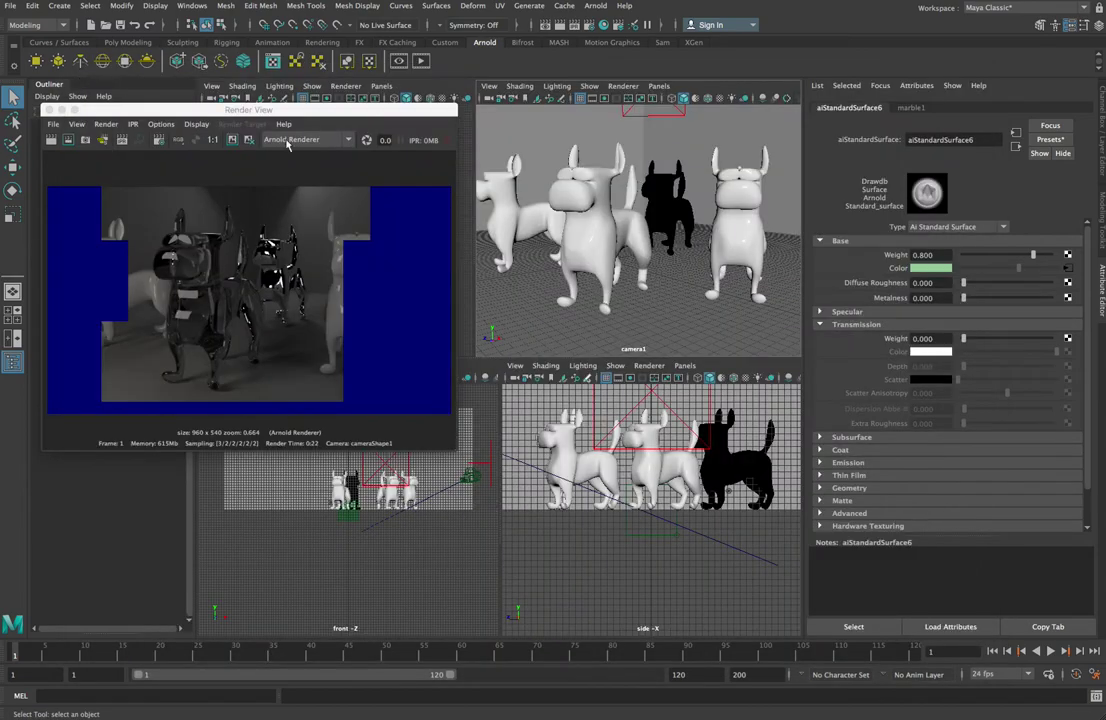
pyautogui.click(744, 242)
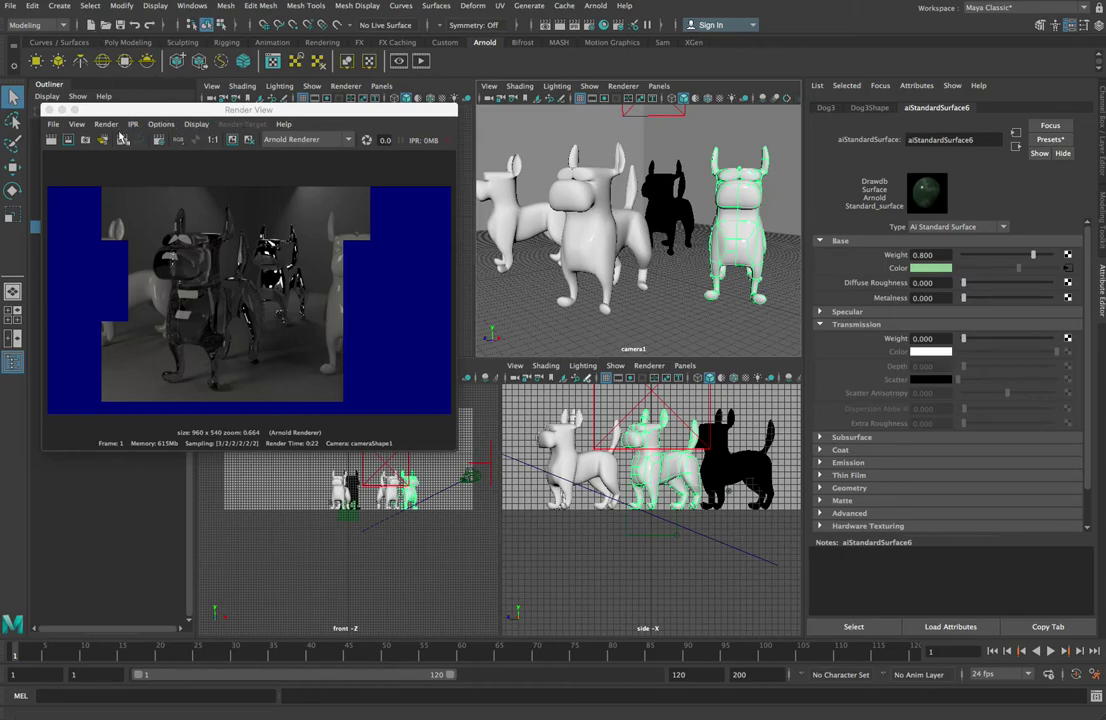
pyautogui.click(114, 125)
pyautogui.click(140, 143)
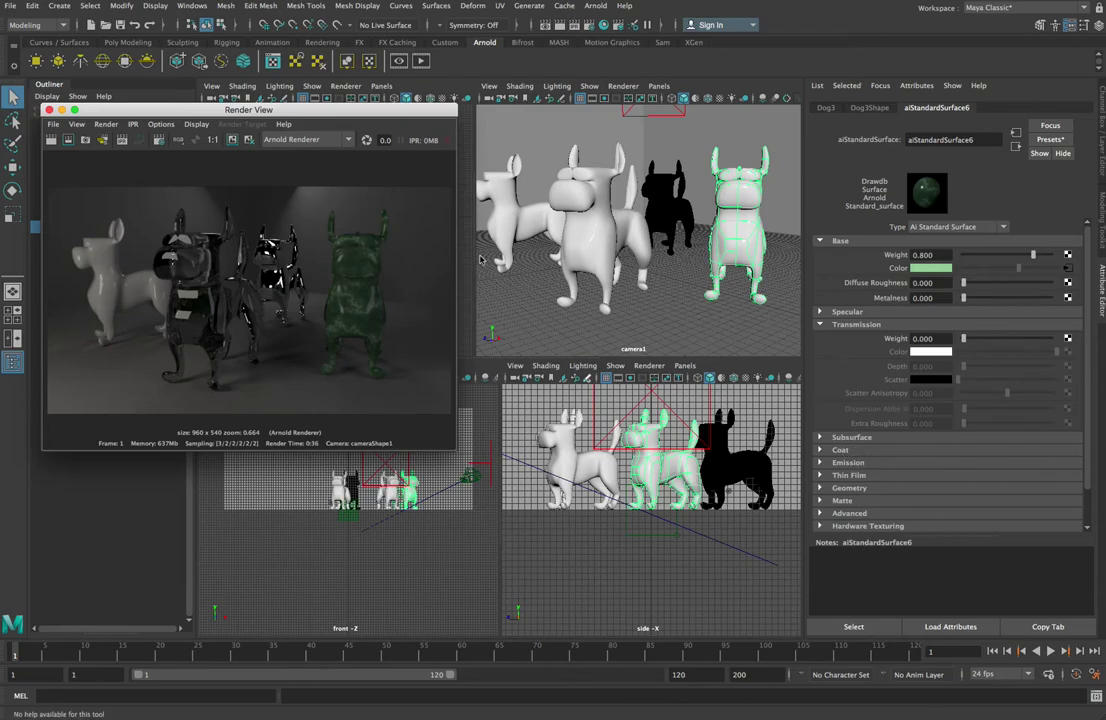
# Re-render the scene with Caustics enabled on Dog1's GlassDogSurface material, and turn Caustics off again
pyautogui.click(591, 230)
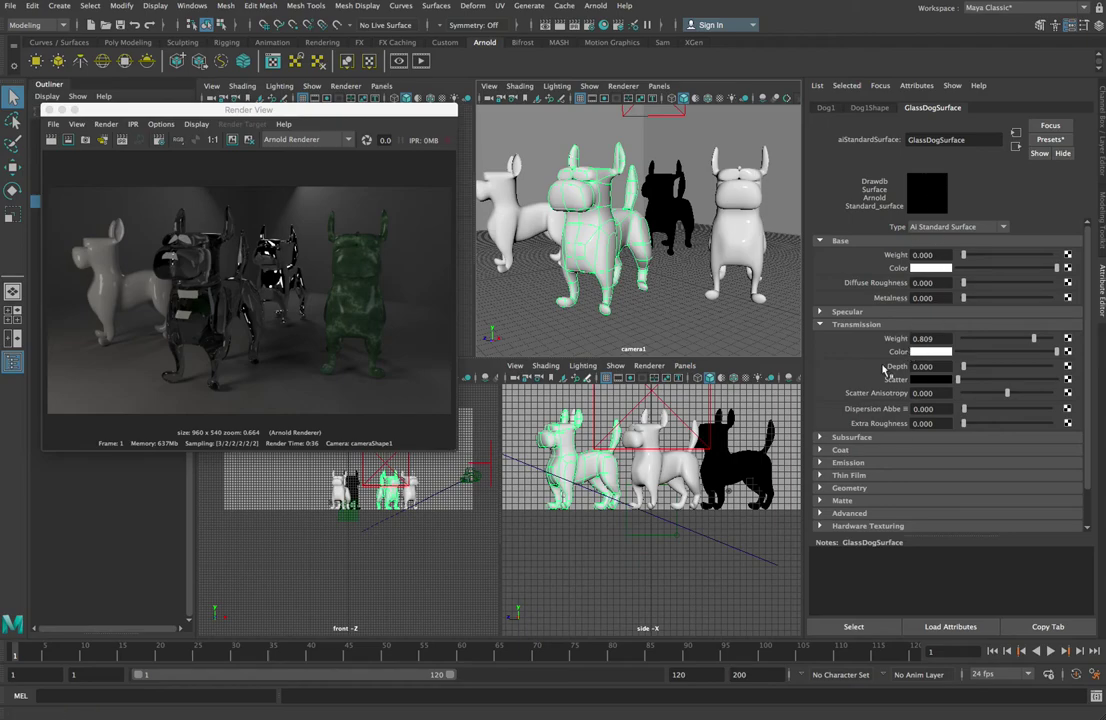
pyautogui.click(833, 514)
pyautogui.scroll(-2, 926, 456)
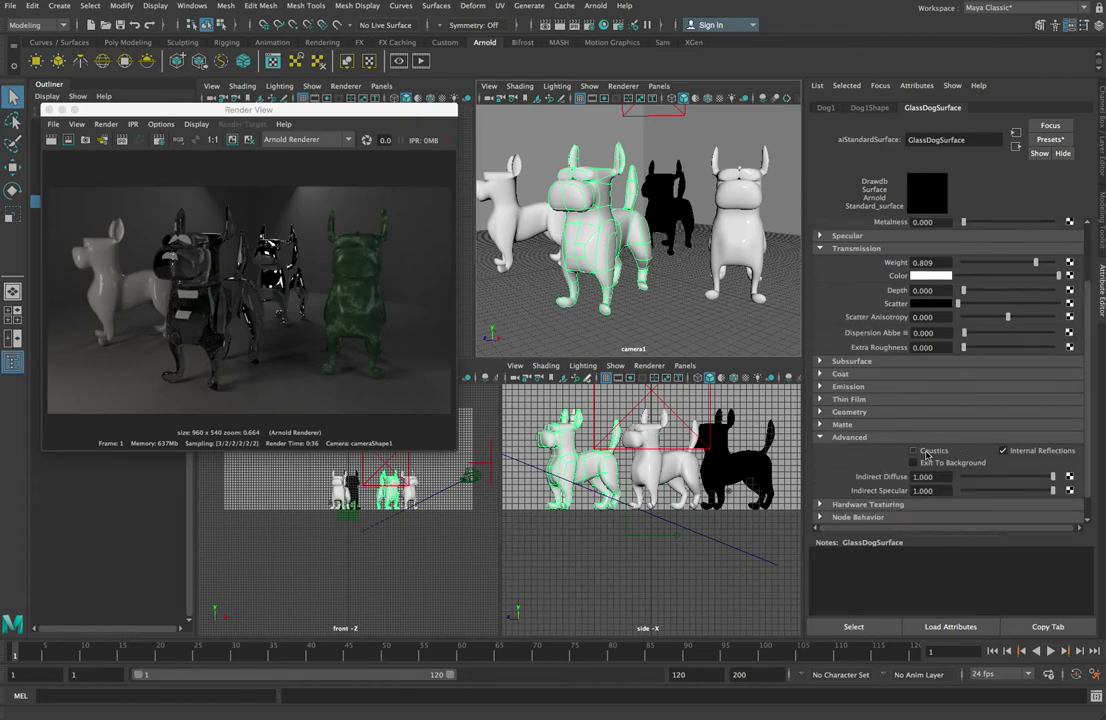
pyautogui.click(913, 451)
pyautogui.click(55, 142)
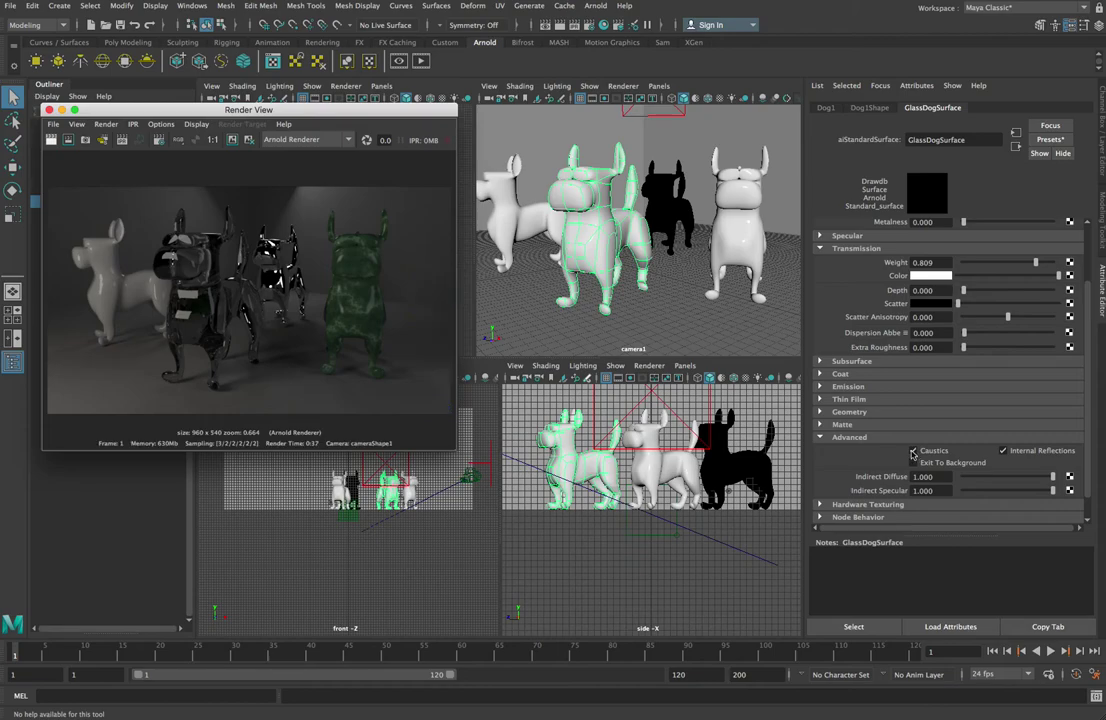
pyautogui.click(912, 453)
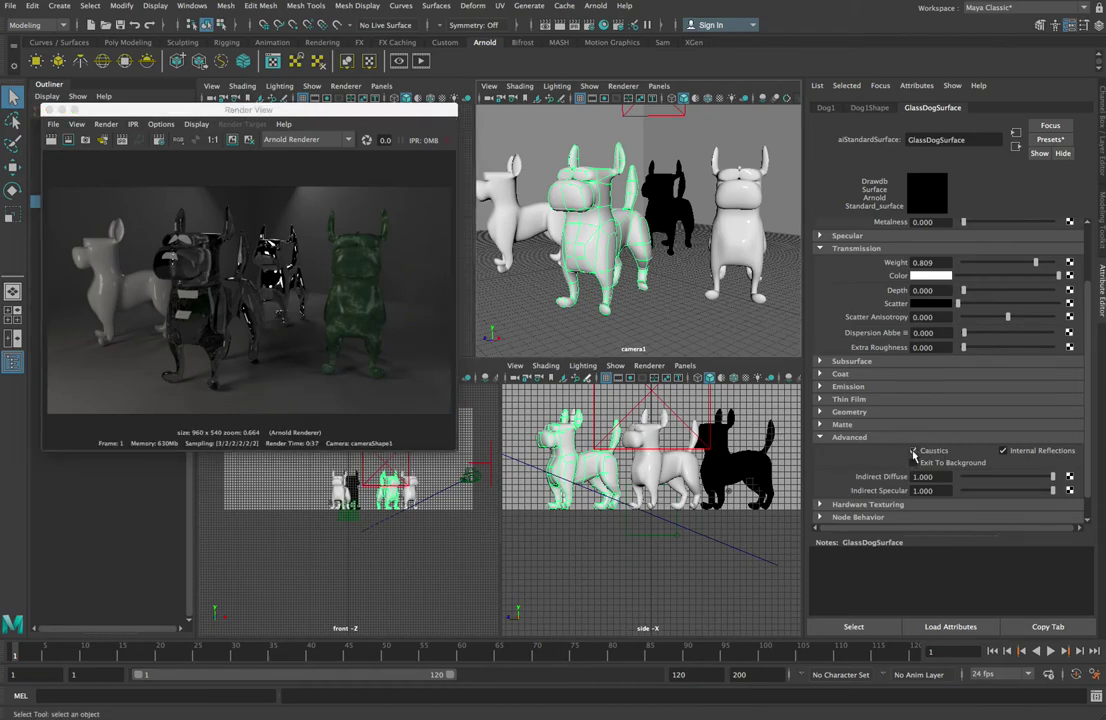
pyautogui.click(848, 437)
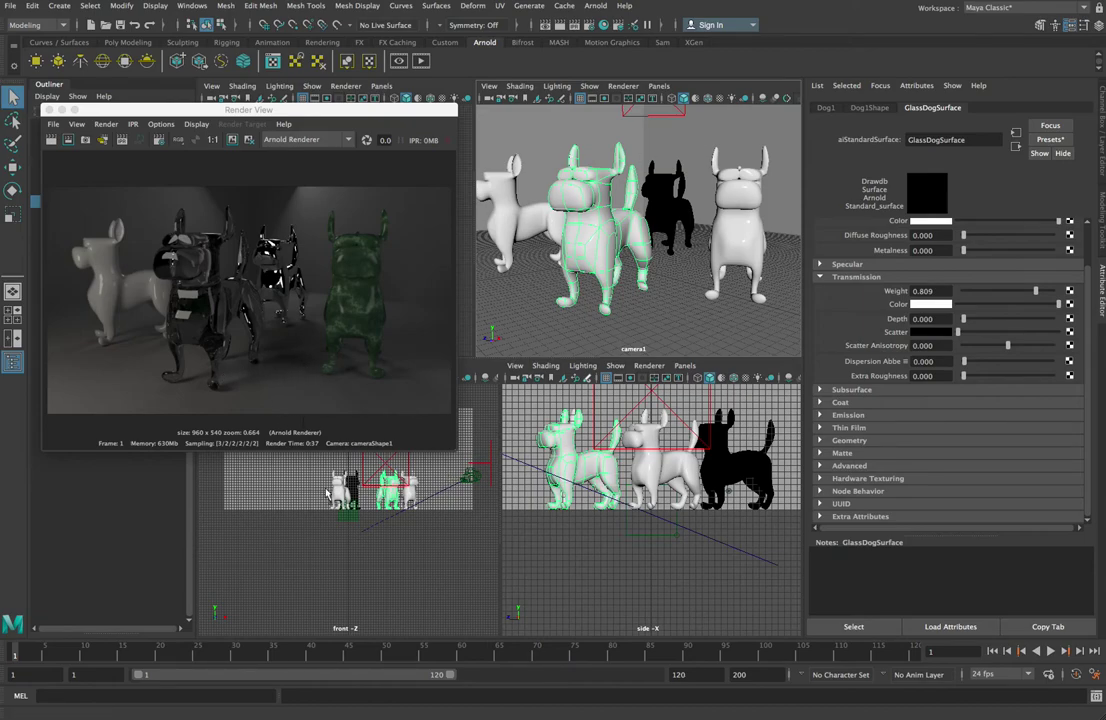
# Select the floor face of the Room mesh and assign it a new aiStandardSurface material
pyautogui.click(283, 484)
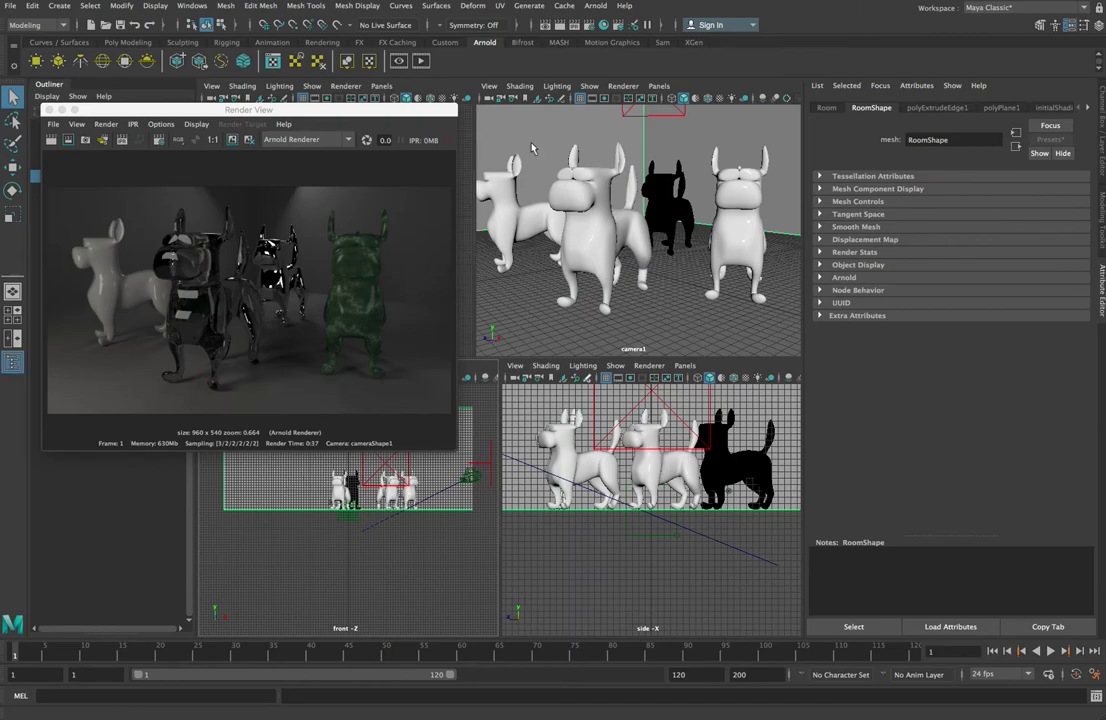
pyautogui.click(50, 110)
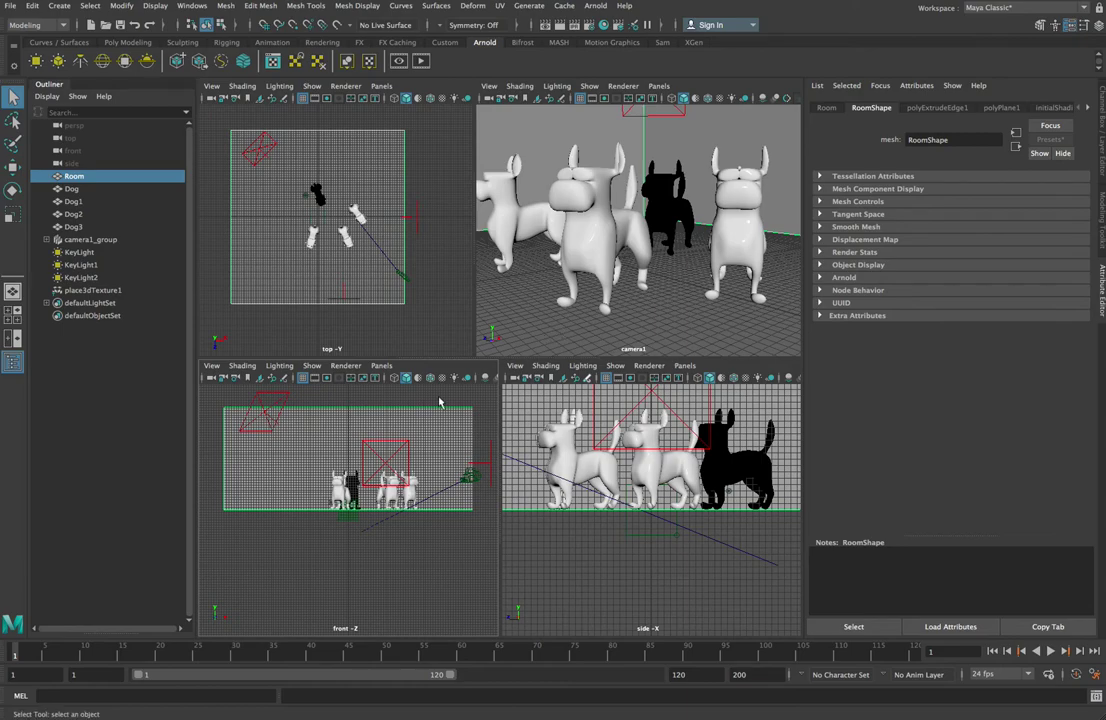
pyautogui.rightClick(550, 276)
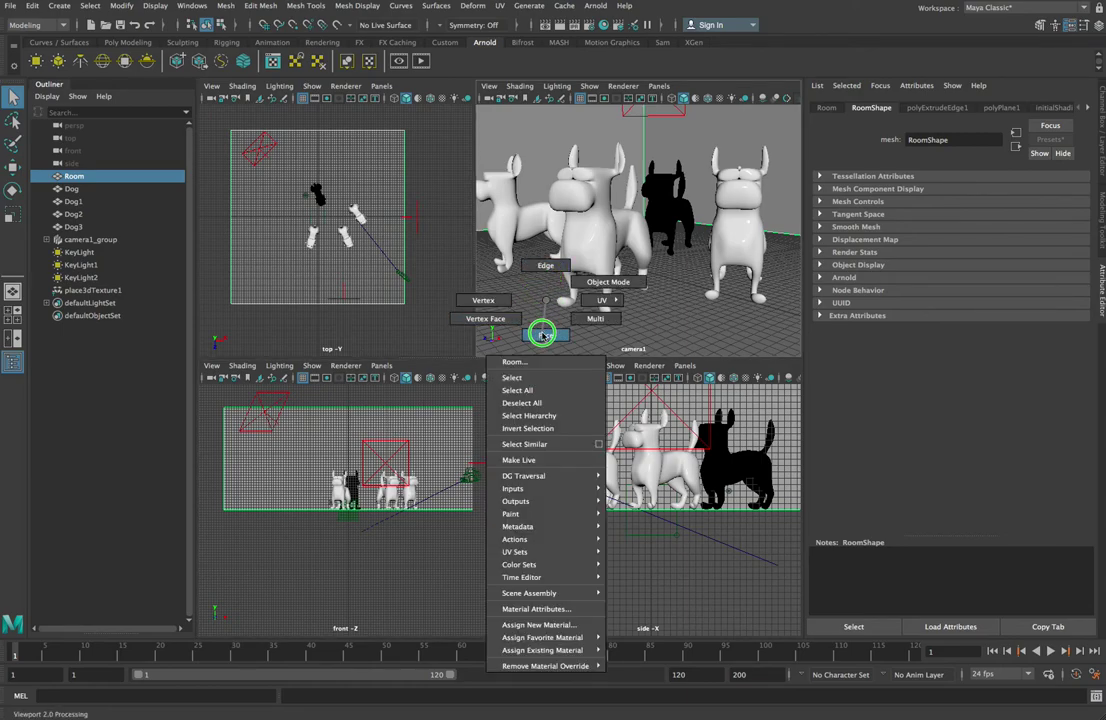
pyautogui.click(540, 332)
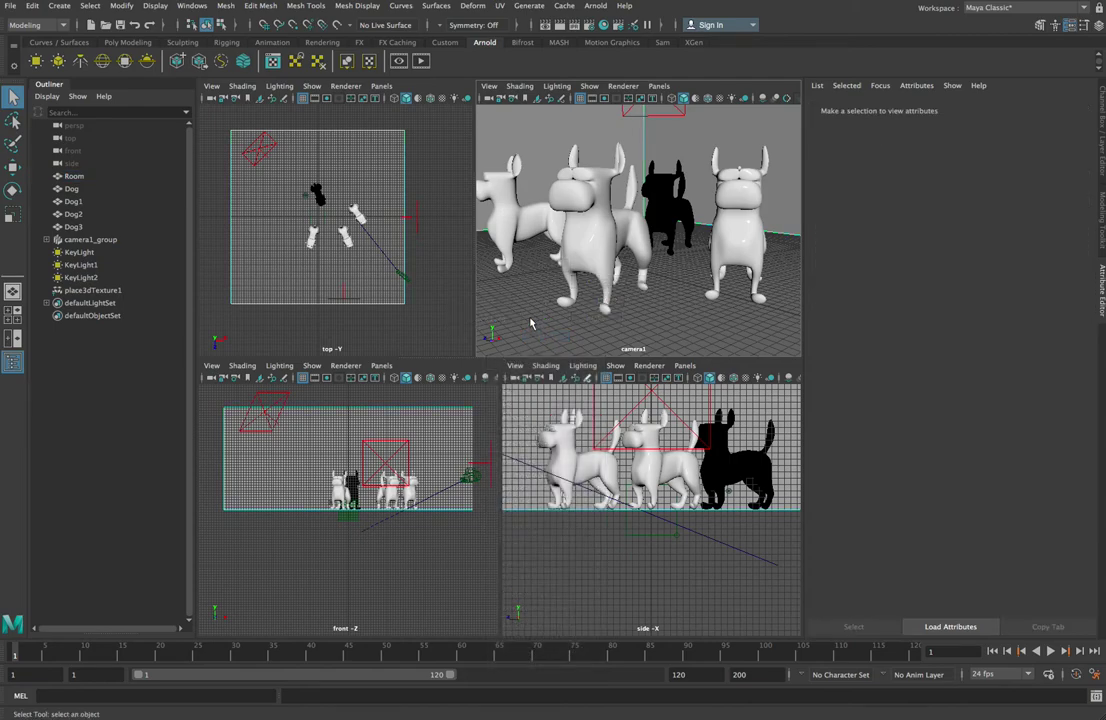
pyautogui.click(536, 317)
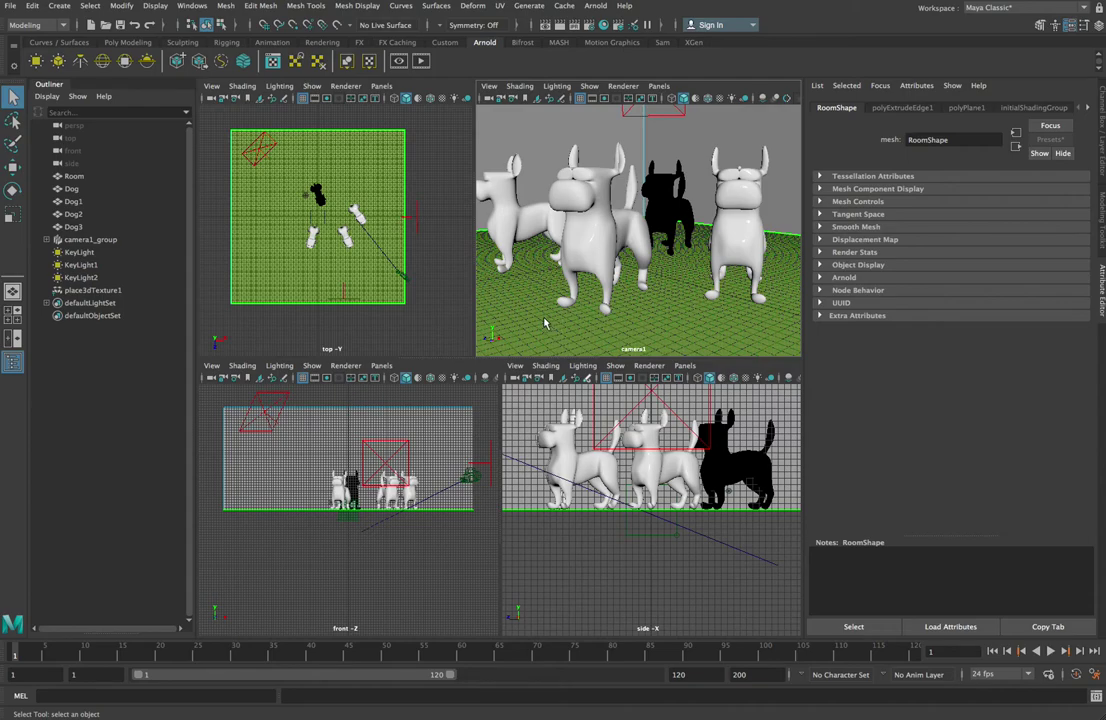
pyautogui.moveTo(544, 324); pyautogui.dragTo(566, 648, button='right')
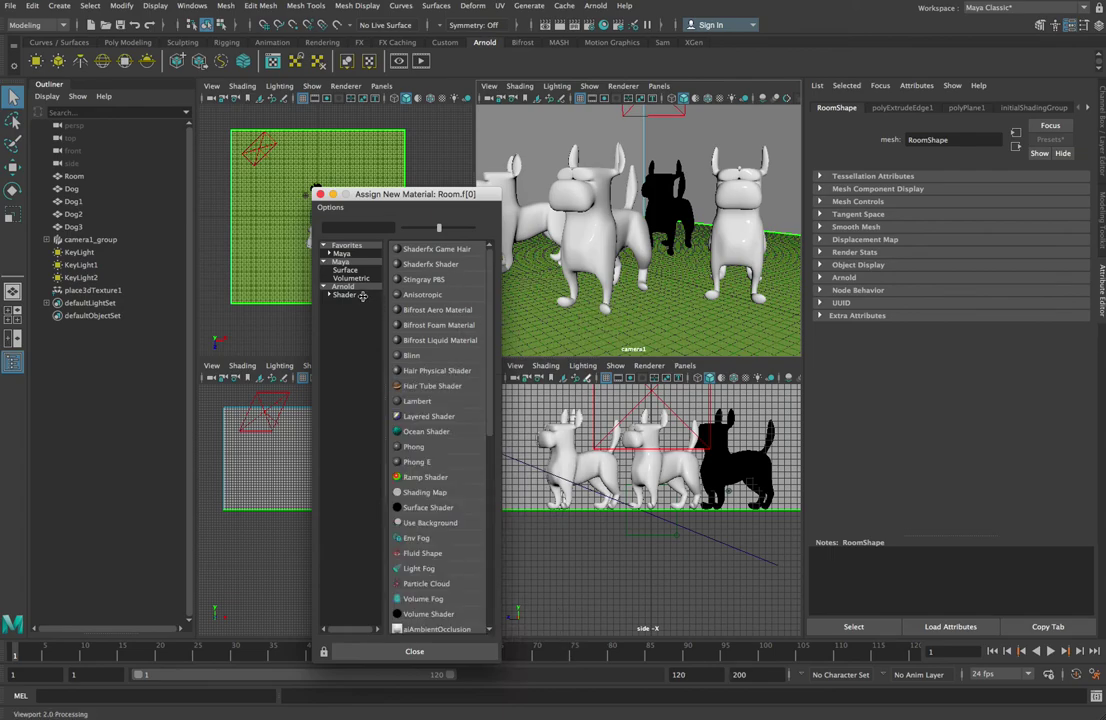
pyautogui.click(358, 294)
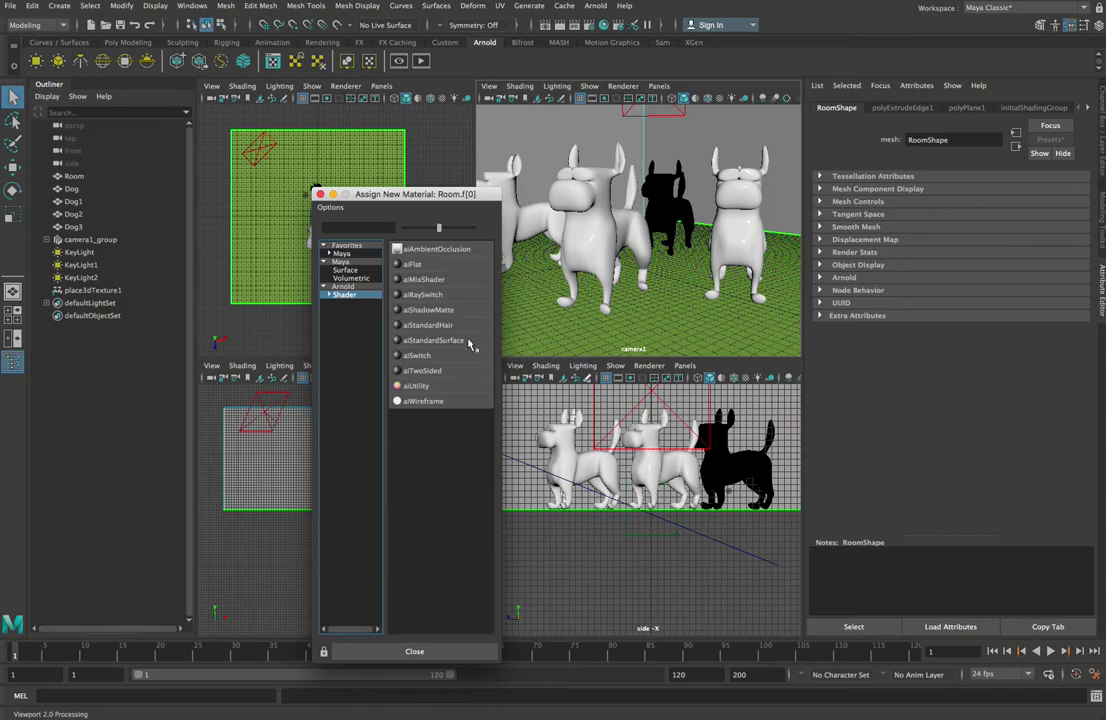
pyautogui.click(434, 340)
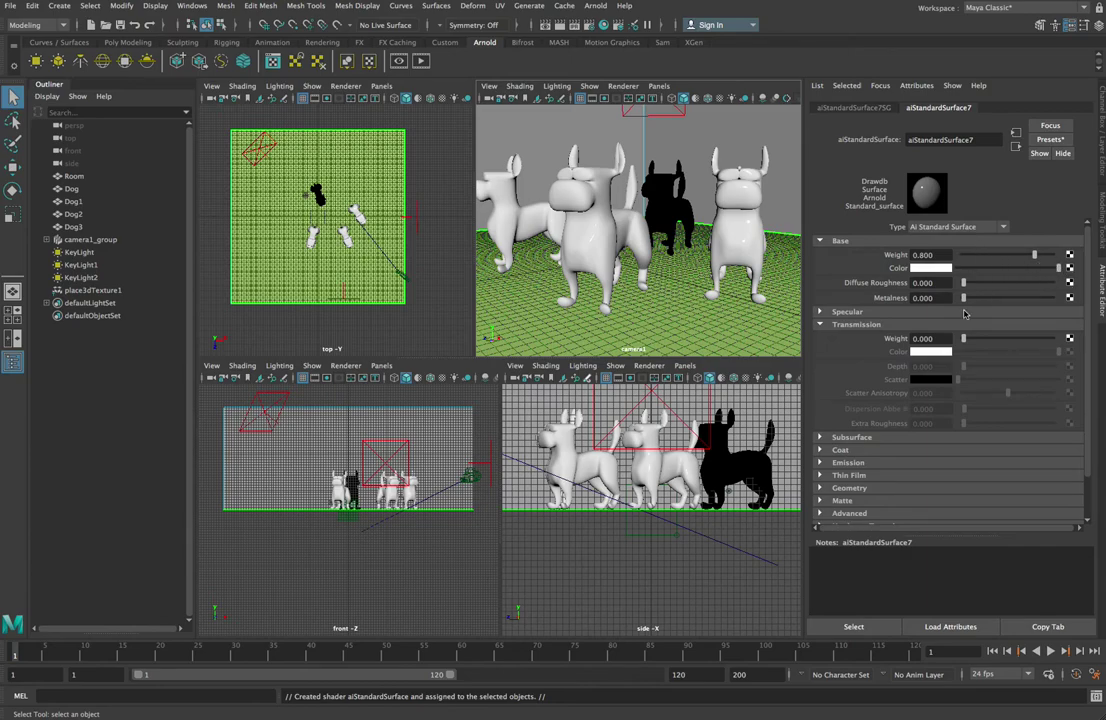
# Set the specular weight of the floor's aiStandardSurface7 material to 0.000
pyautogui.click(870, 312)
pyautogui.moveTo(1052, 327); pyautogui.dragTo(1050, 327)
pyautogui.click(927, 327)
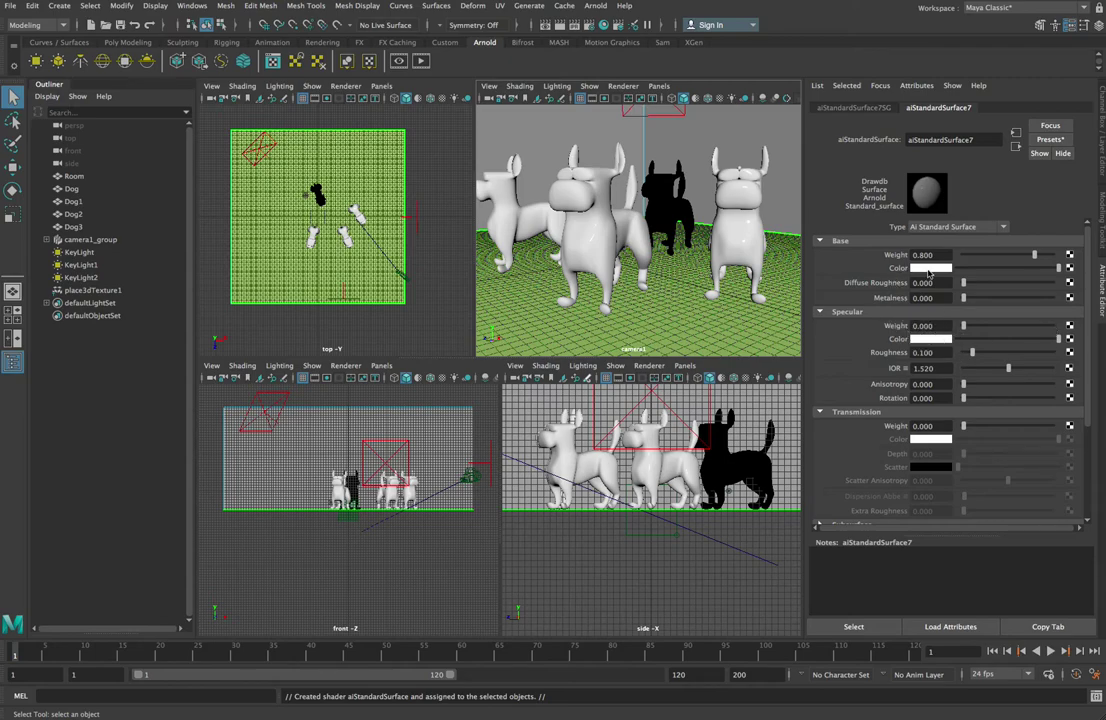
# Map a 2D Checker texture to the floor material's Base Color and redo the previous render
pyautogui.click(1069, 268)
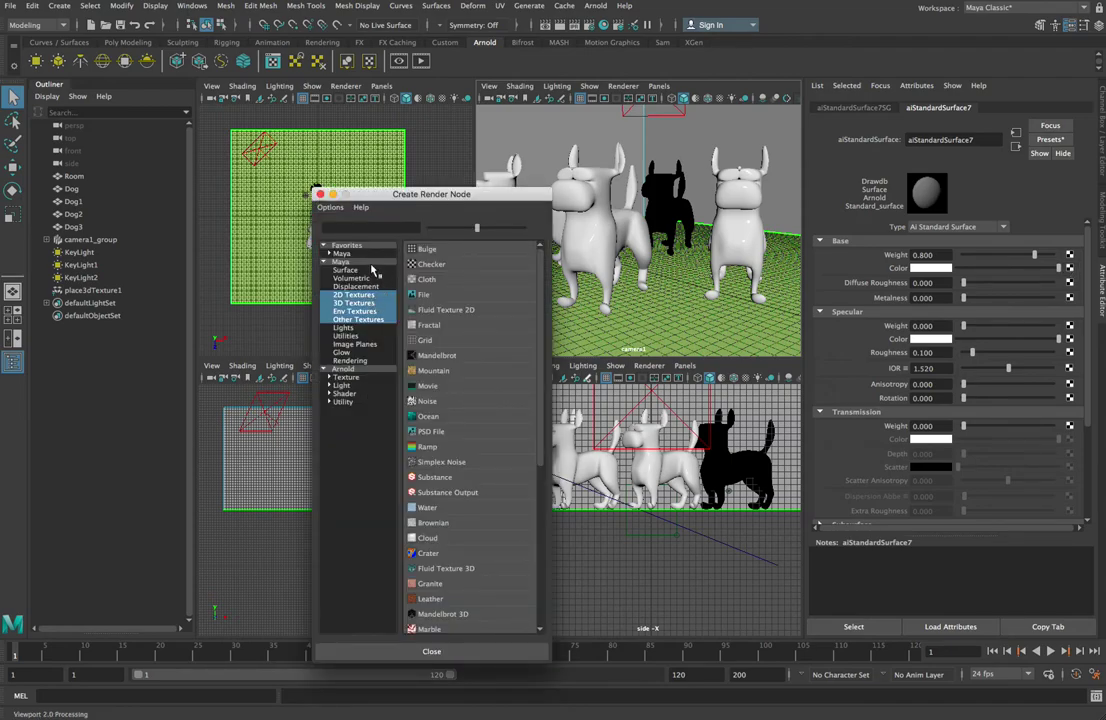
pyautogui.click(369, 297)
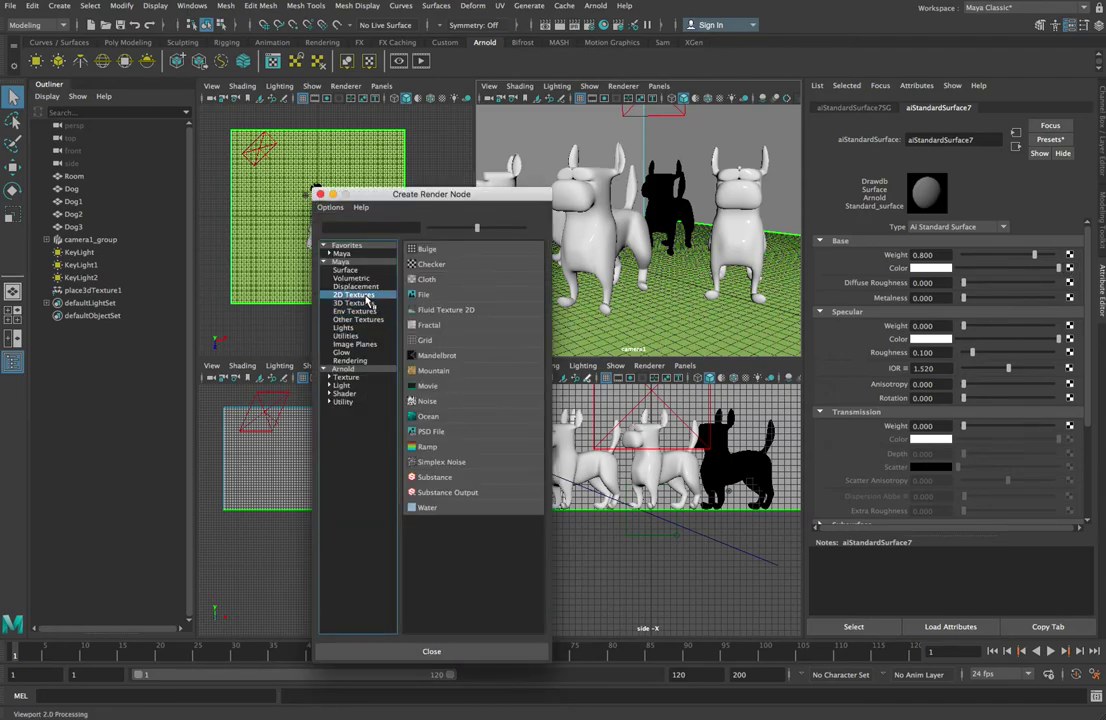
pyautogui.click(435, 264)
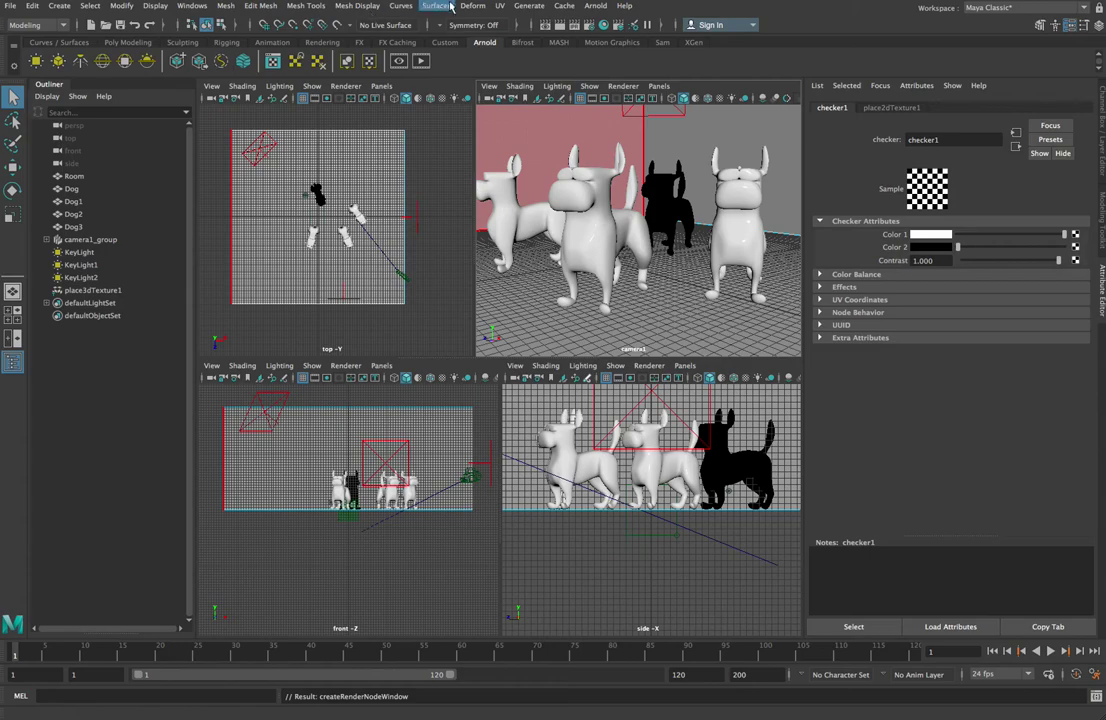
pyautogui.click(545, 25)
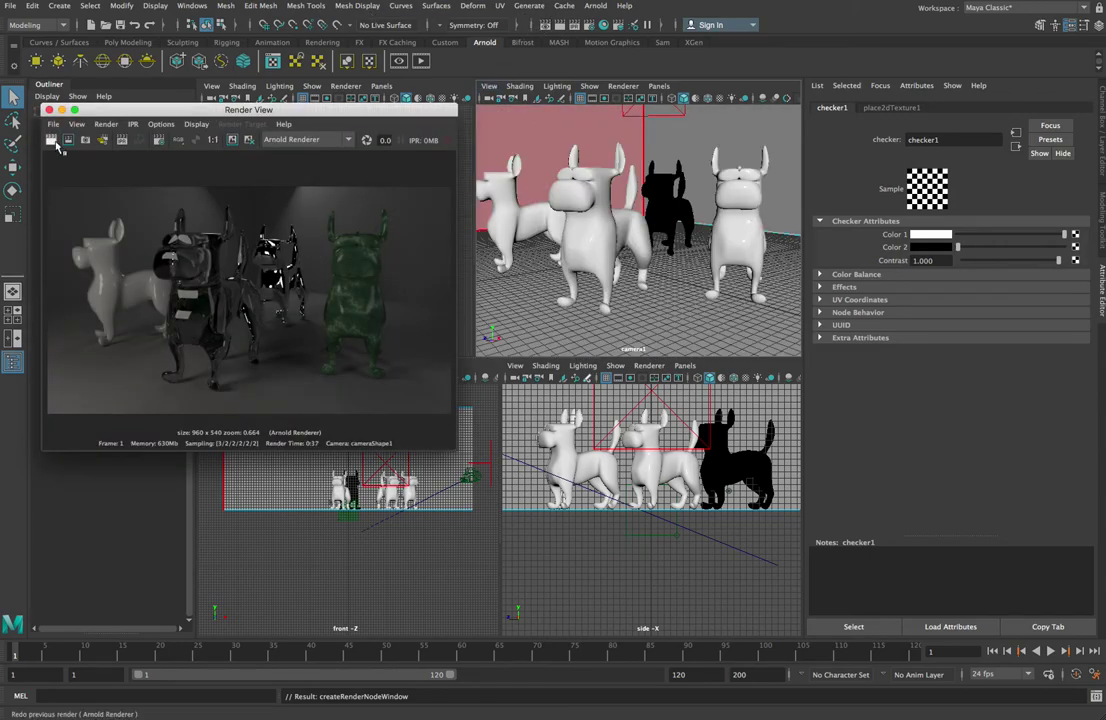
pyautogui.click(52, 140)
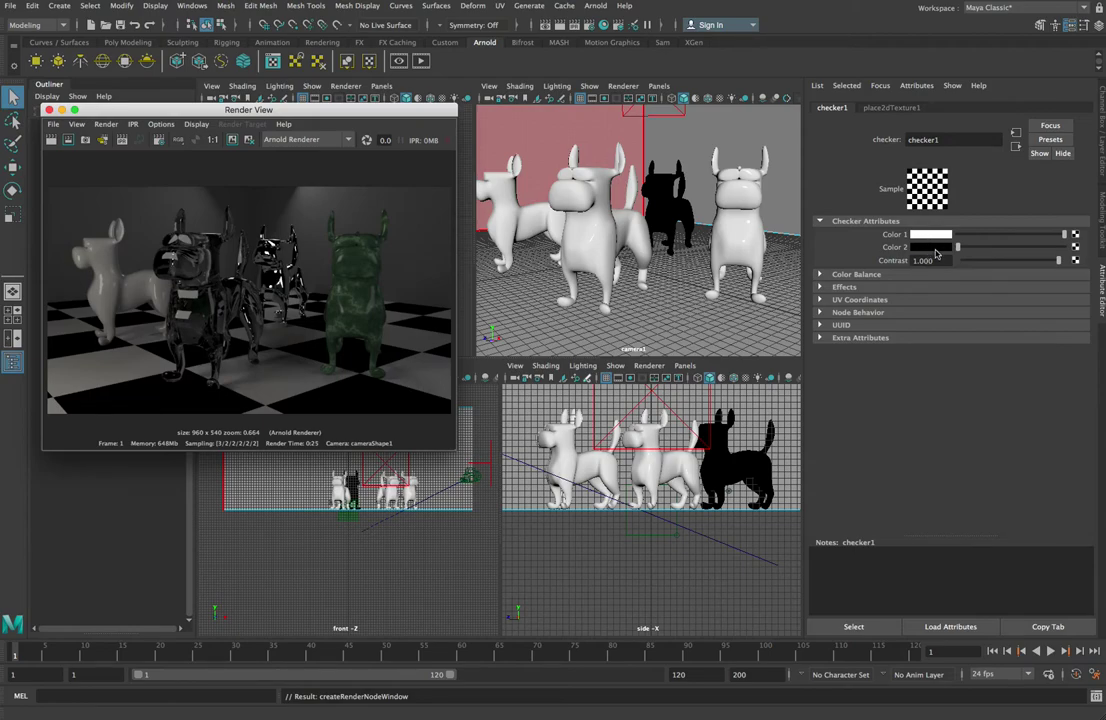
# Set the checker texture's Color 1 to light green and Color 2 to the purple history swatch, and re-render the scene
pyautogui.click(940, 235)
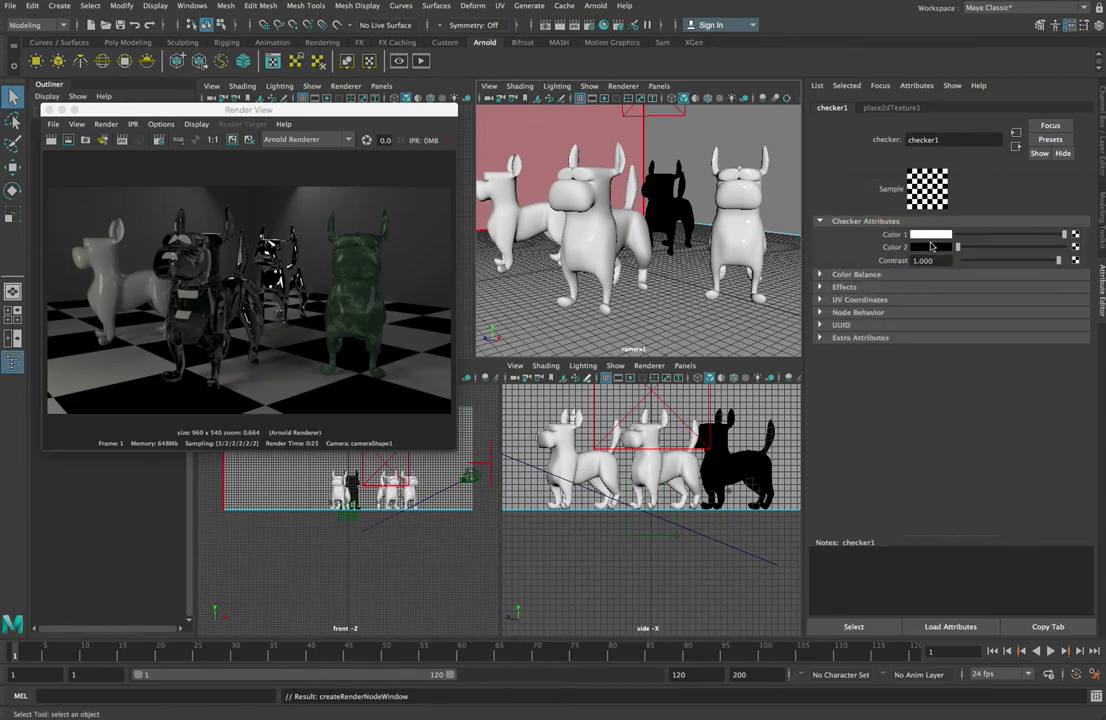
pyautogui.click(932, 246)
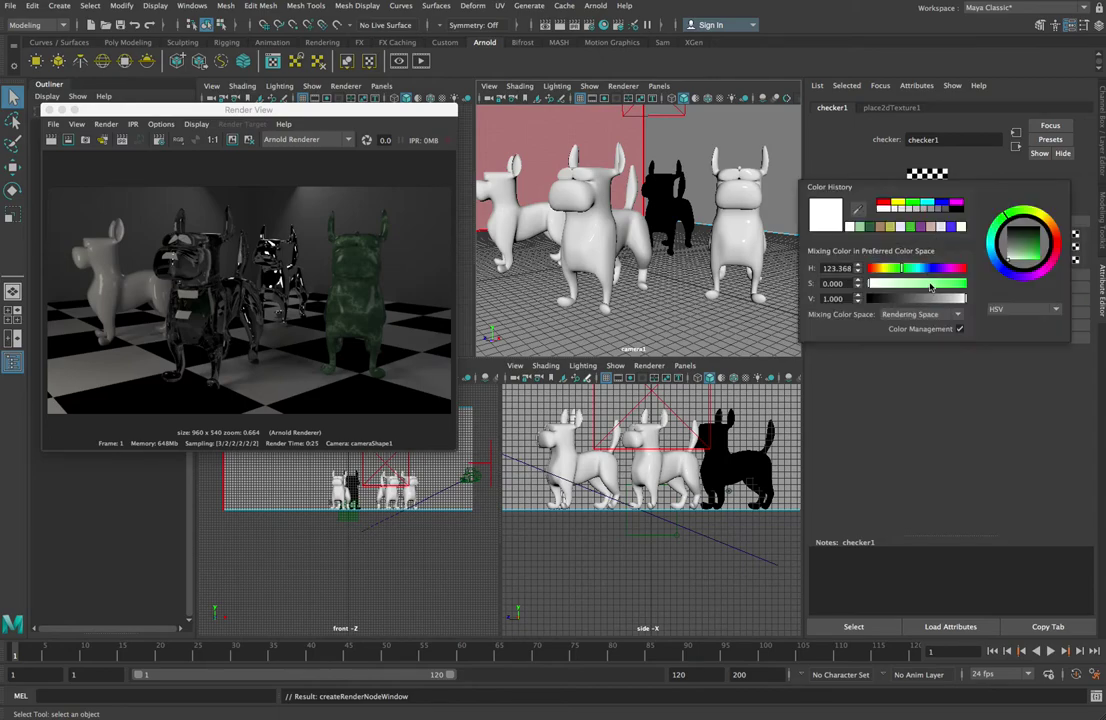
pyautogui.click(1024, 255)
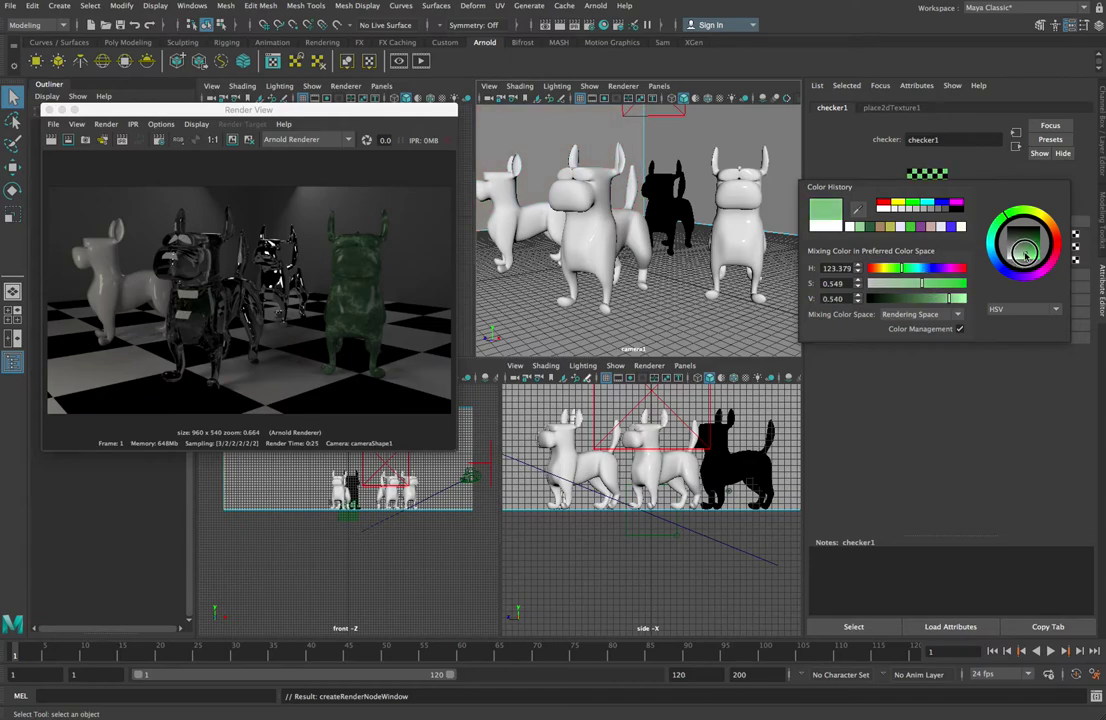
pyautogui.click(937, 253)
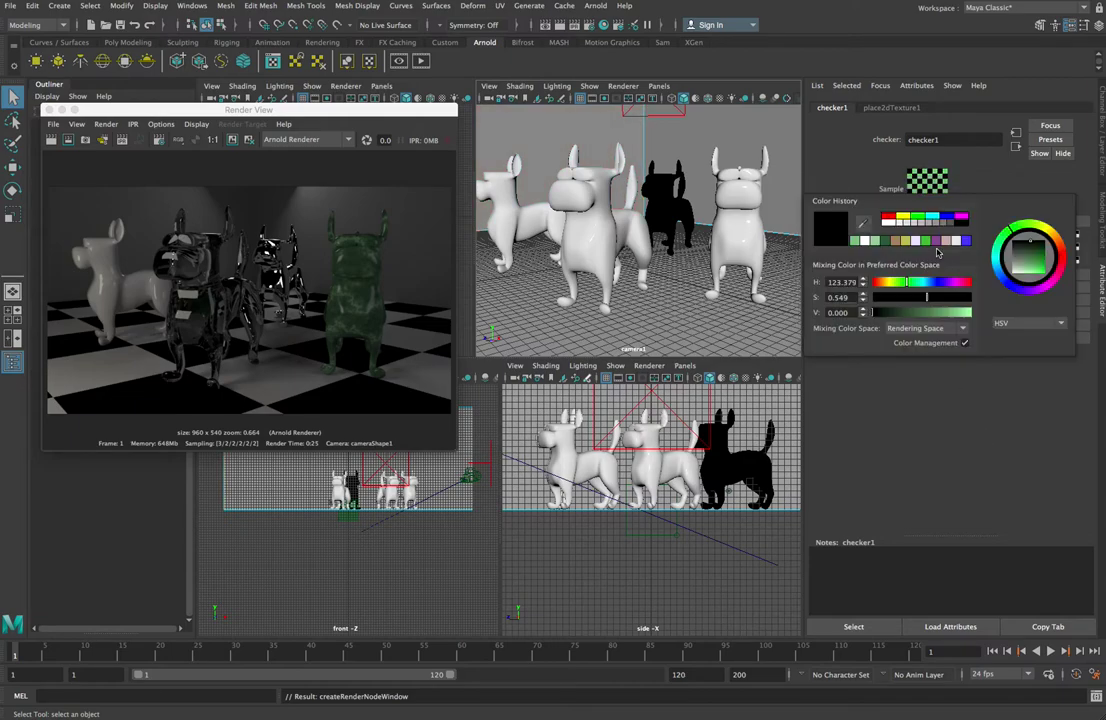
pyautogui.click(935, 244)
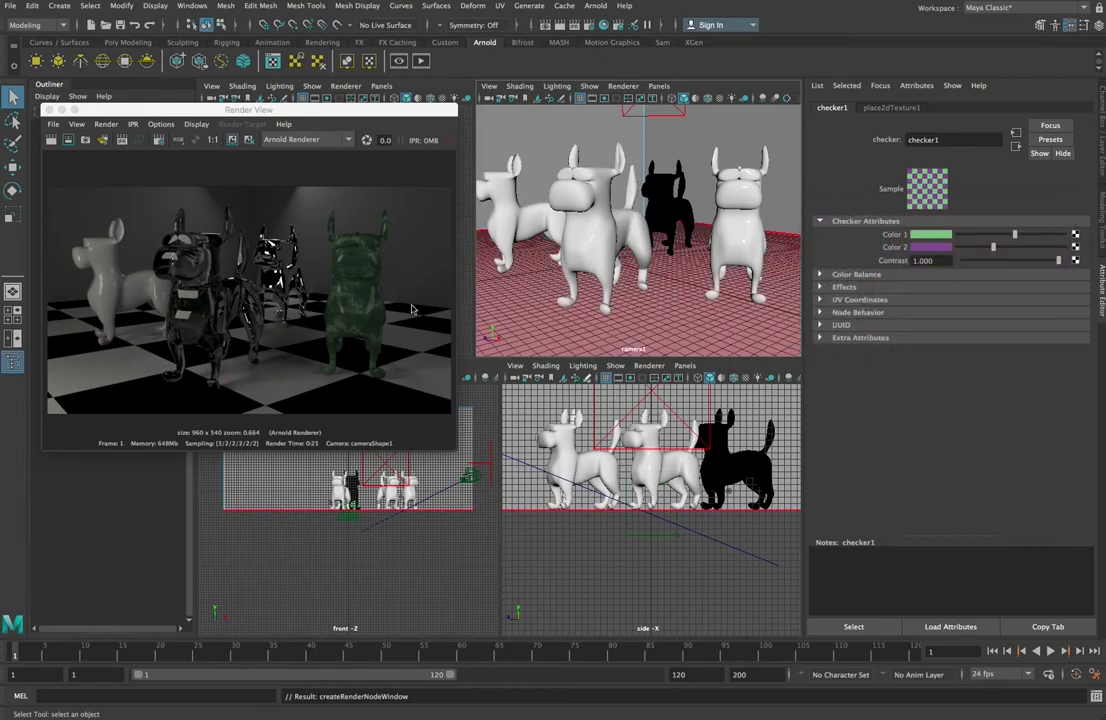
pyautogui.click(69, 142)
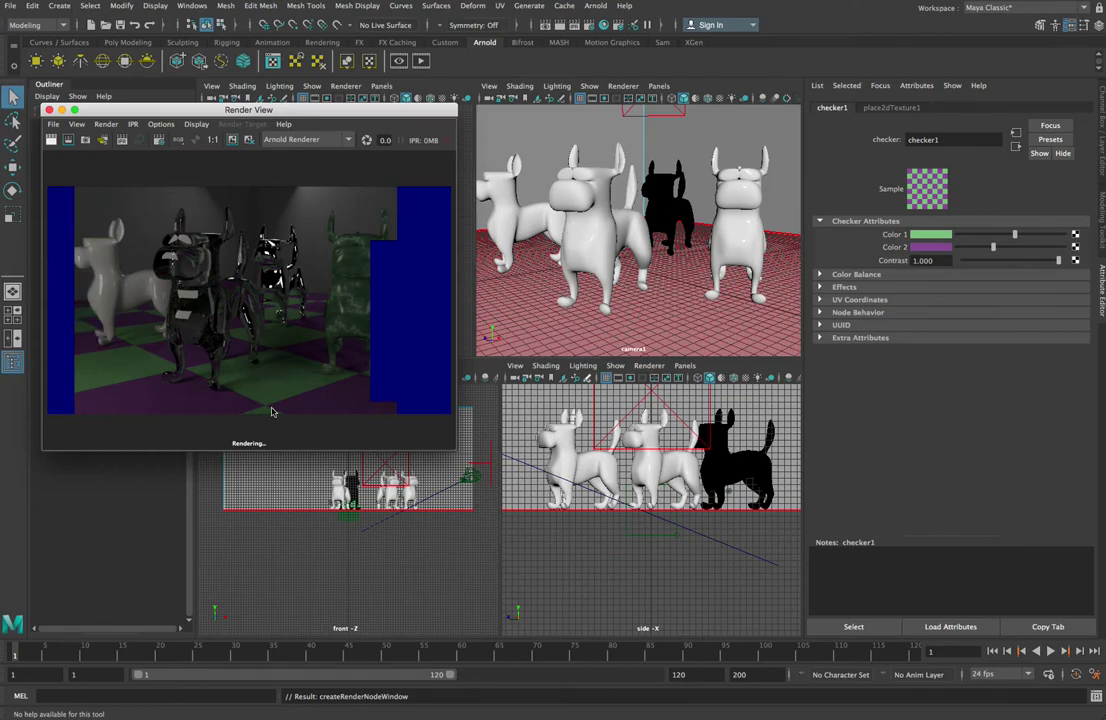
# Select the floor face and set the base Metalness of its aiStandardSurface7 material to 0.273
pyautogui.click(529, 304)
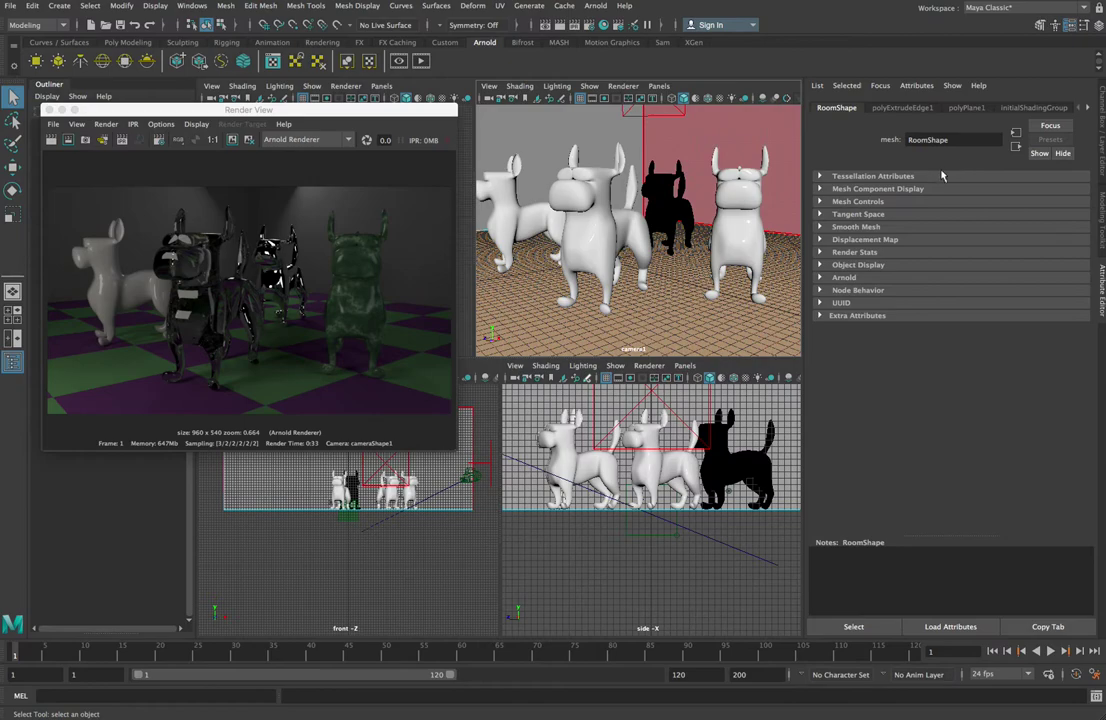
pyautogui.click(1087, 108)
pyautogui.click(1087, 108)
pyautogui.click(1058, 109)
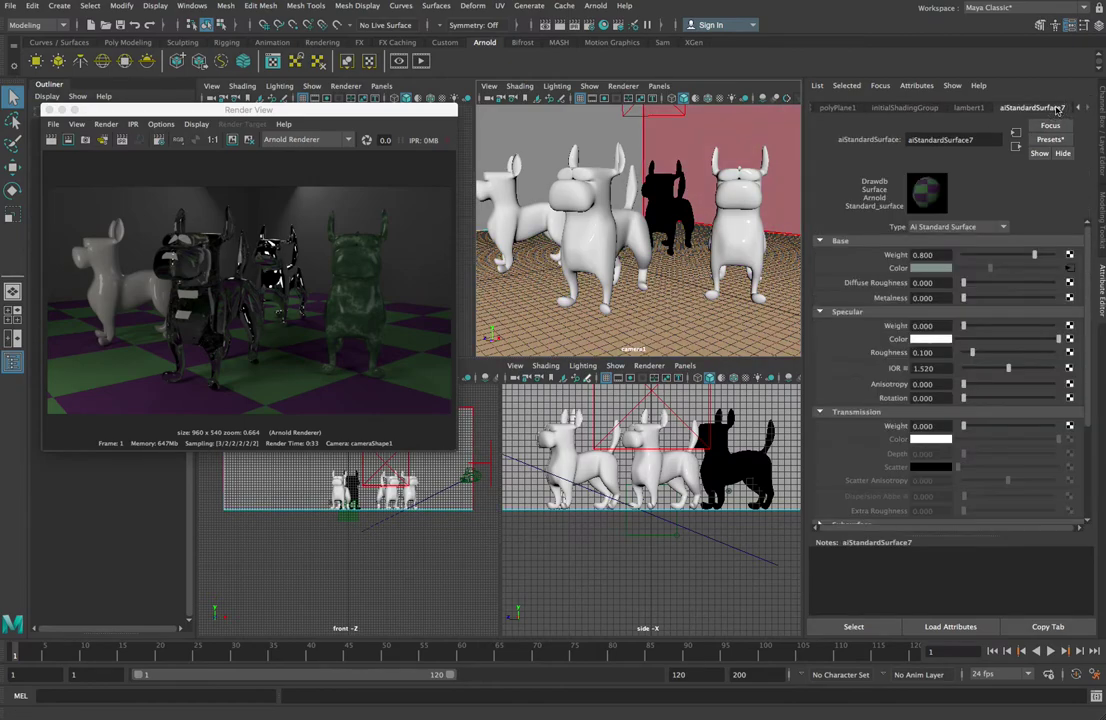
pyautogui.click(980, 298)
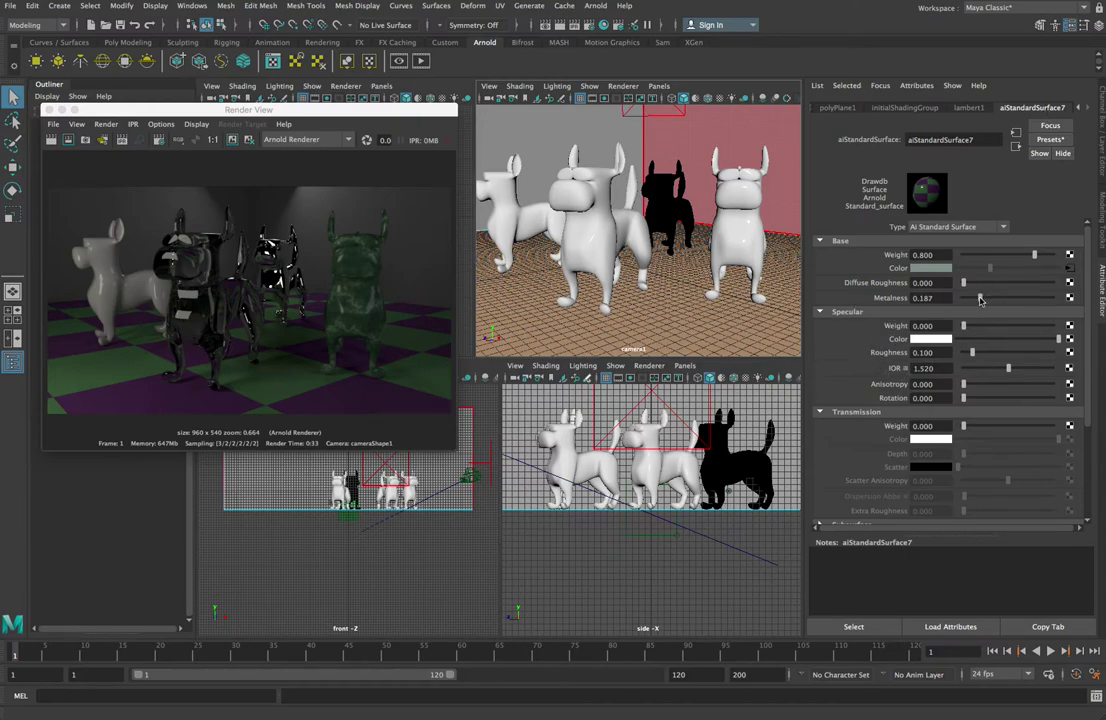
pyautogui.moveTo(990, 299); pyautogui.dragTo(987, 299)
# Redo the previous render to check the more metallic checkered floor
pyautogui.click(106, 124)
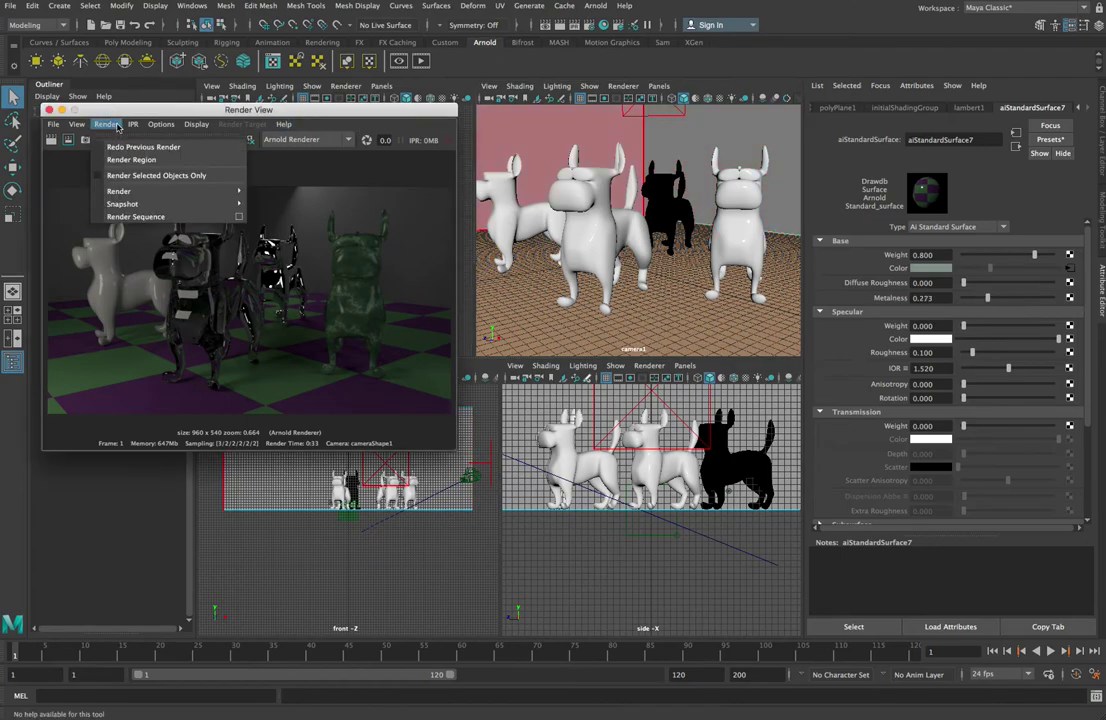
pyautogui.click(119, 148)
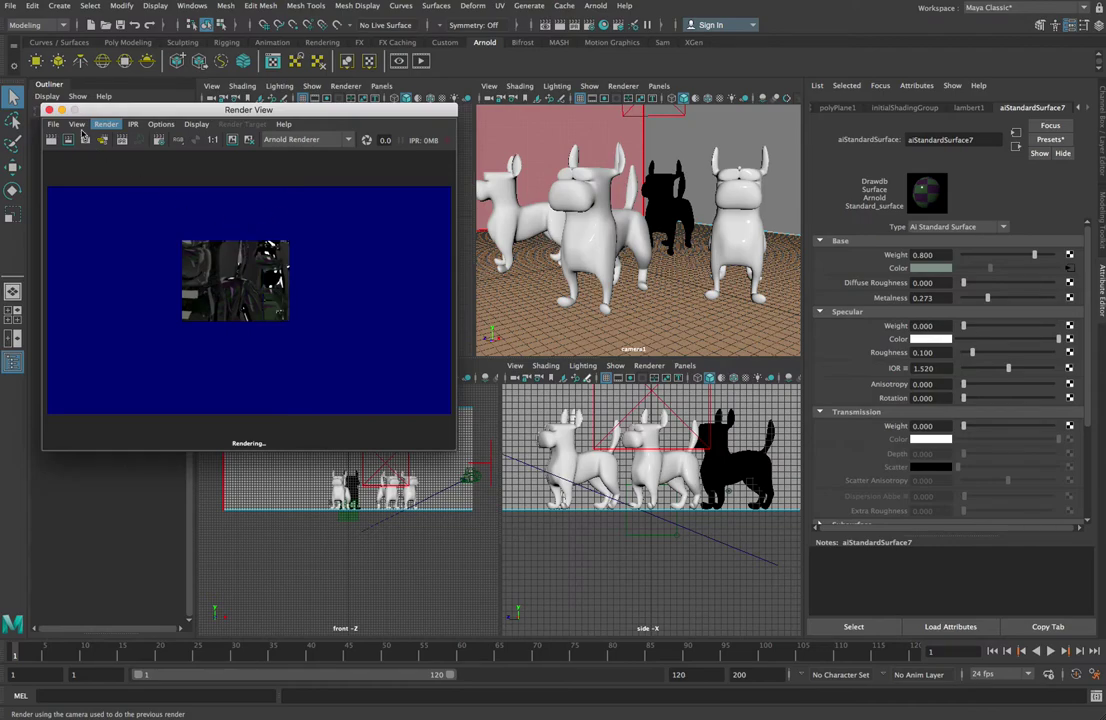
pyautogui.click(50, 143)
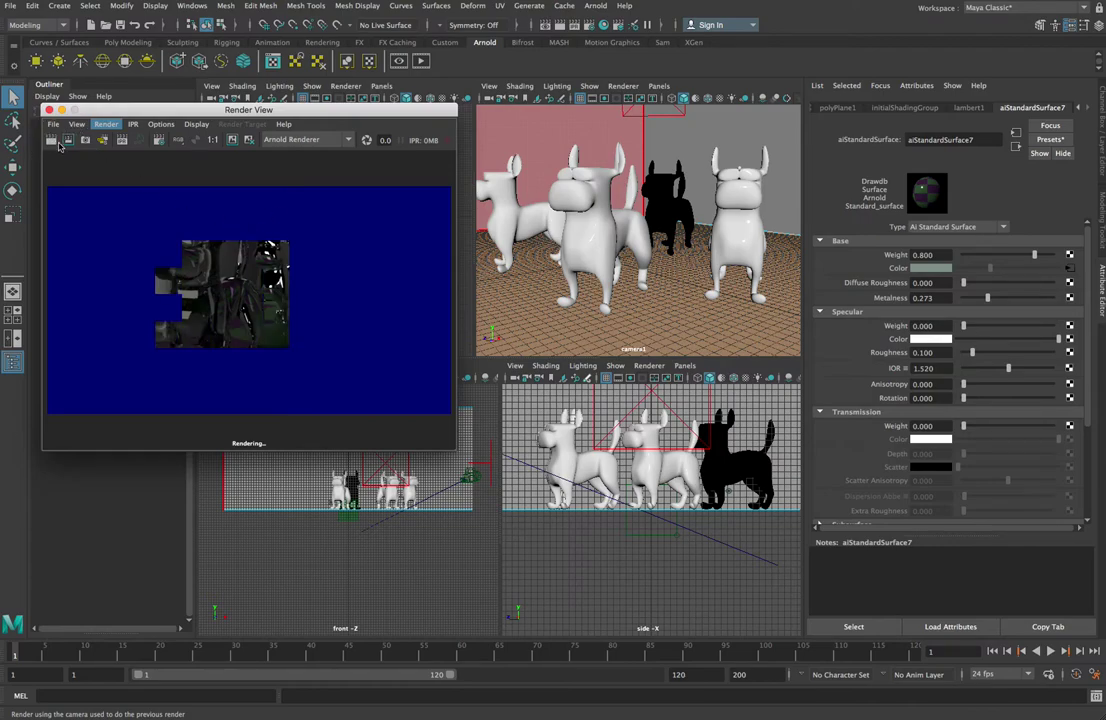
pyautogui.click(269, 310)
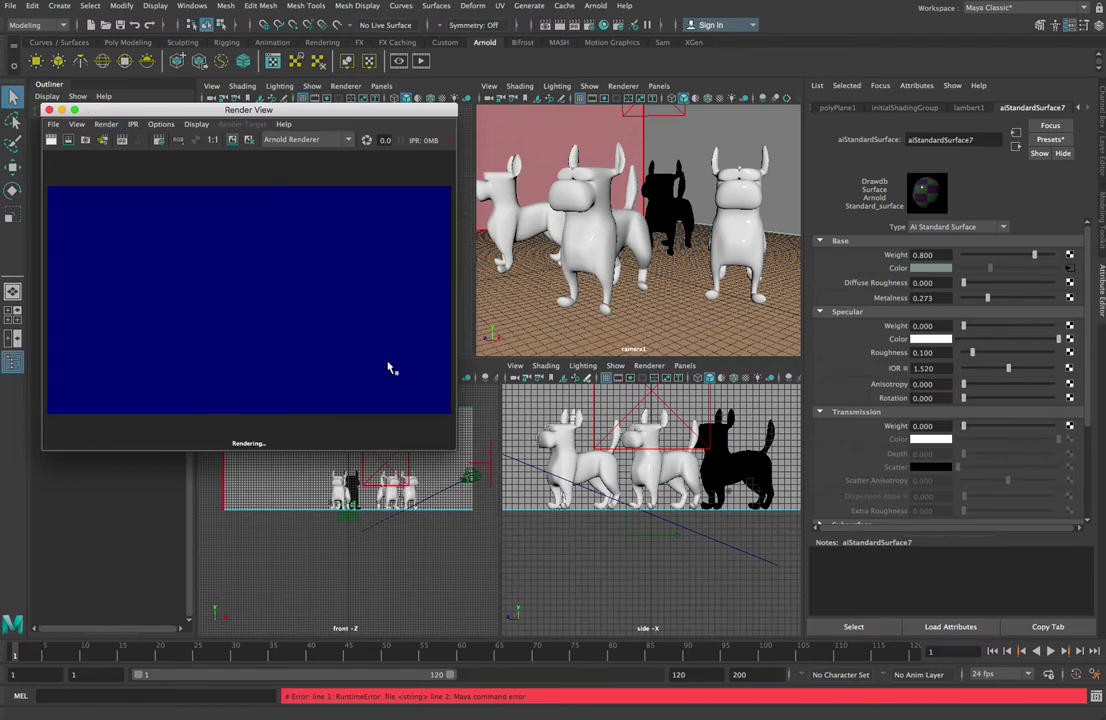
pyautogui.click(149, 222)
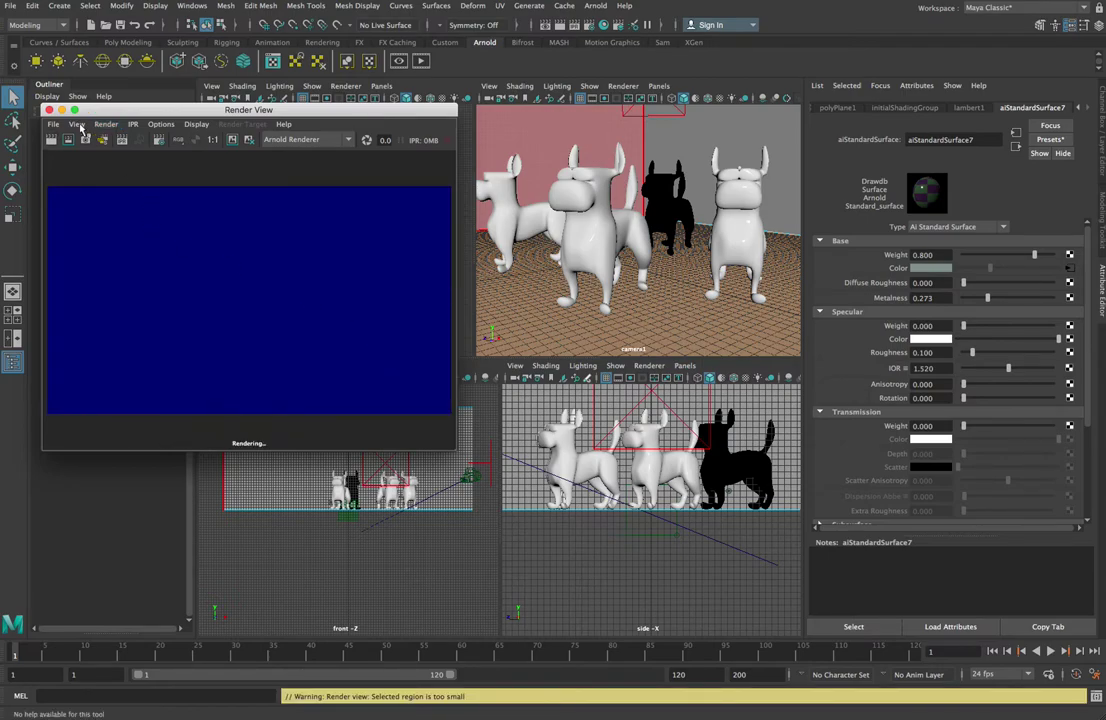